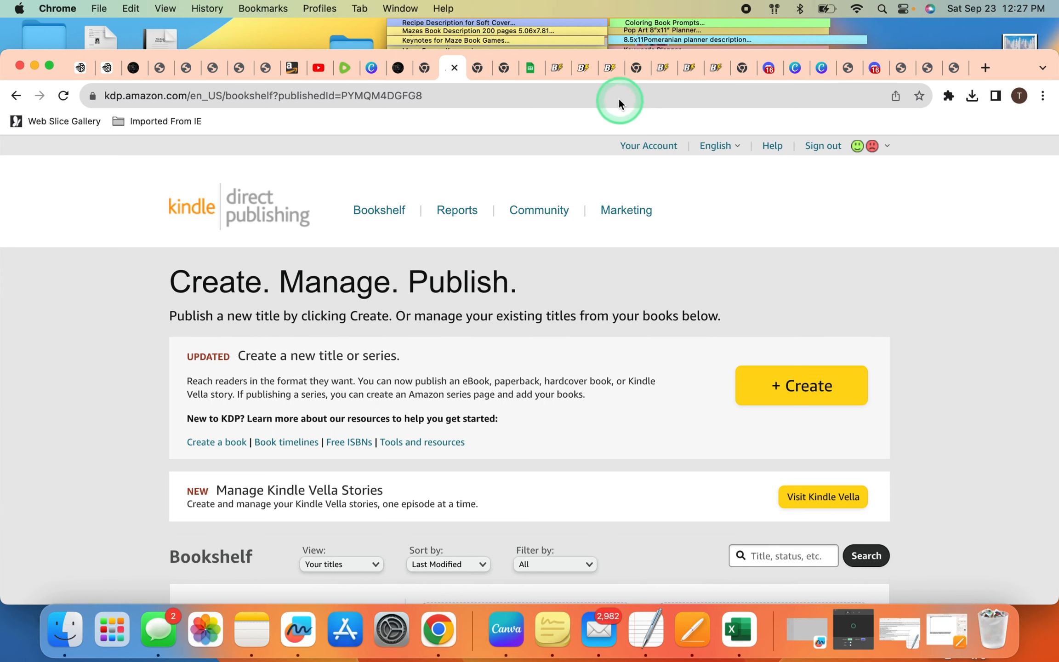
# - Switch to Book Bolt Studio, dismiss the download message and start a new project named "t#4mazebook"
pyautogui.click(609, 68)
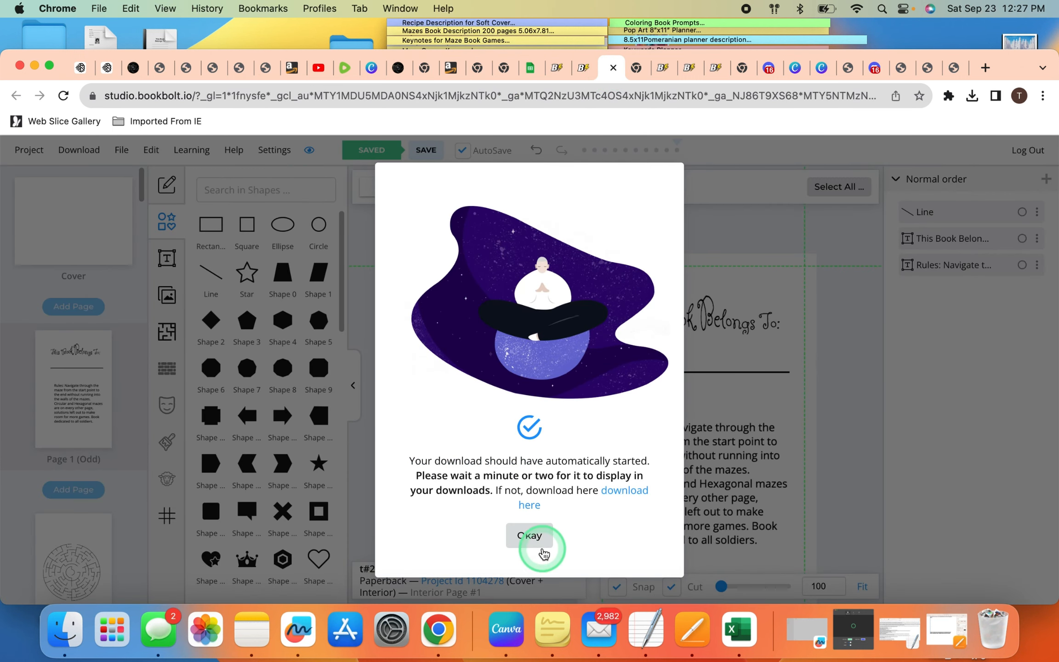
pyautogui.click(534, 537)
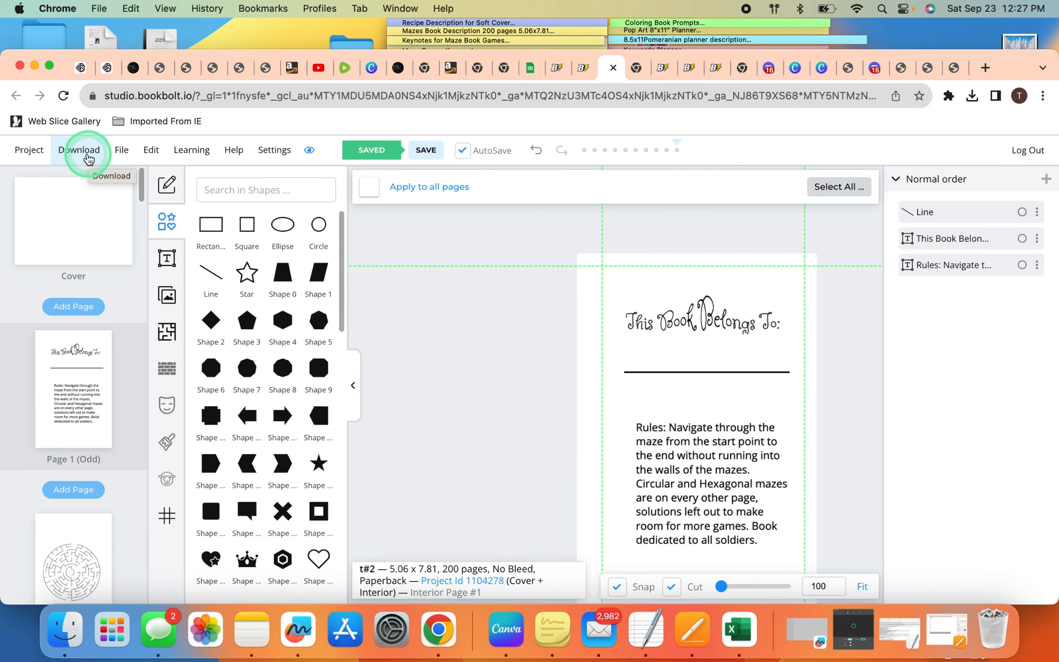
pyautogui.click(38, 154)
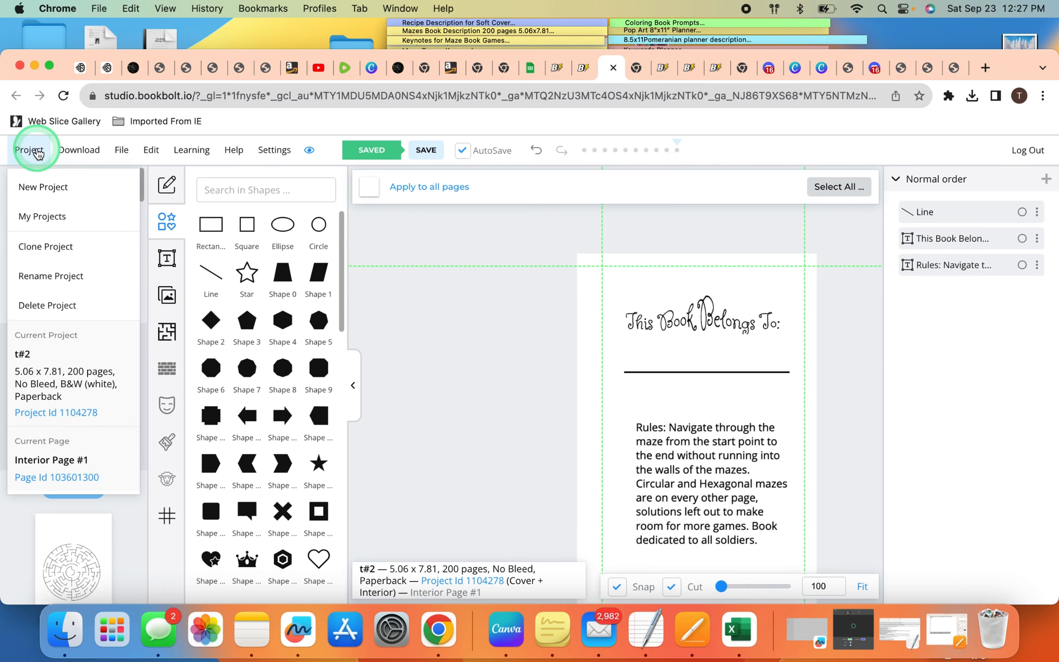
pyautogui.click(44, 190)
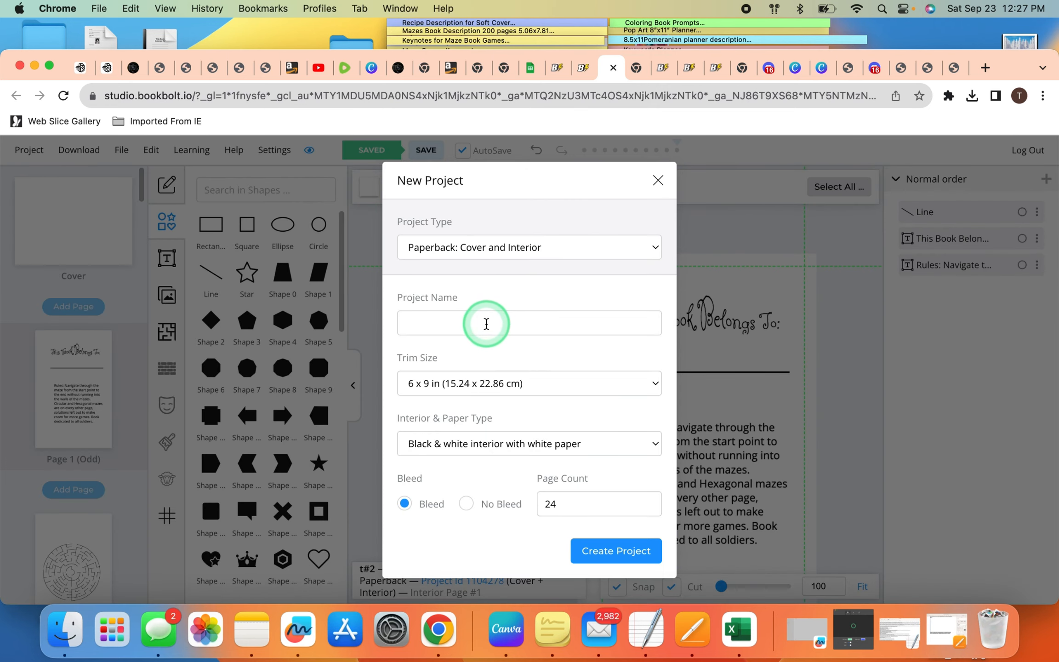
pyautogui.click(486, 323)
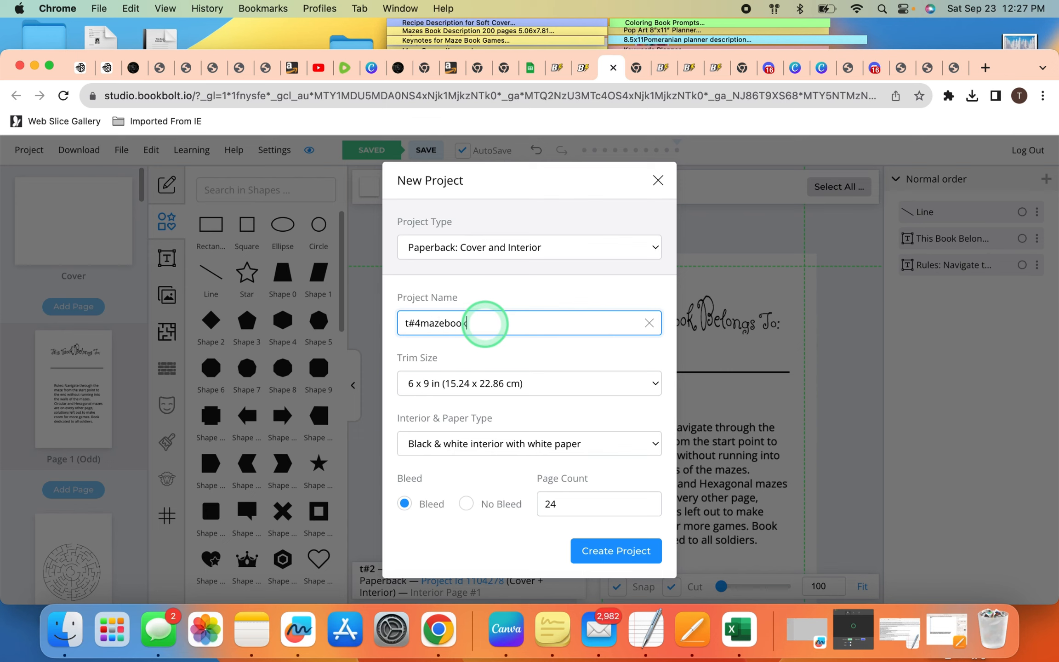
pyautogui.write('k')
# - Create the project with a 5.06 x 7.81 in trim size, No Bleed and a page count of 200
pyautogui.click(656, 384)
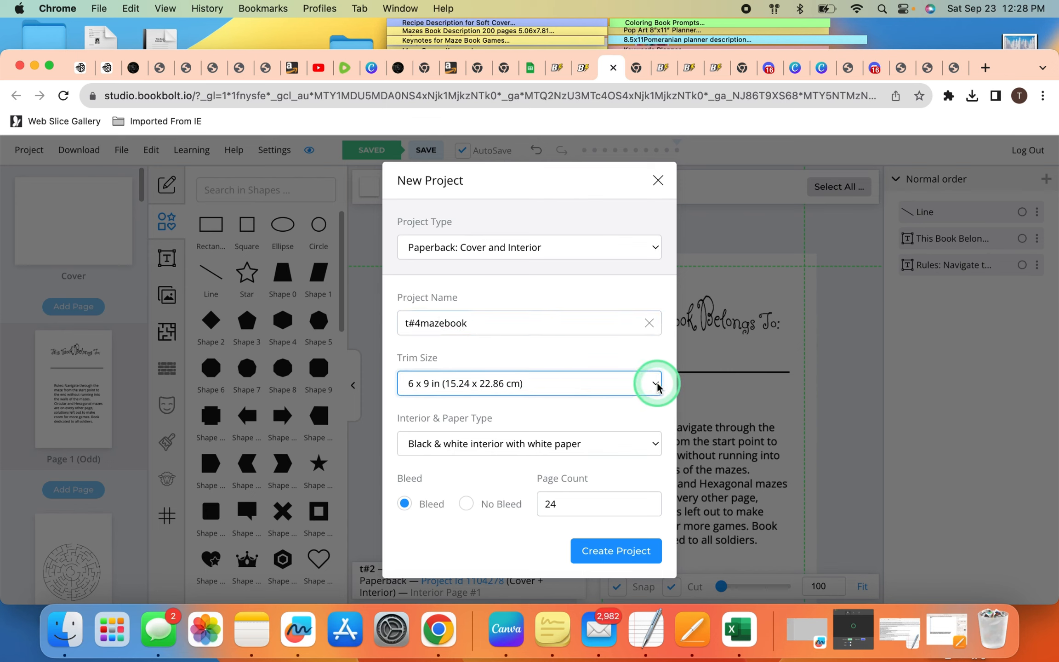
pyautogui.click(517, 338)
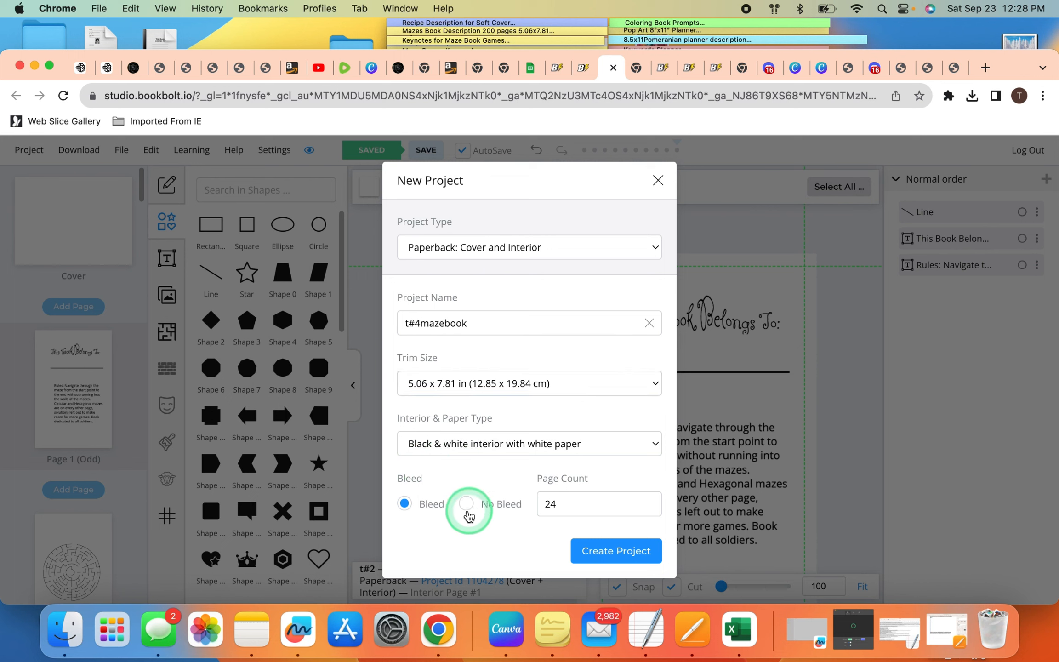
pyautogui.click(465, 504)
pyautogui.click(579, 517)
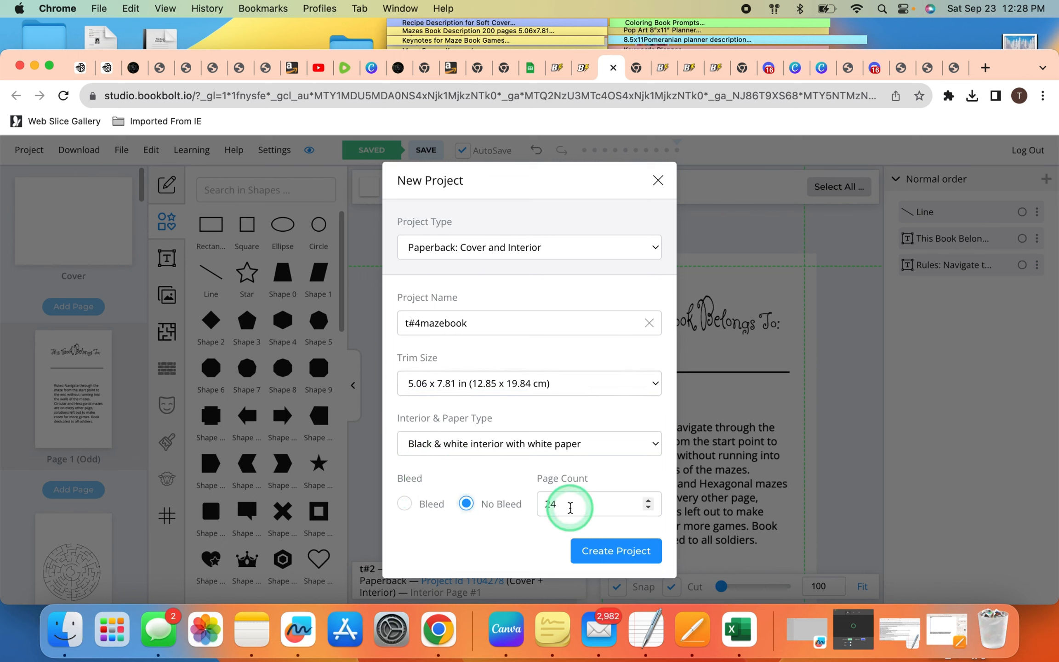
pyautogui.press('BackSpace')
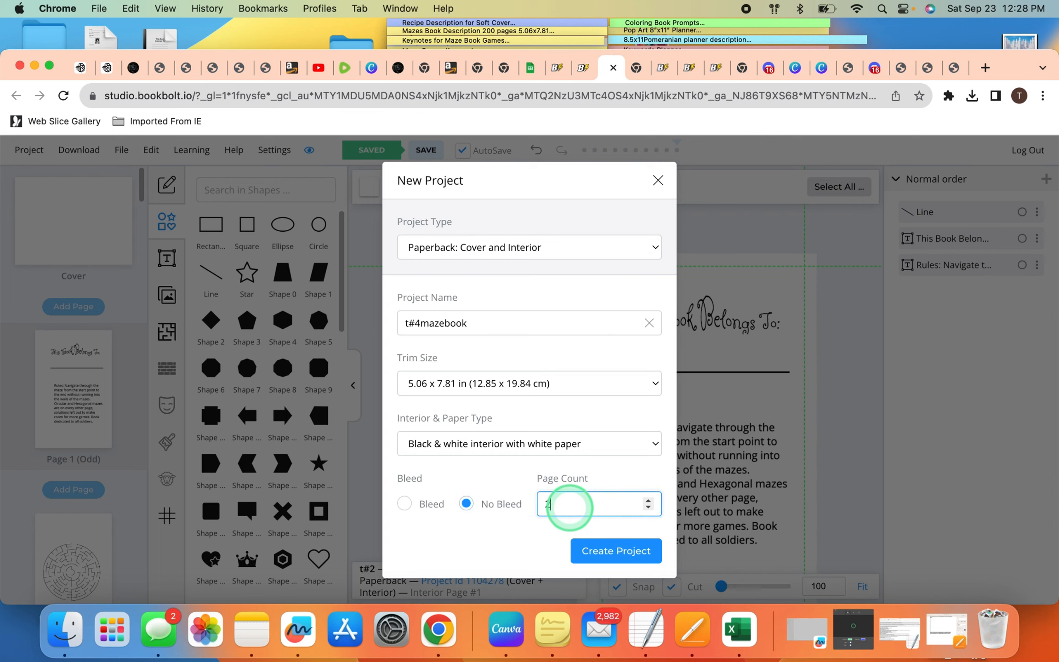
pyautogui.write('00')
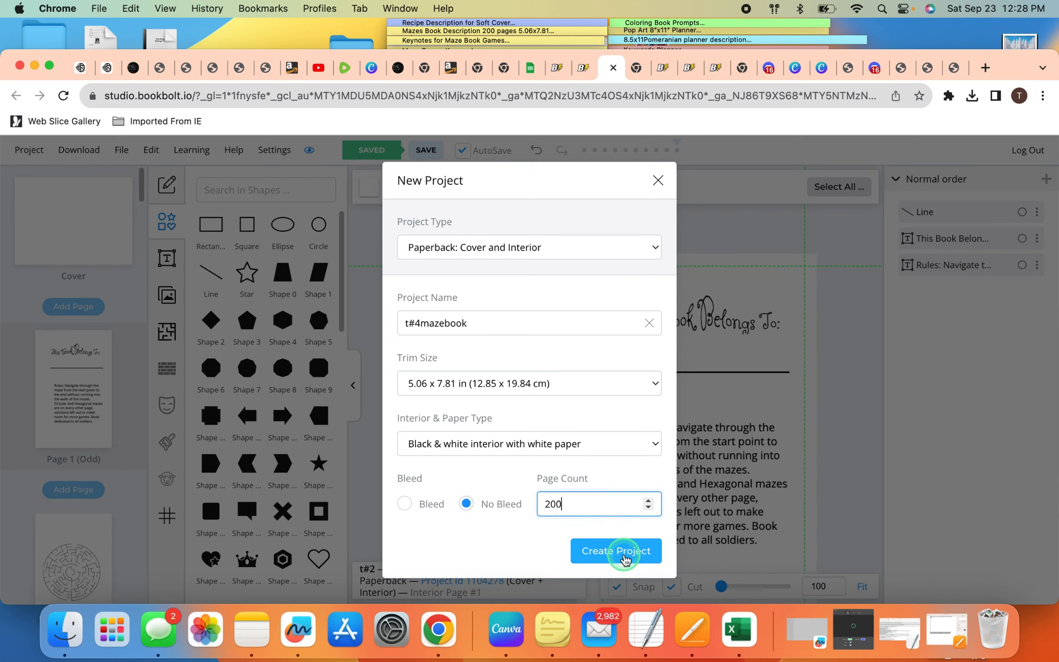
pyautogui.click(622, 554)
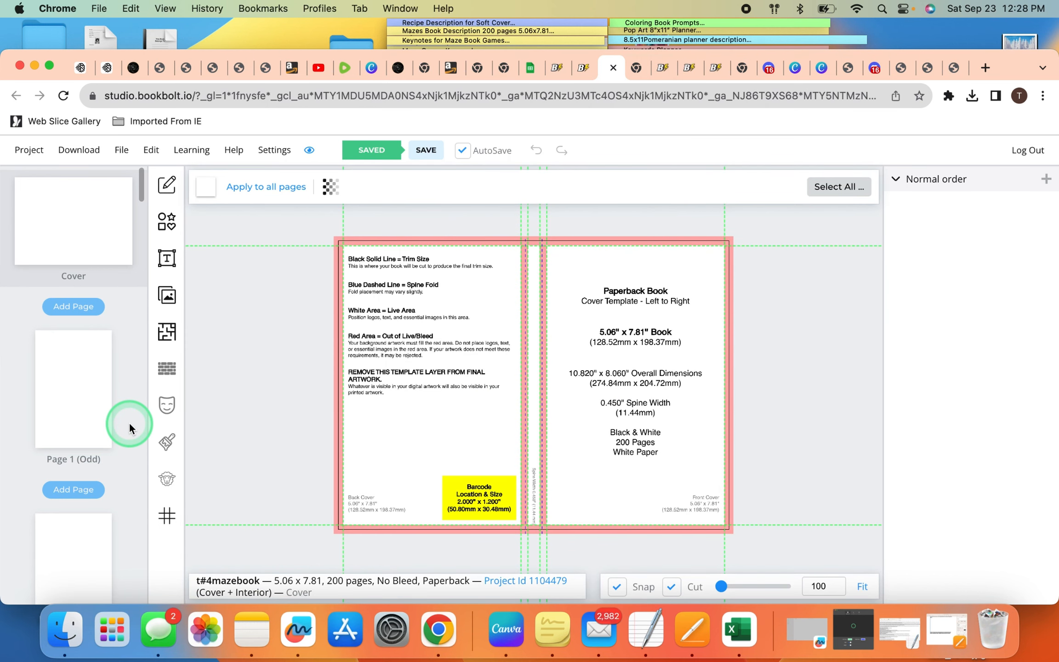
# - Look through the new project's blank page thumbnails and expand the browser window to full screen
pyautogui.scroll(-15, 130, 423)
pyautogui.scroll(-20, 129, 423)
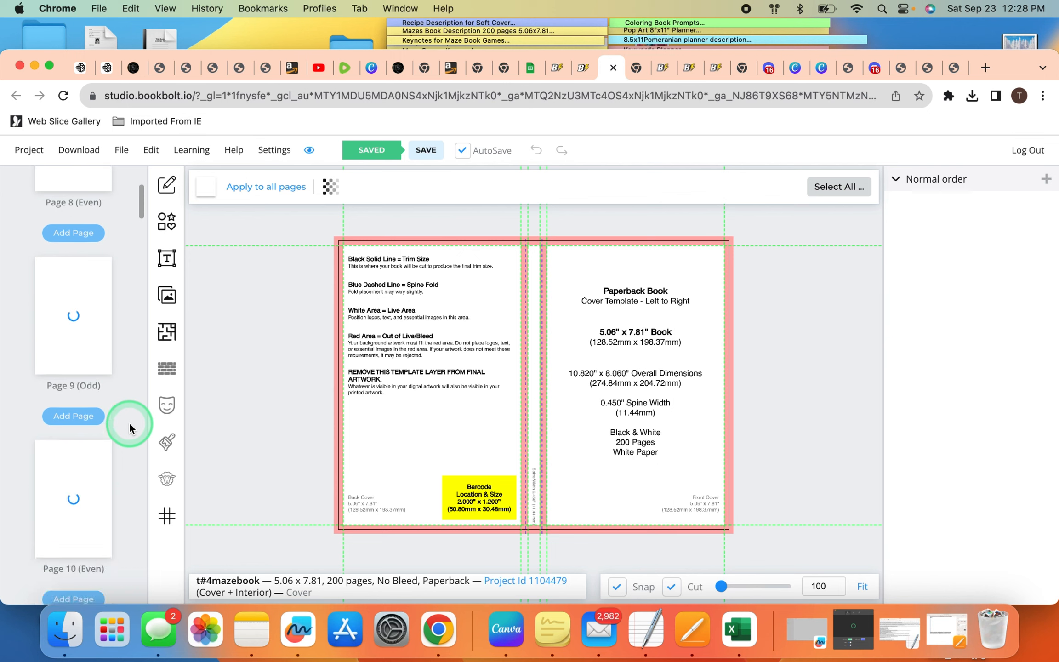
pyautogui.scroll(-15, 129, 423)
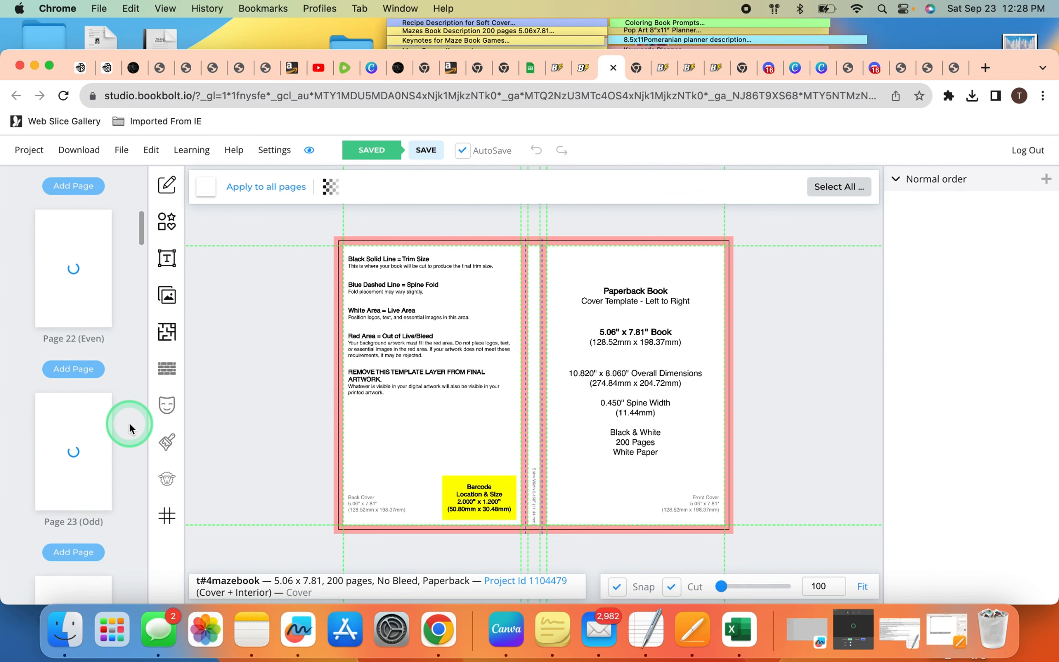
pyautogui.scroll(-20, 129, 423)
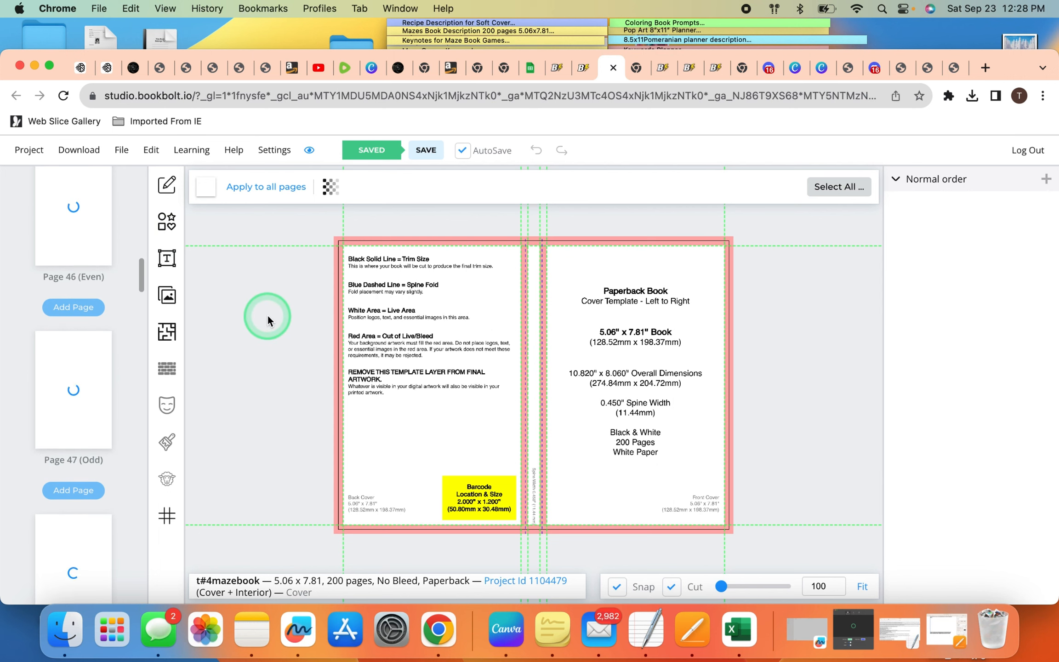
pyautogui.click(50, 67)
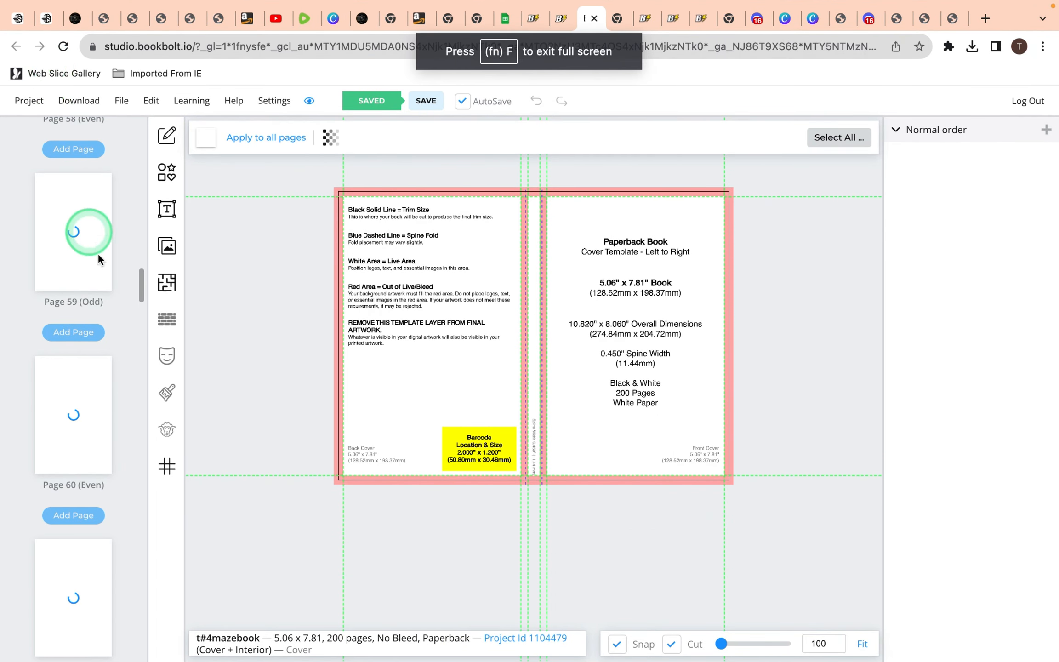
# - Open interior page 2 for editing and bring up the Interior Templates Library
pyautogui.scroll(20, 126, 223)
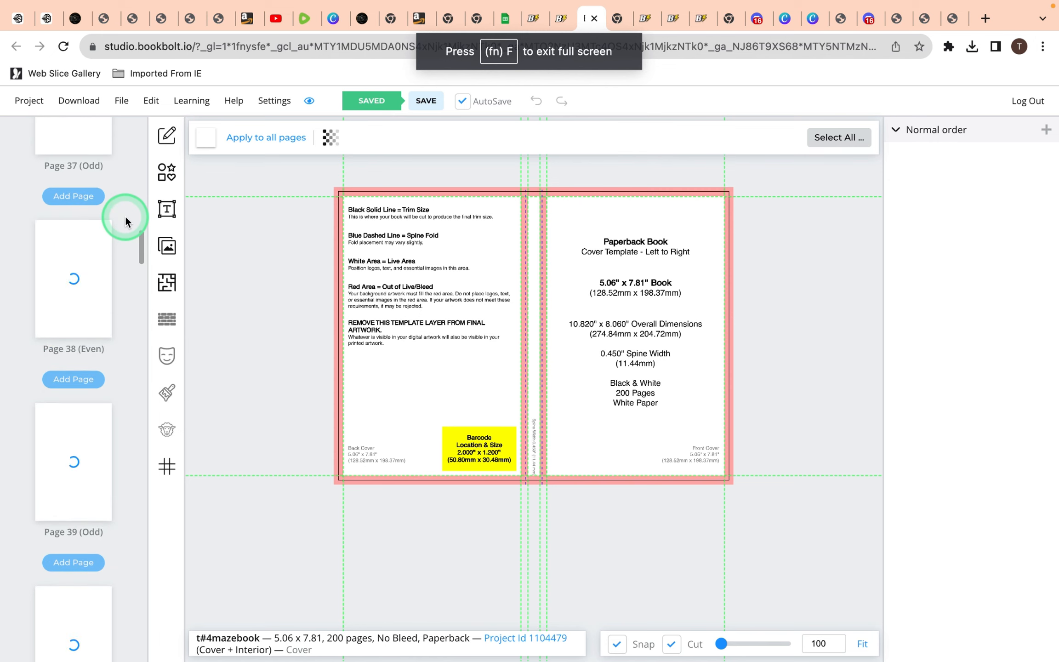
pyautogui.scroll(20, 126, 223)
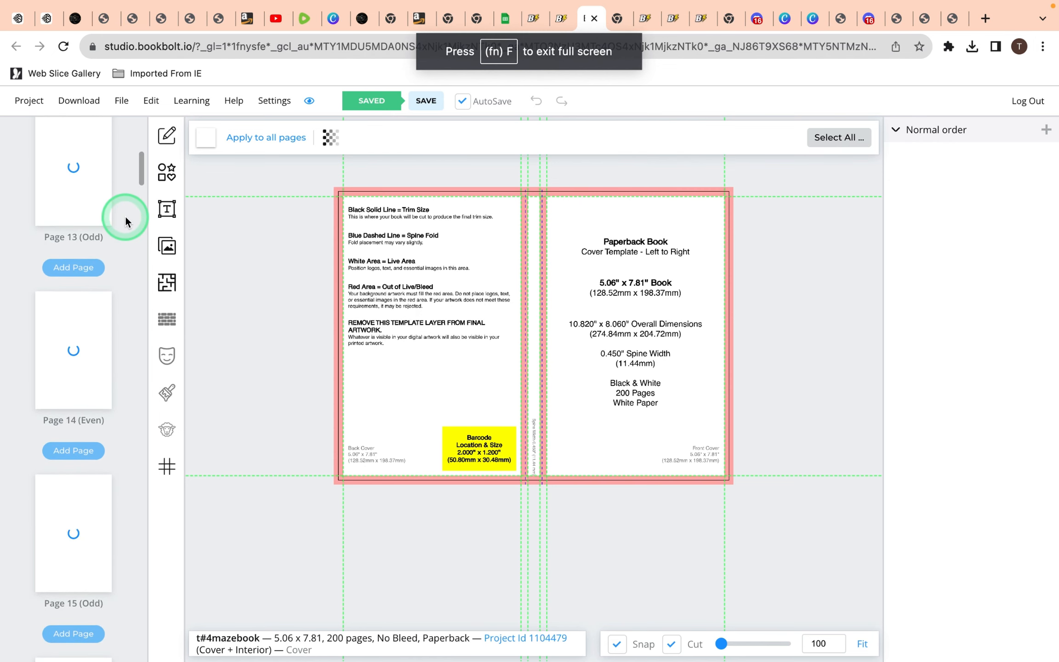
pyautogui.scroll(10, 125, 221)
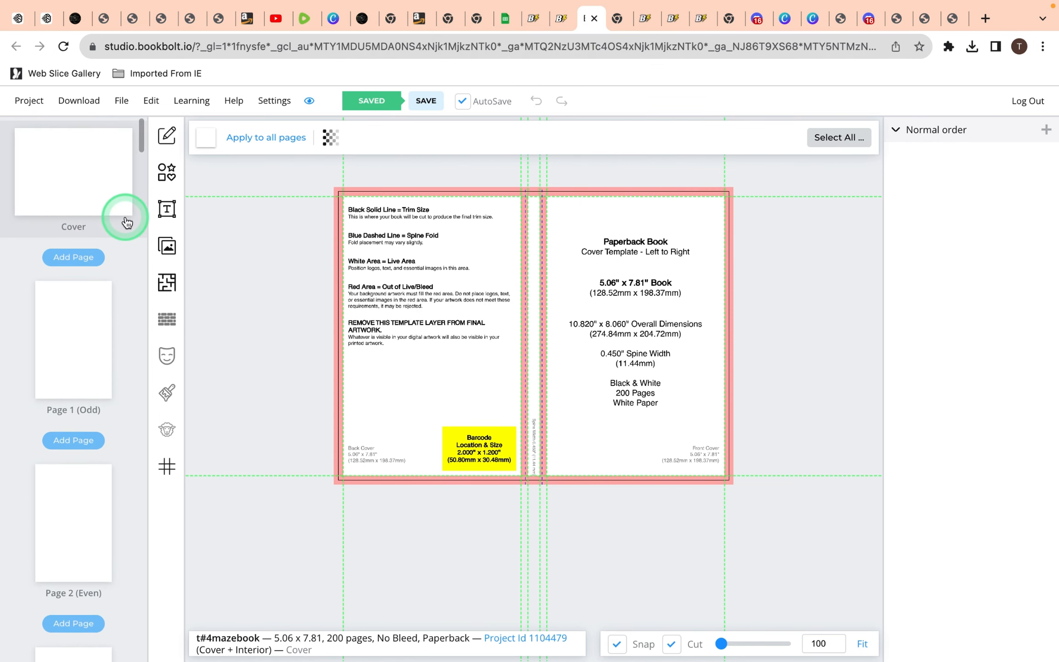
pyautogui.click(90, 329)
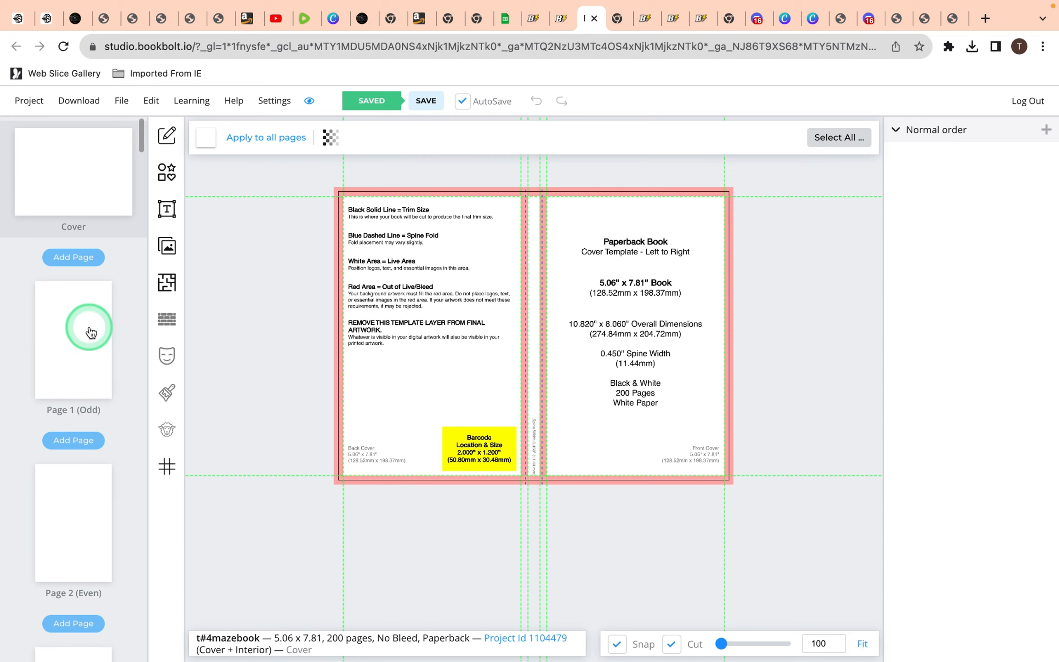
pyautogui.click(89, 525)
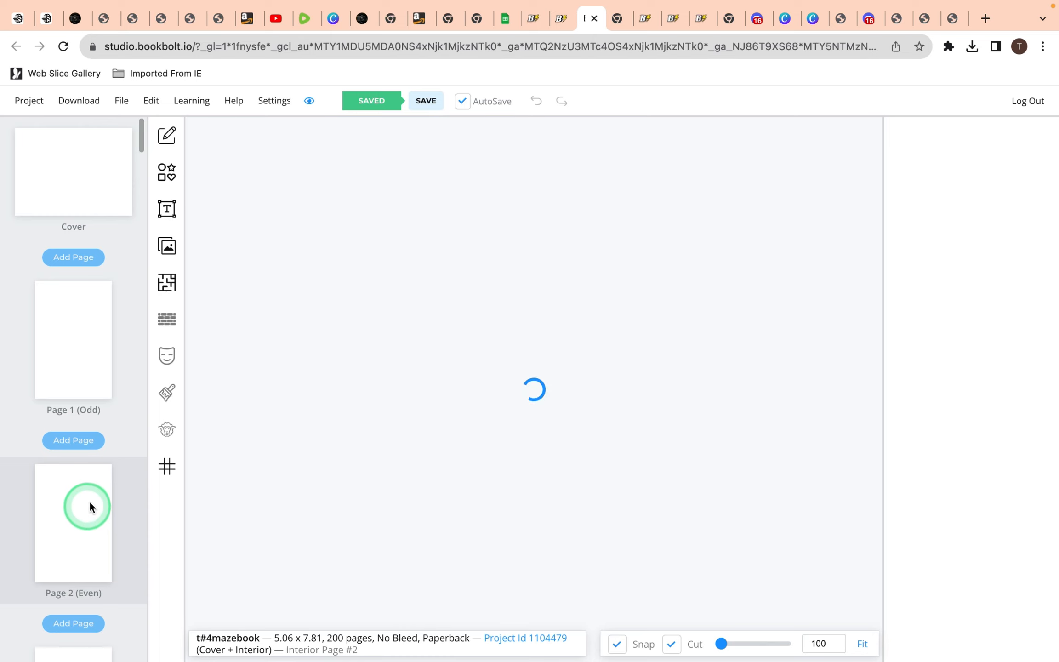
pyautogui.click(168, 287)
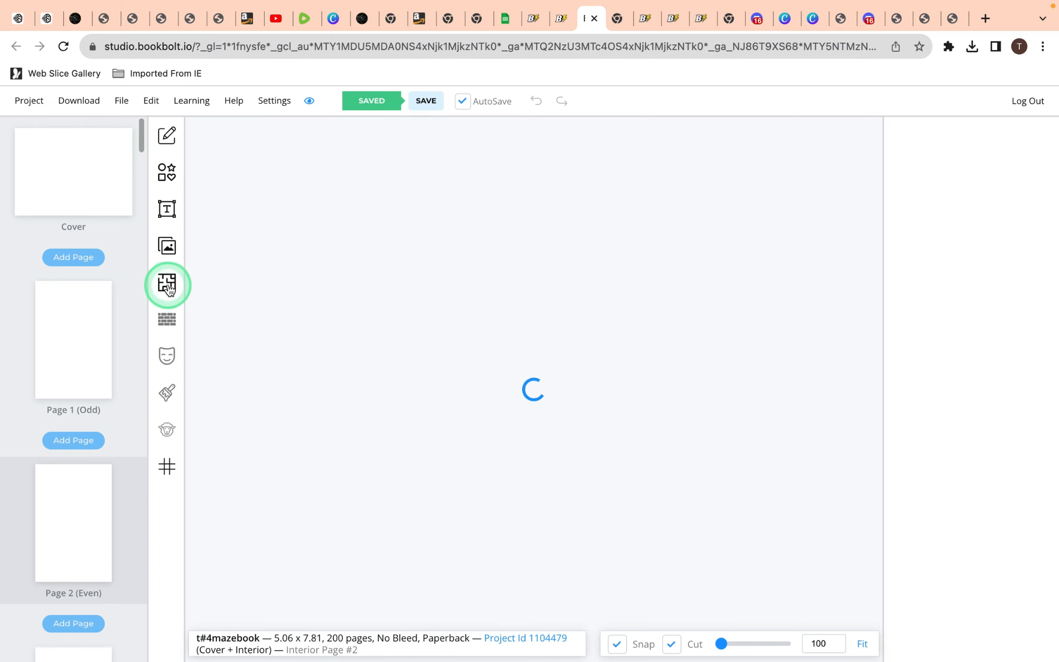
pyautogui.click(166, 209)
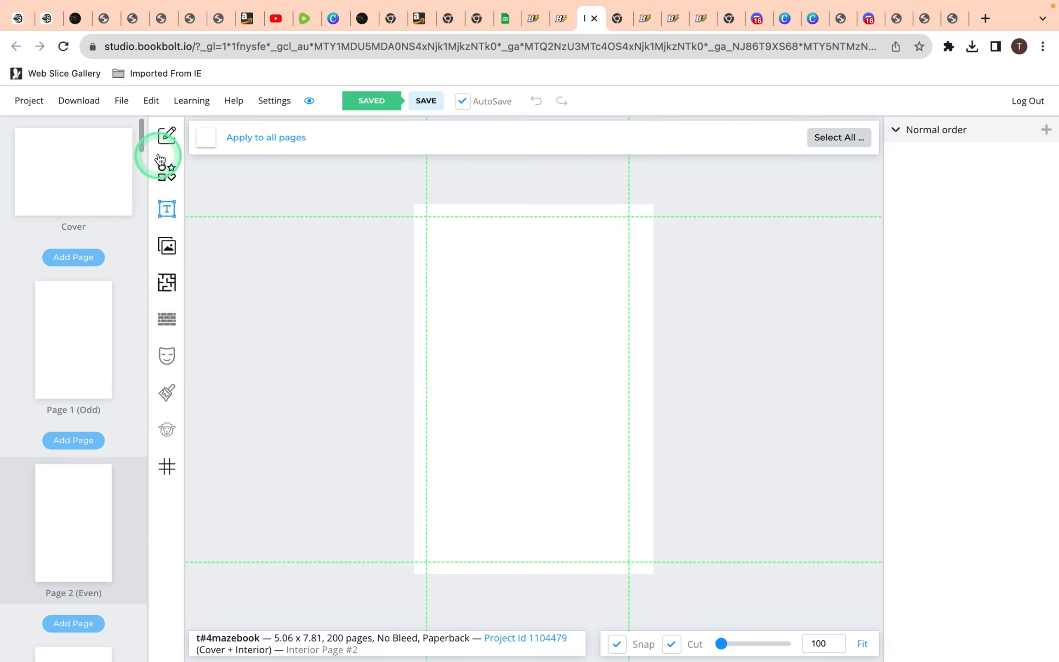
pyautogui.click(168, 286)
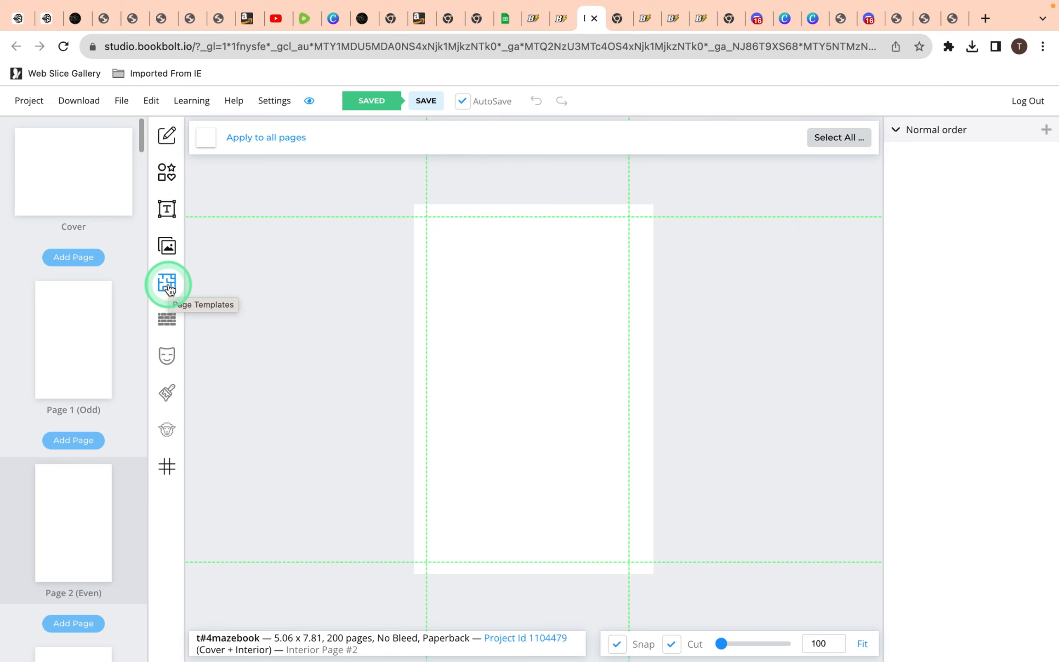
pyautogui.click(167, 283)
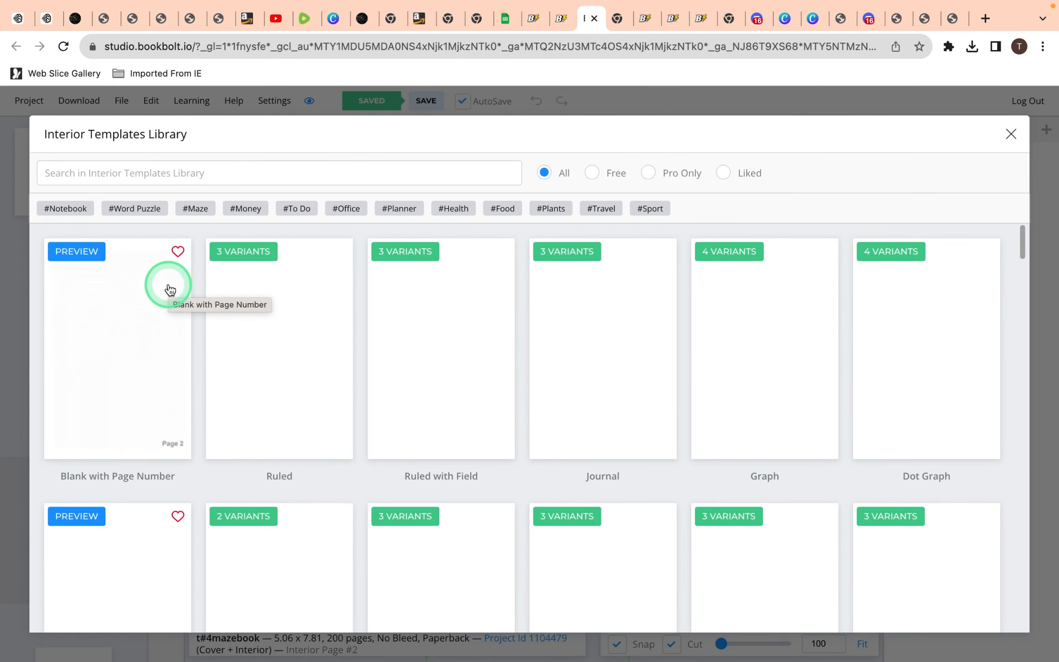
# - Browse the puzzle templates and choose the Rectangular Maze template
pyautogui.scroll(-6, 452, 402)
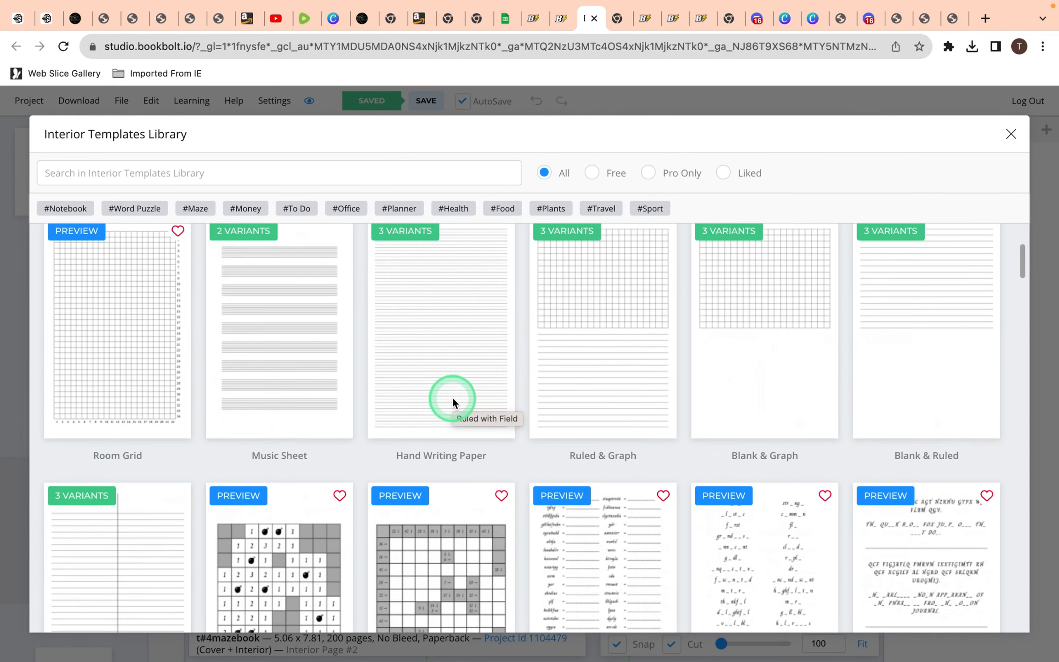
pyautogui.scroll(-10, 453, 401)
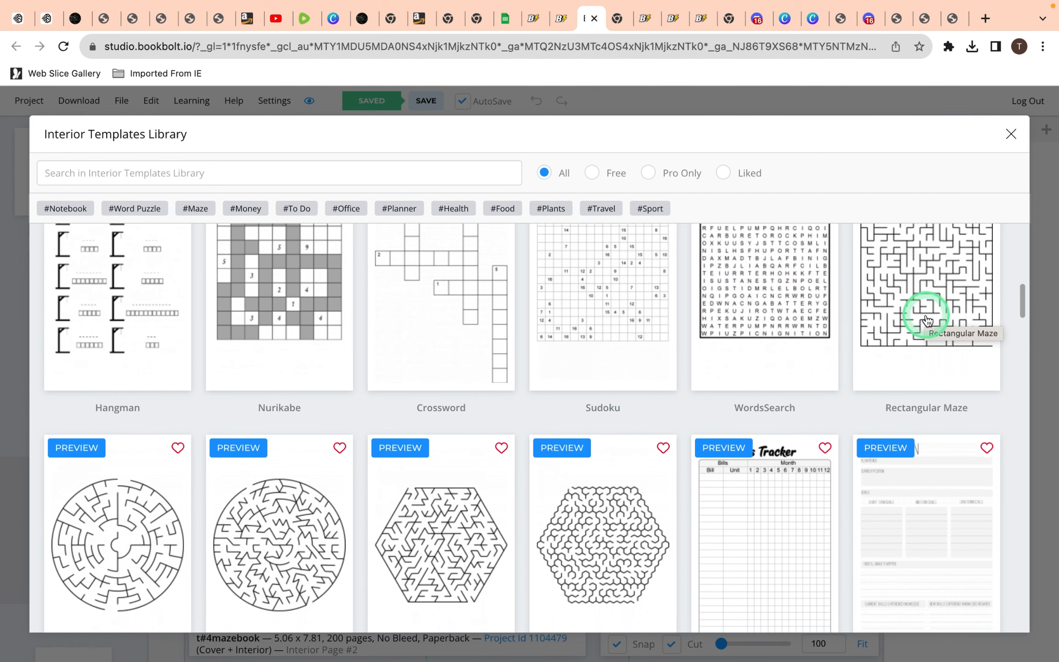
pyautogui.scroll(-1, 510, 484)
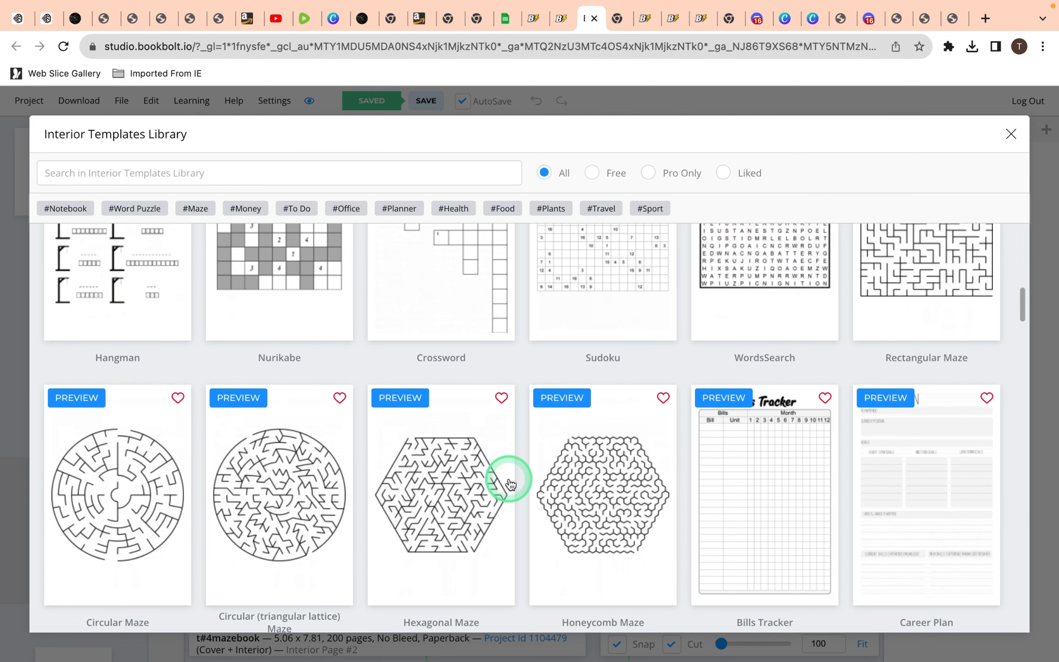
pyautogui.scroll(-2, 511, 484)
pyautogui.scroll(2, 828, 329)
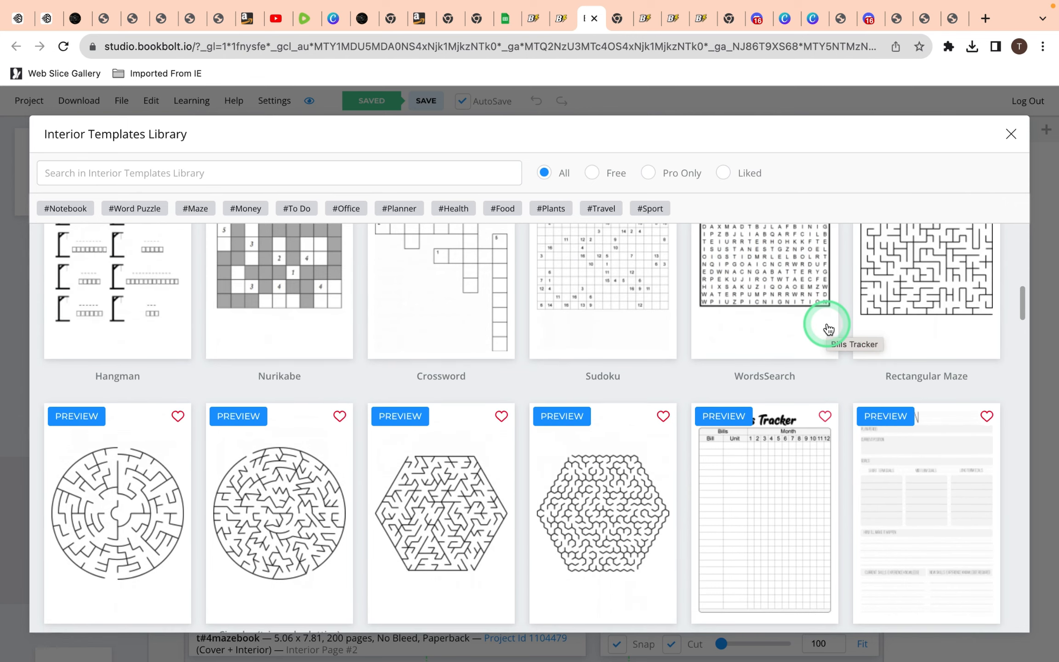
pyautogui.scroll(2, 828, 329)
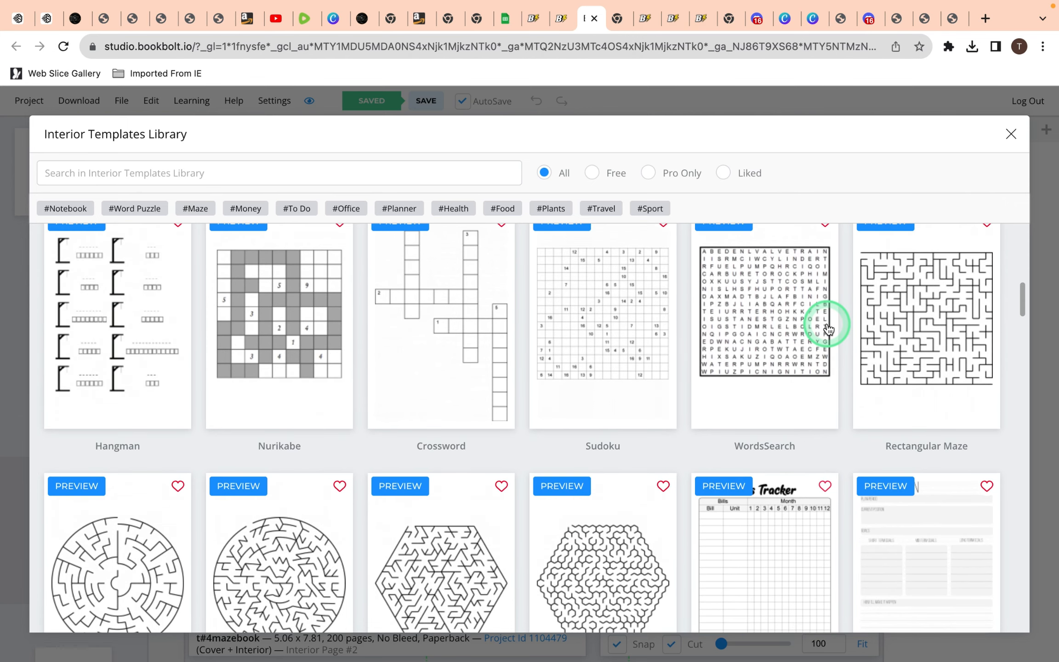
pyautogui.click(905, 340)
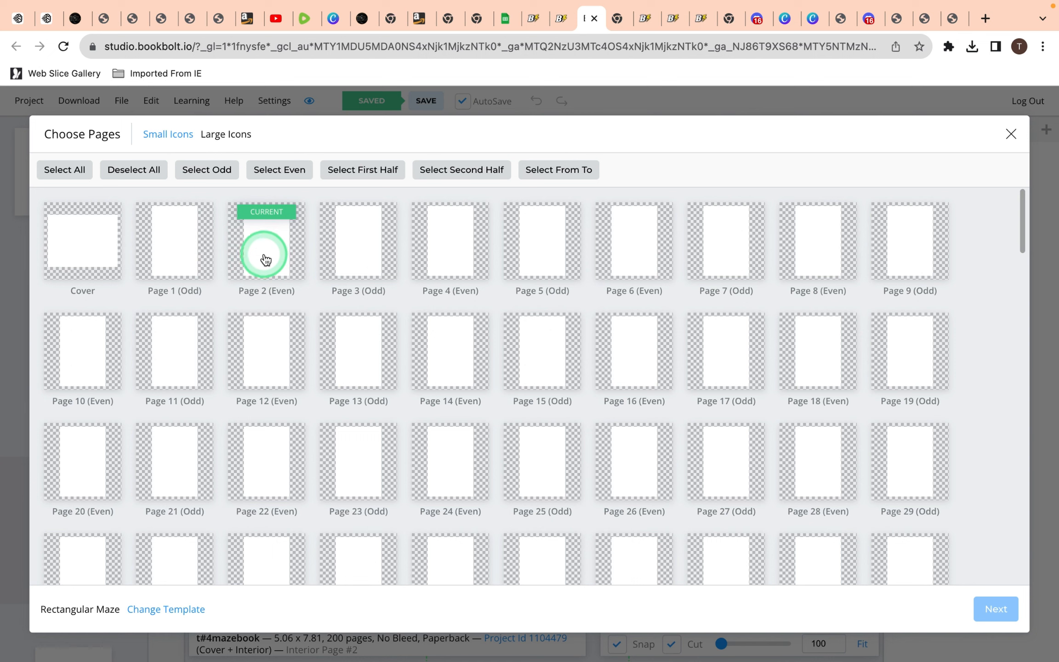
# - Apply the Rectangular Maze to all even pages with solution placement set to No solution and the remaining options at their defaults
pyautogui.click(278, 177)
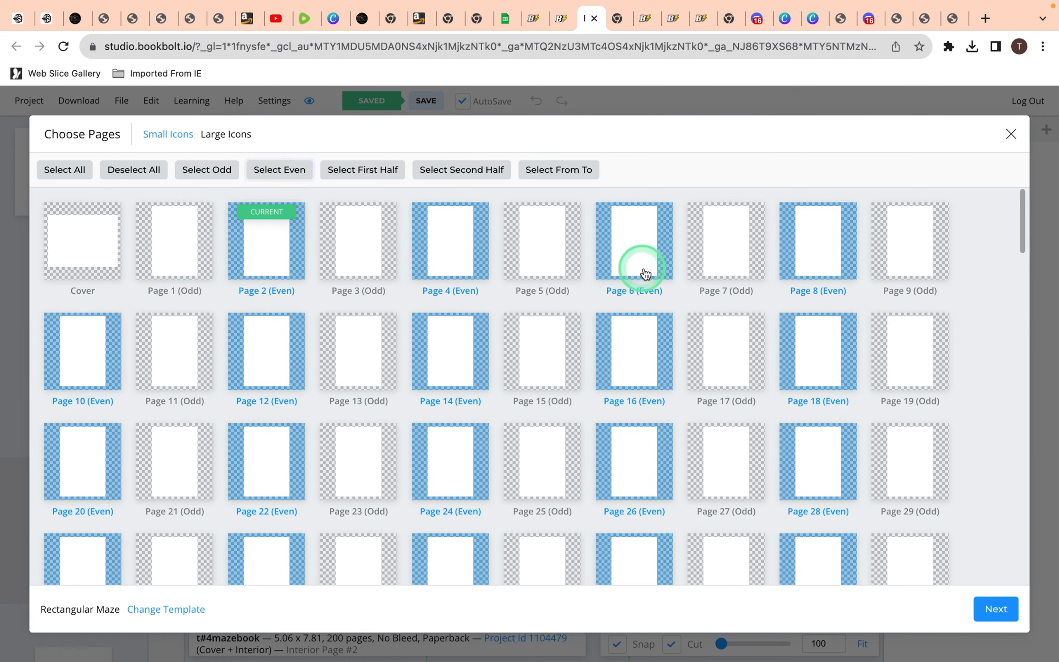
pyautogui.click(991, 610)
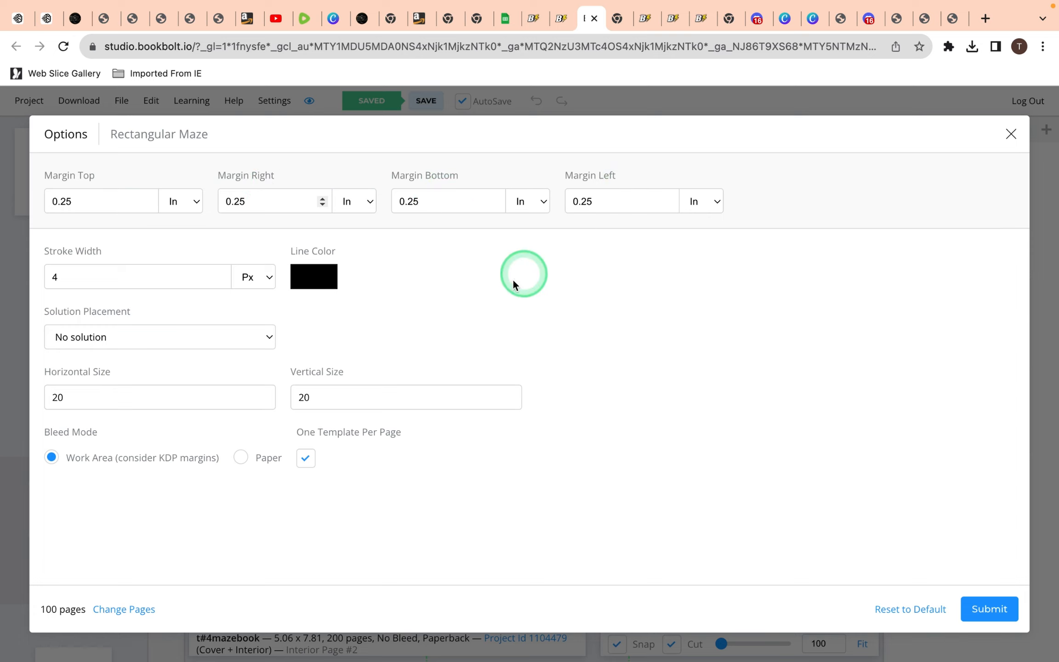
pyautogui.click(270, 340)
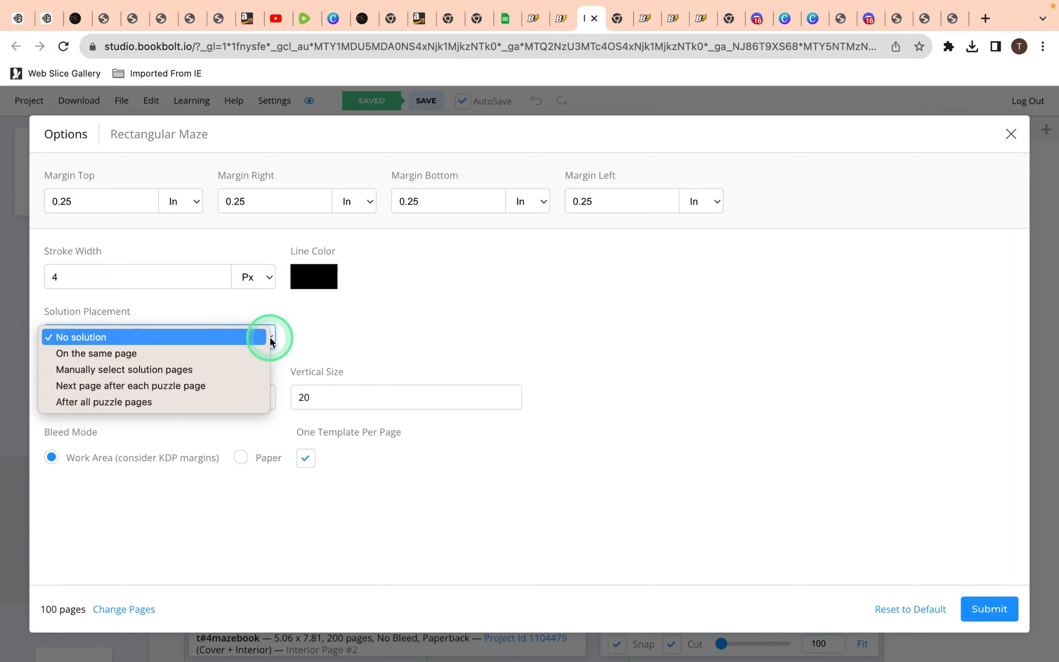
pyautogui.click(210, 338)
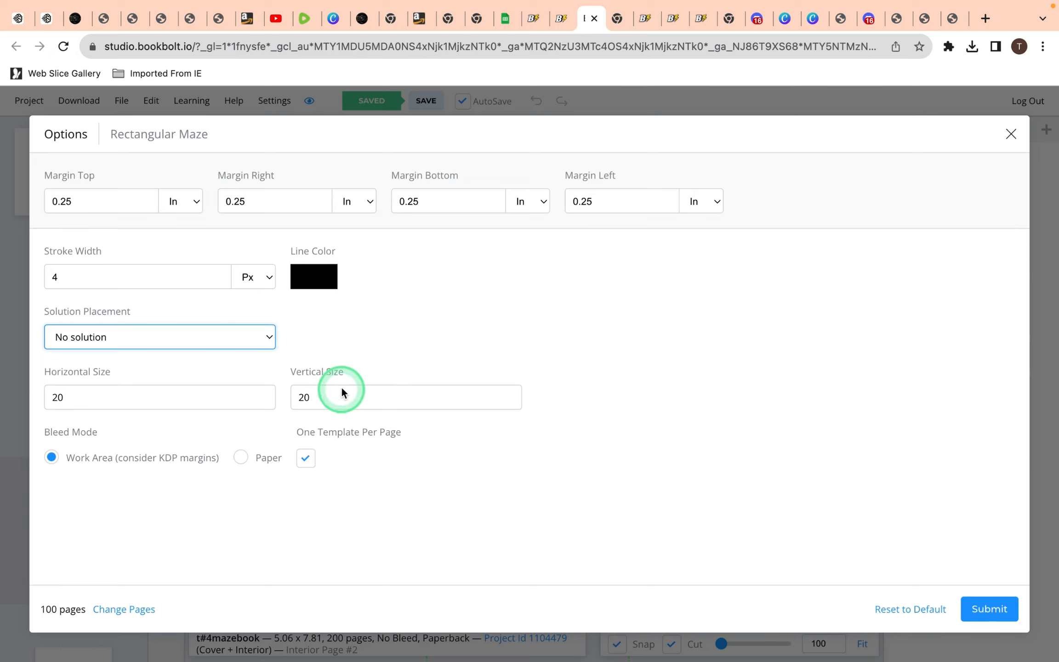
pyautogui.click(983, 610)
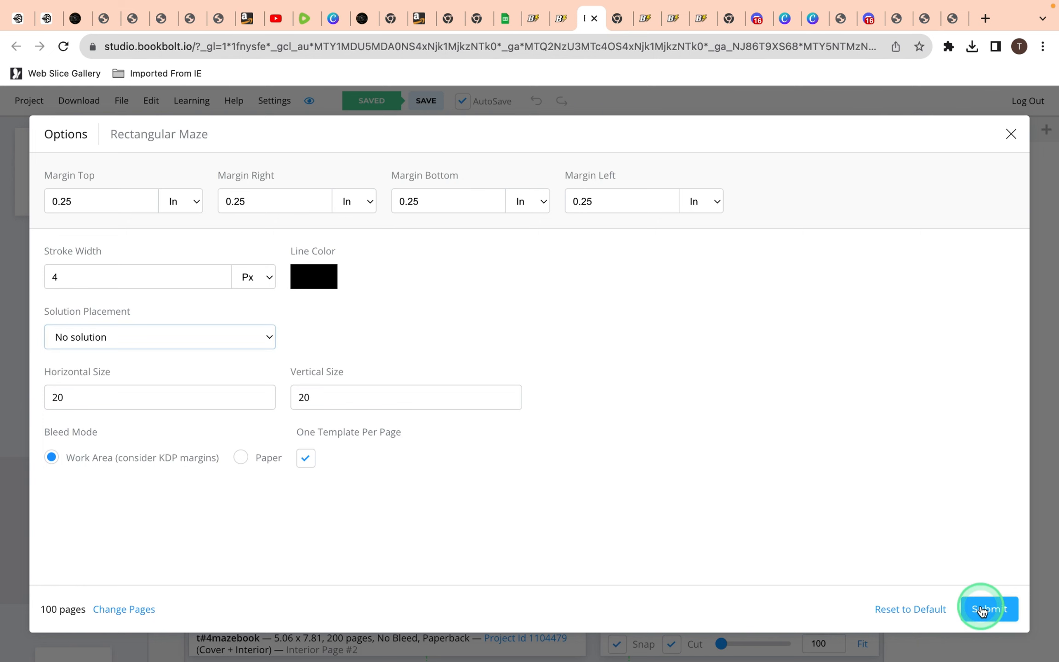
# - Check the maze thumbnails on the first interior pages and save the project
pyautogui.scroll(-10, 122, 430)
pyautogui.scroll(-2, 122, 432)
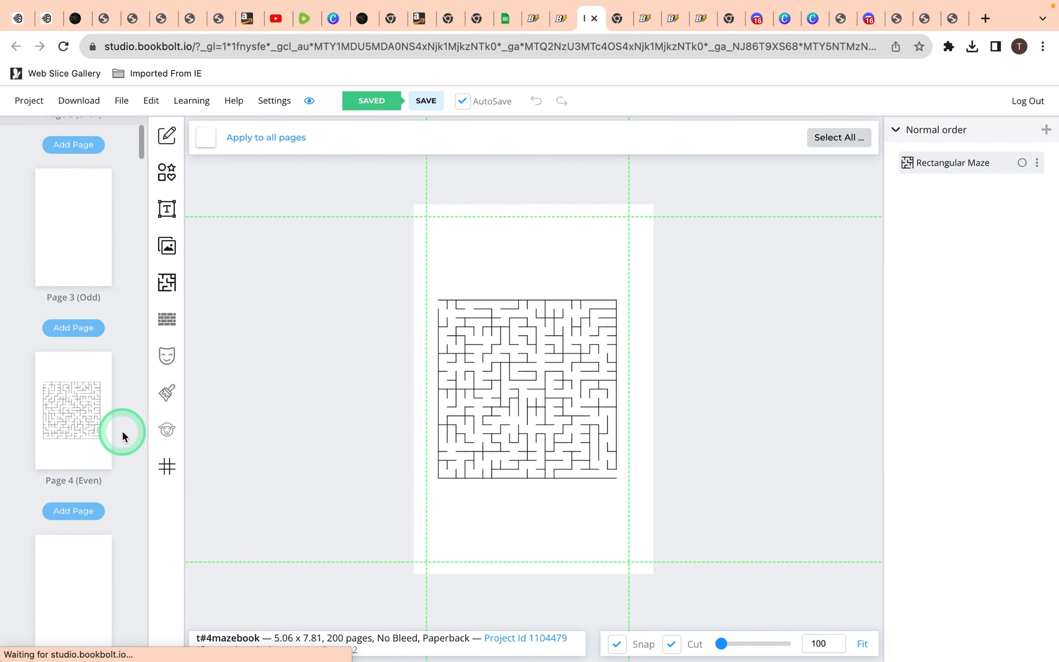
pyautogui.scroll(-4, 122, 432)
pyautogui.scroll(3, 123, 431)
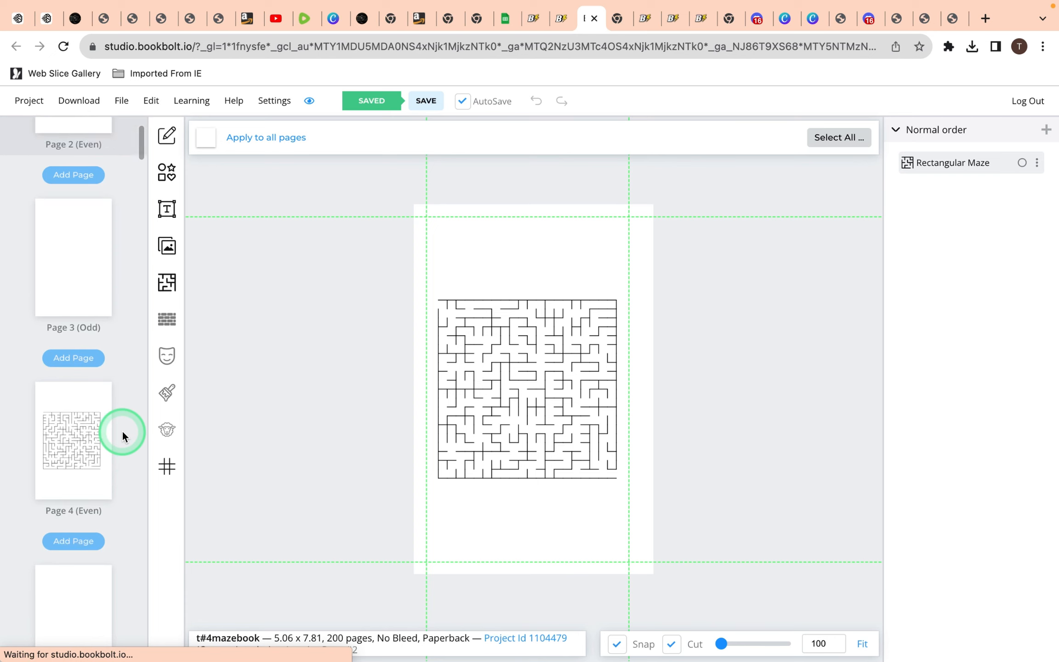
pyautogui.scroll(10, 122, 431)
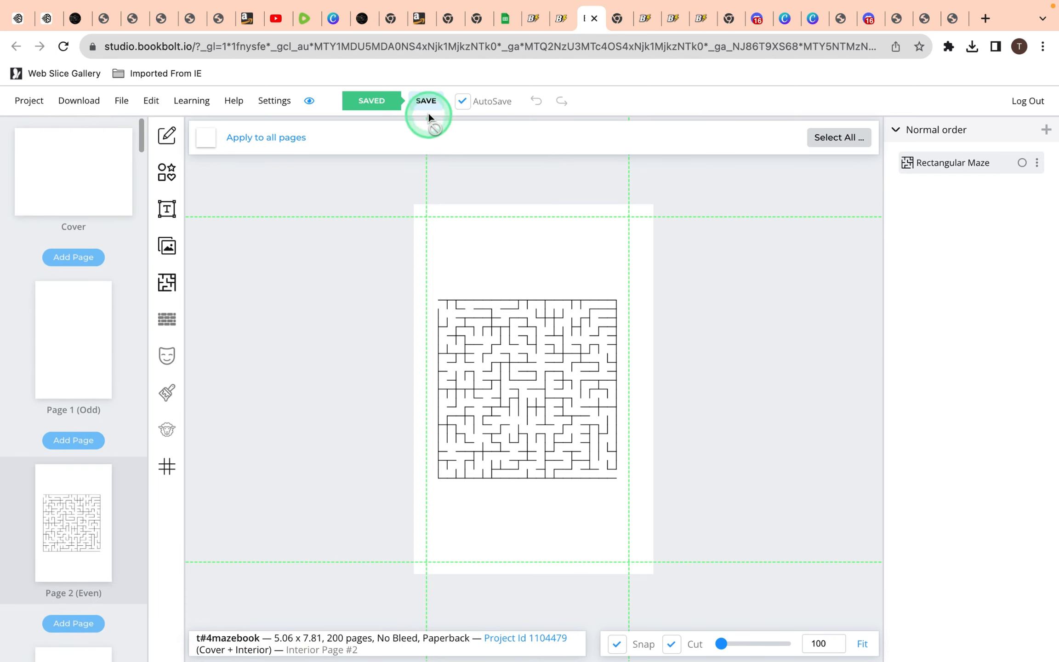
pyautogui.click(430, 99)
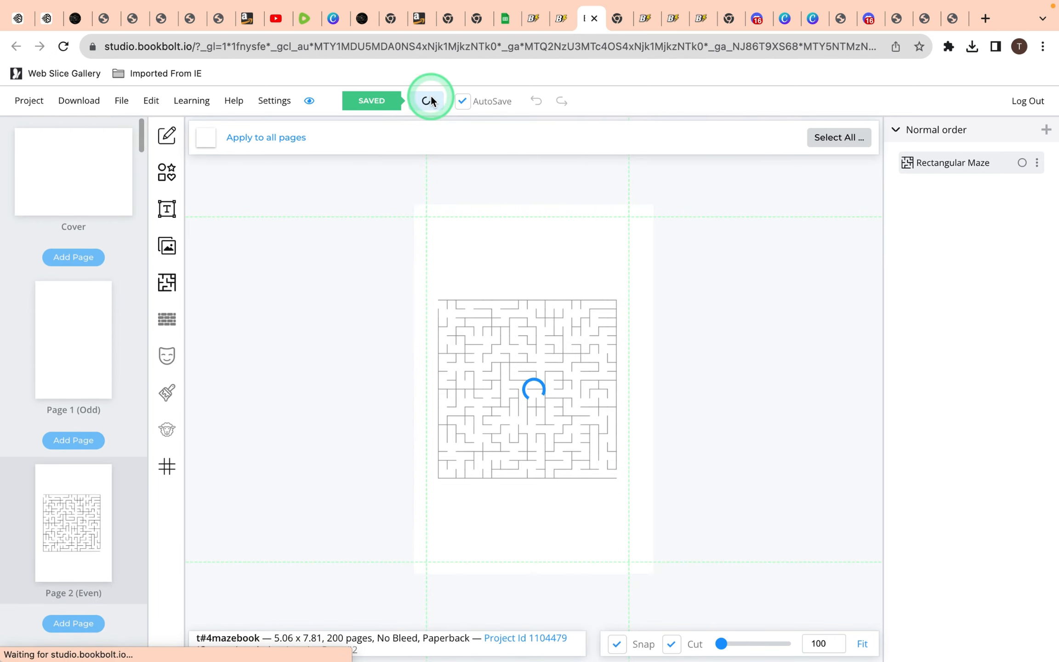
pyautogui.click(178, 360)
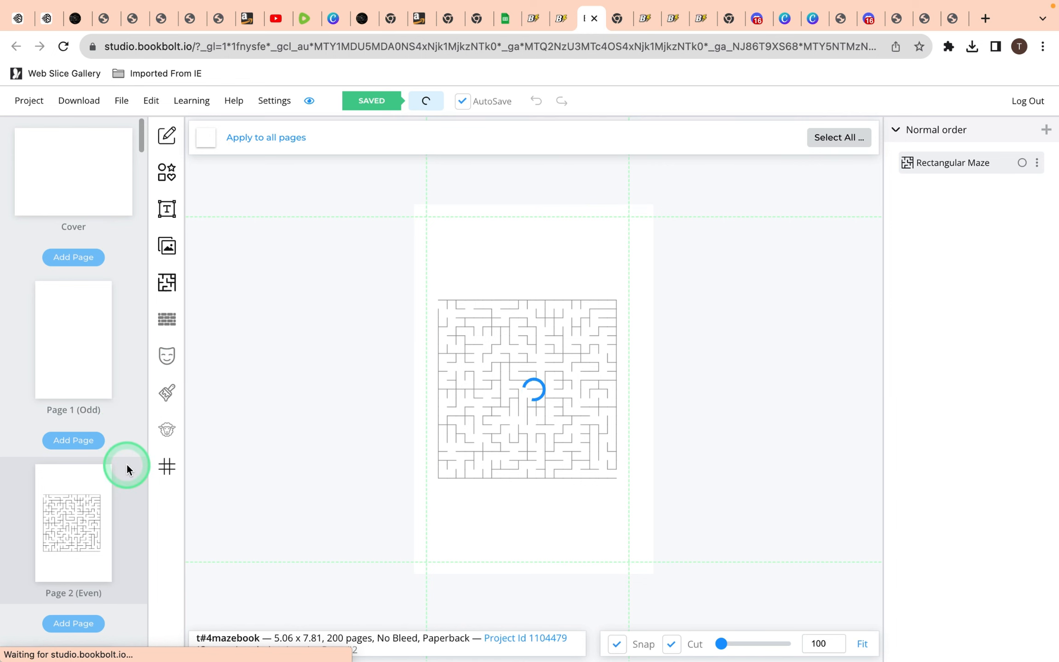
# - Open interior page 3 for editing and choose the Circular Maze template from the Interior Templates Library
pyautogui.scroll(-5, 127, 466)
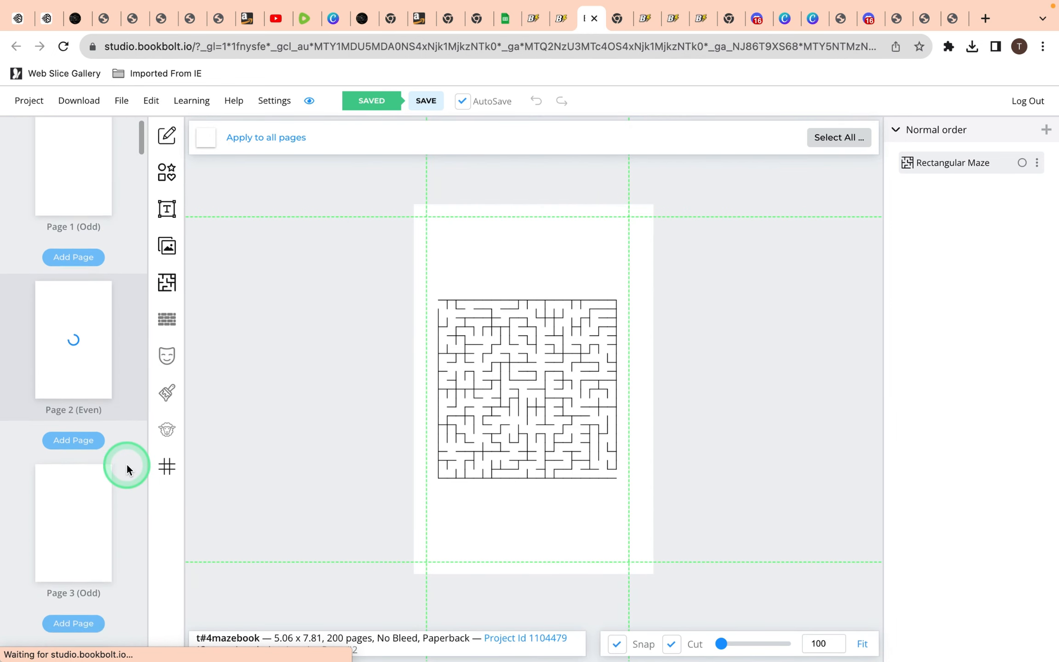
pyautogui.scroll(-2, 127, 465)
pyautogui.click(88, 452)
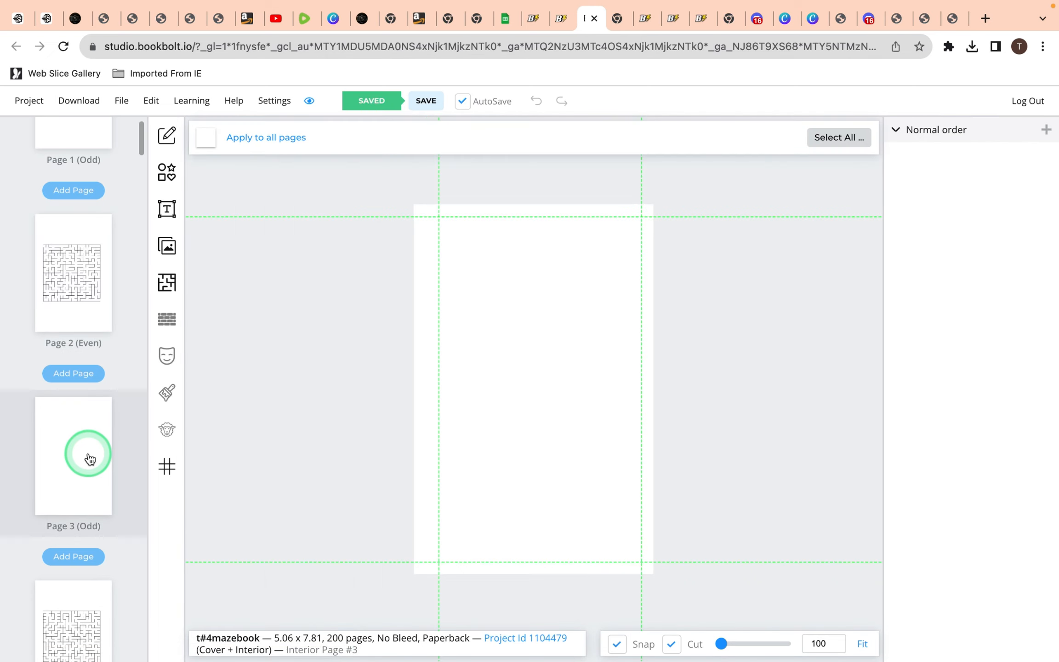
pyautogui.click(168, 284)
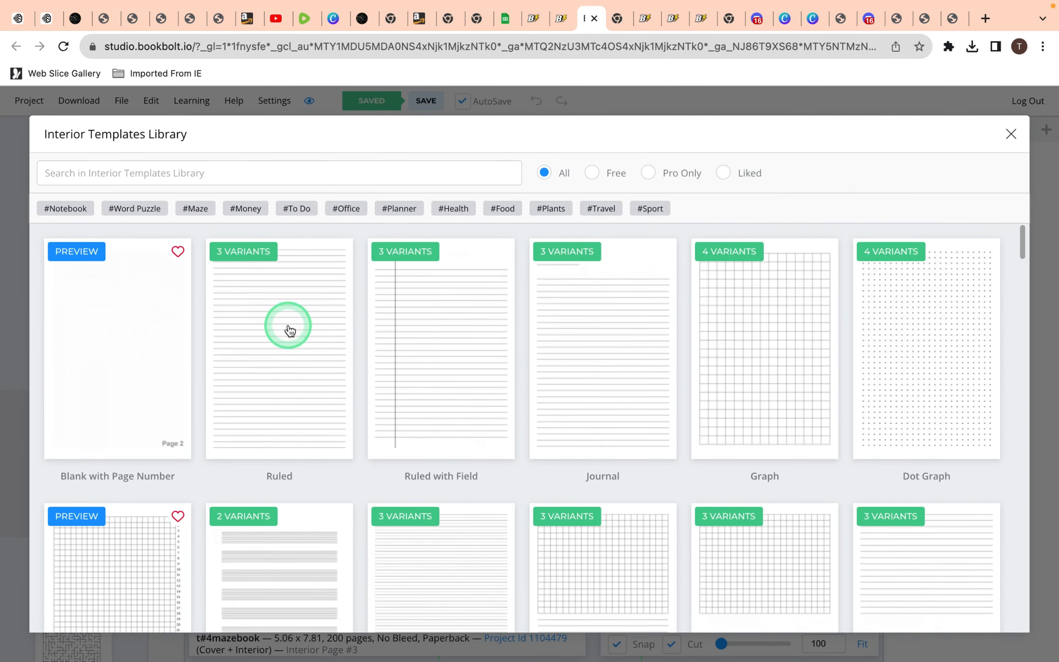
pyautogui.scroll(-6, 288, 329)
pyautogui.scroll(-20, 288, 329)
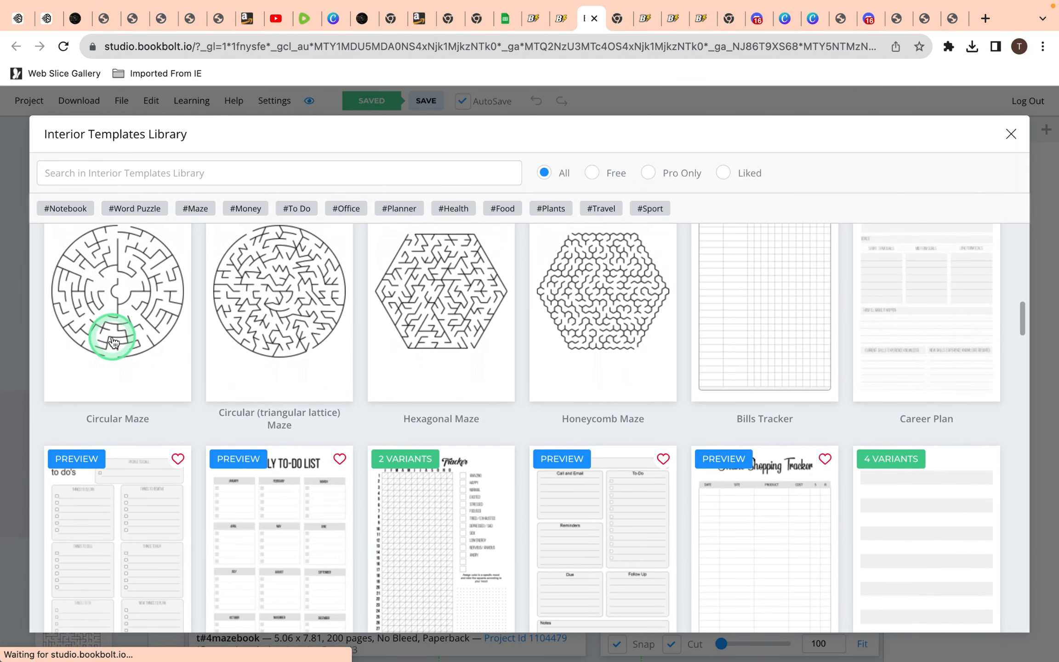
pyautogui.click(114, 342)
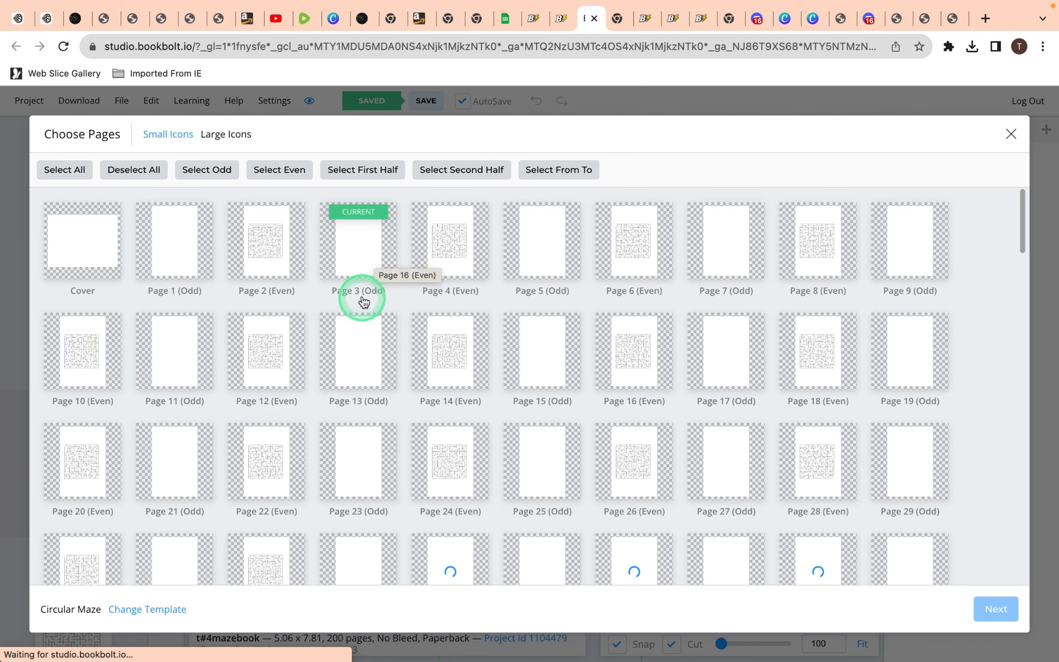
# - Apply the Circular Maze to all odd pages except page 1, with No solution, a cells count of 10 and the default margins
pyautogui.click(206, 173)
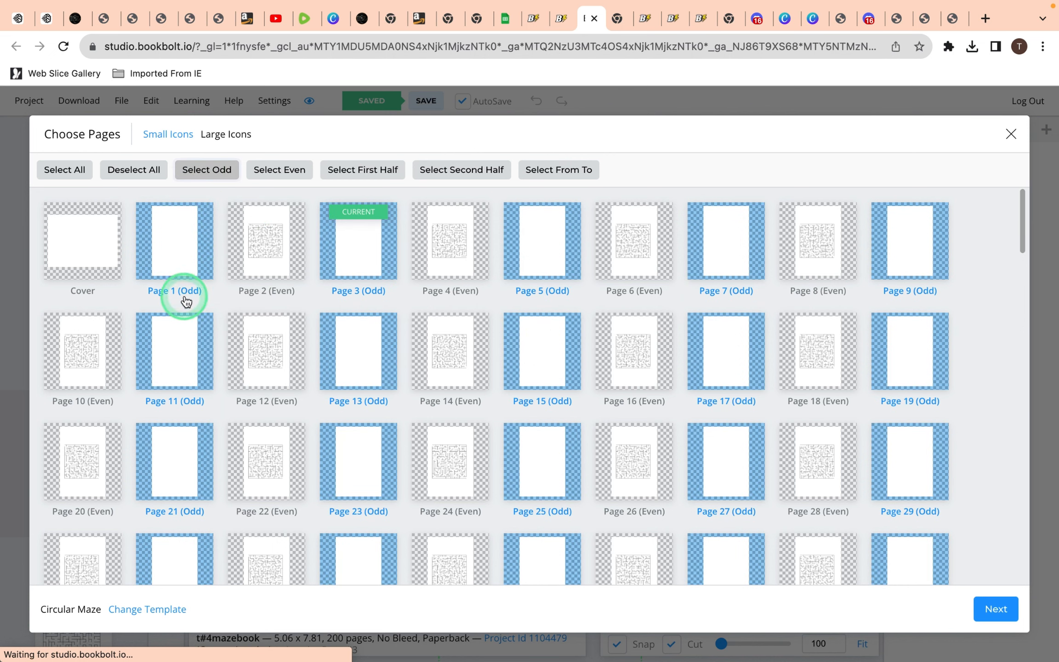
pyautogui.click(181, 231)
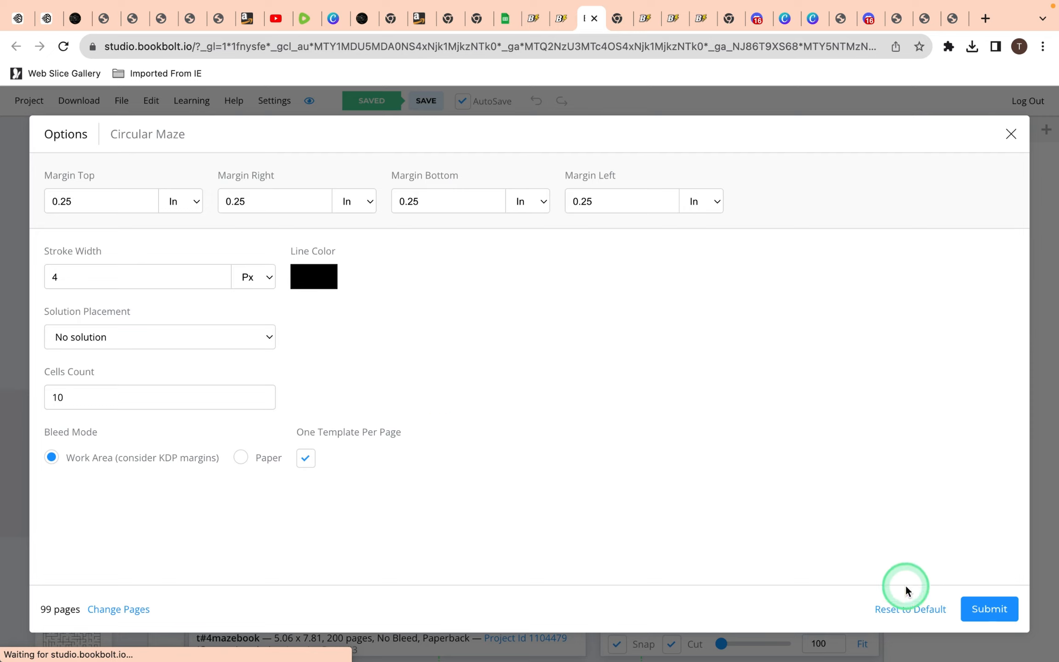
pyautogui.click(993, 609)
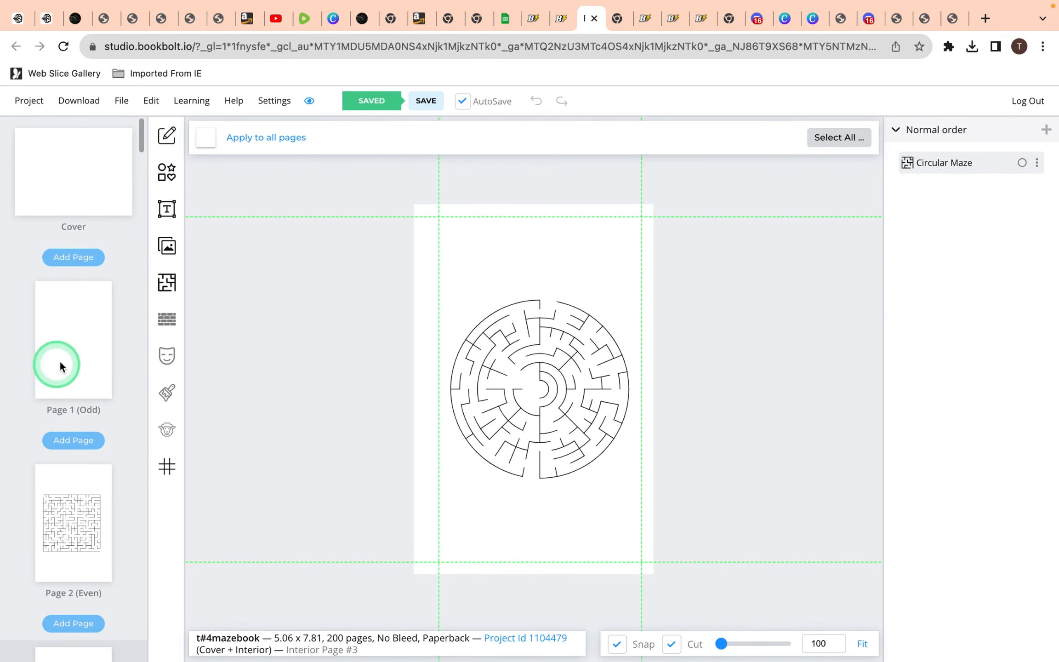
# - Add a bridge-style text to interior page 1 and place it near the page's upper margin
pyautogui.click(69, 348)
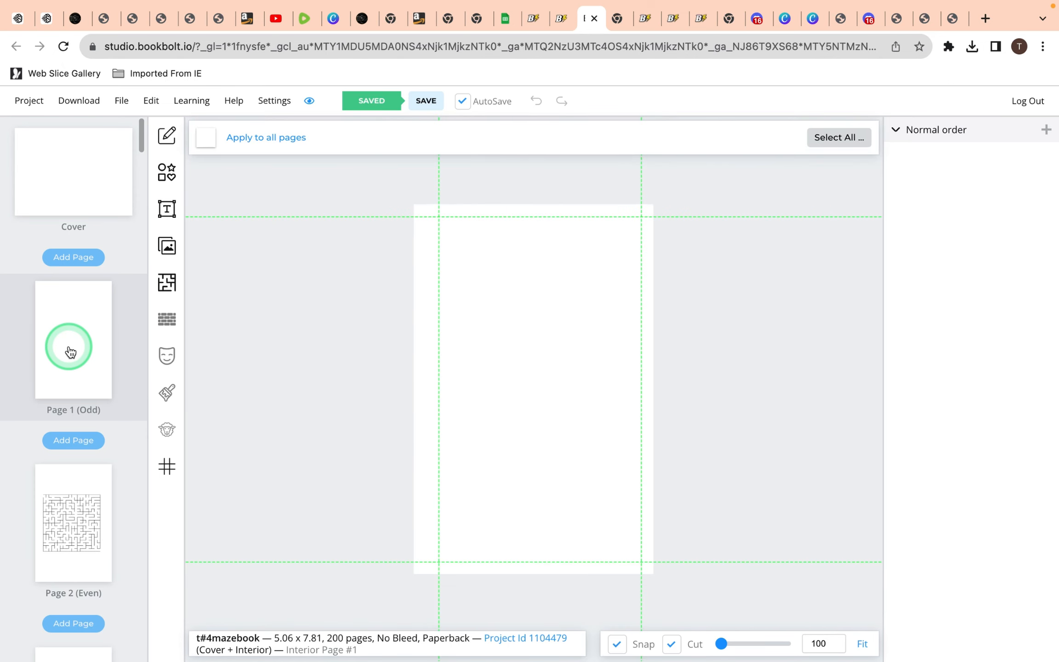
pyautogui.click(167, 209)
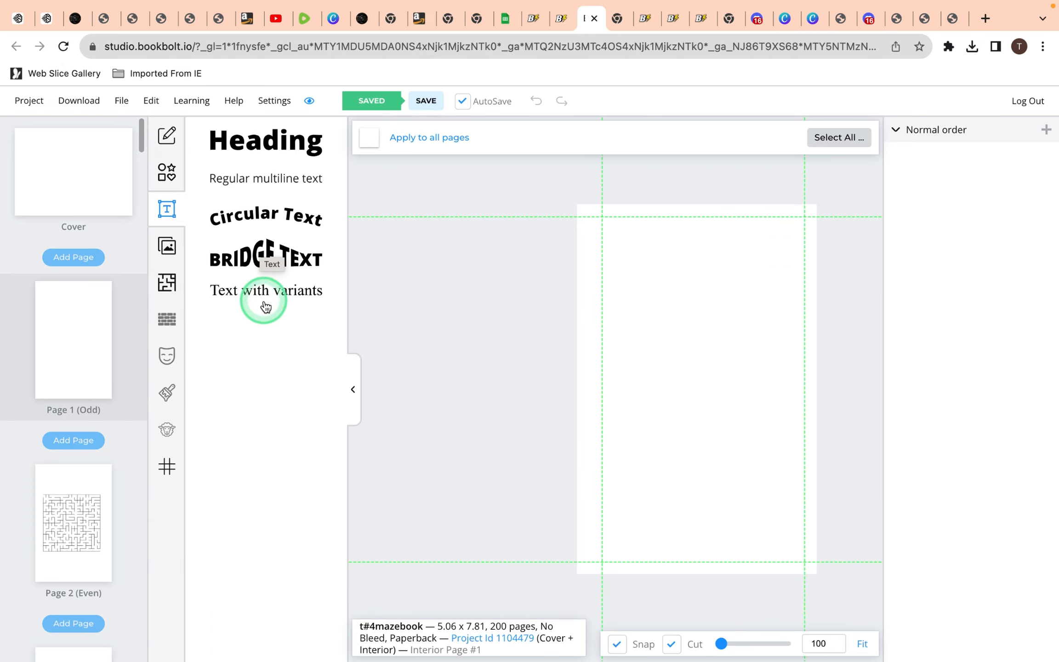
pyautogui.click(251, 263)
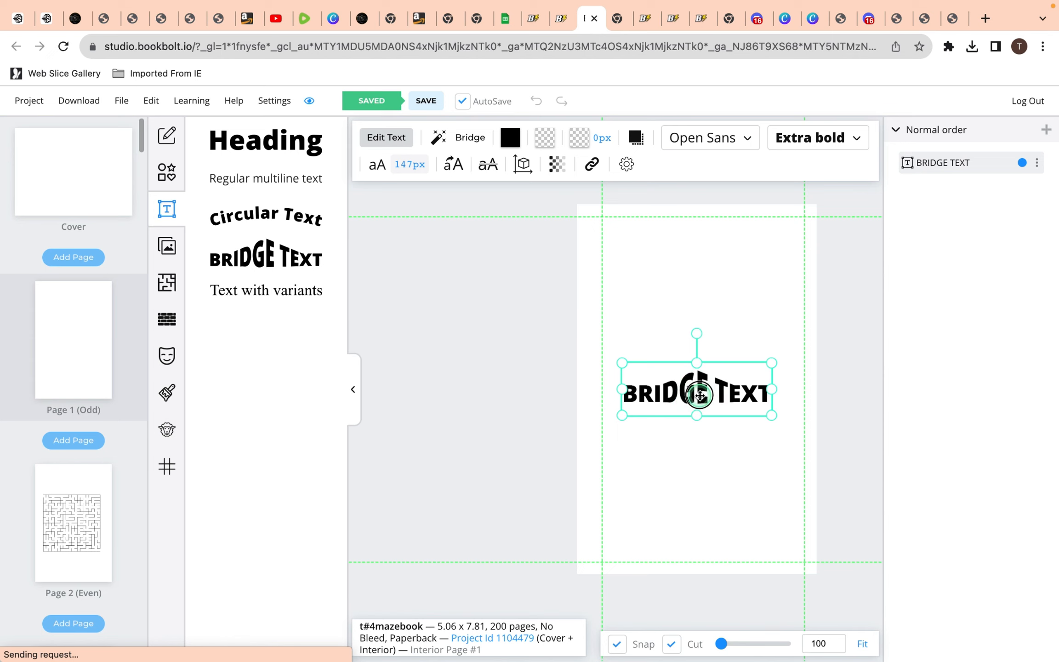
pyautogui.moveTo(705, 355); pyautogui.dragTo(703, 259)
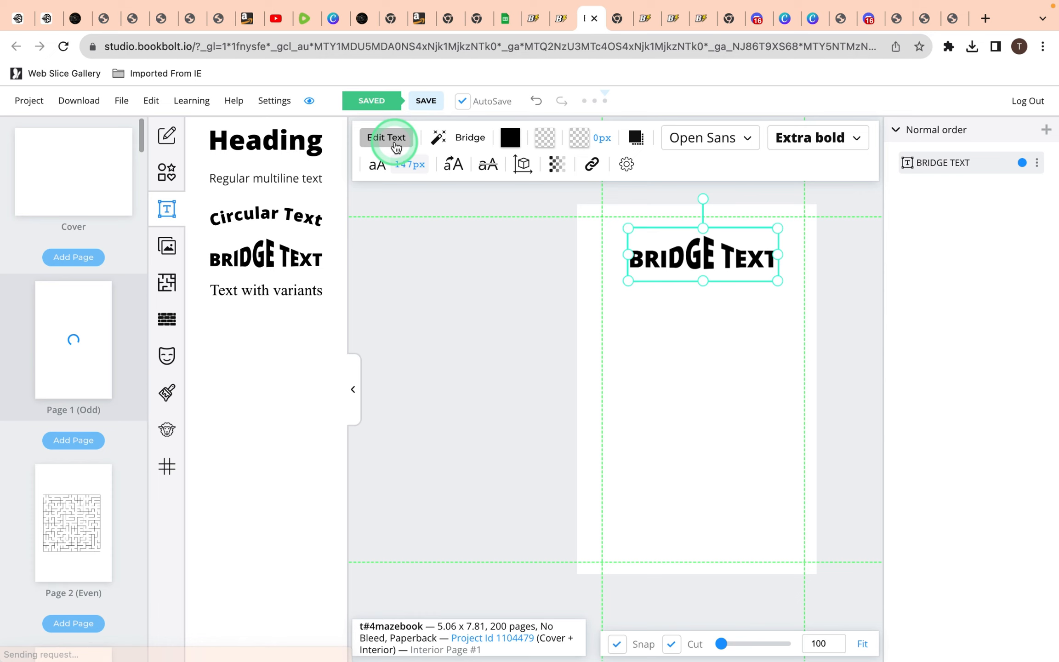
# - Clear the placeholder wording of the bridge text on page 1
pyautogui.click(398, 146)
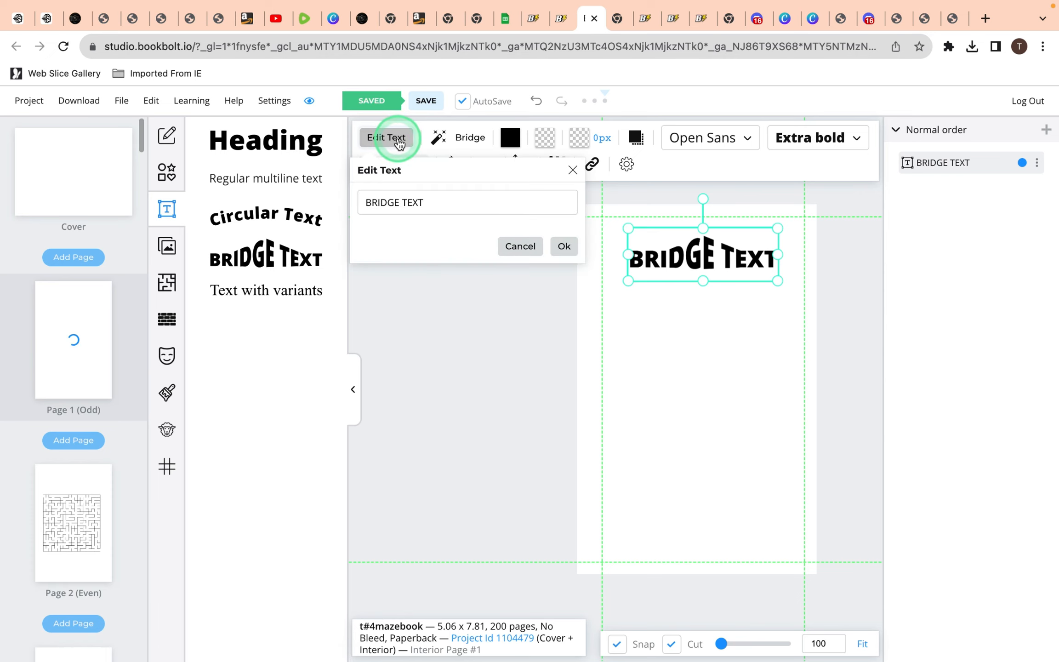
pyautogui.click(431, 209)
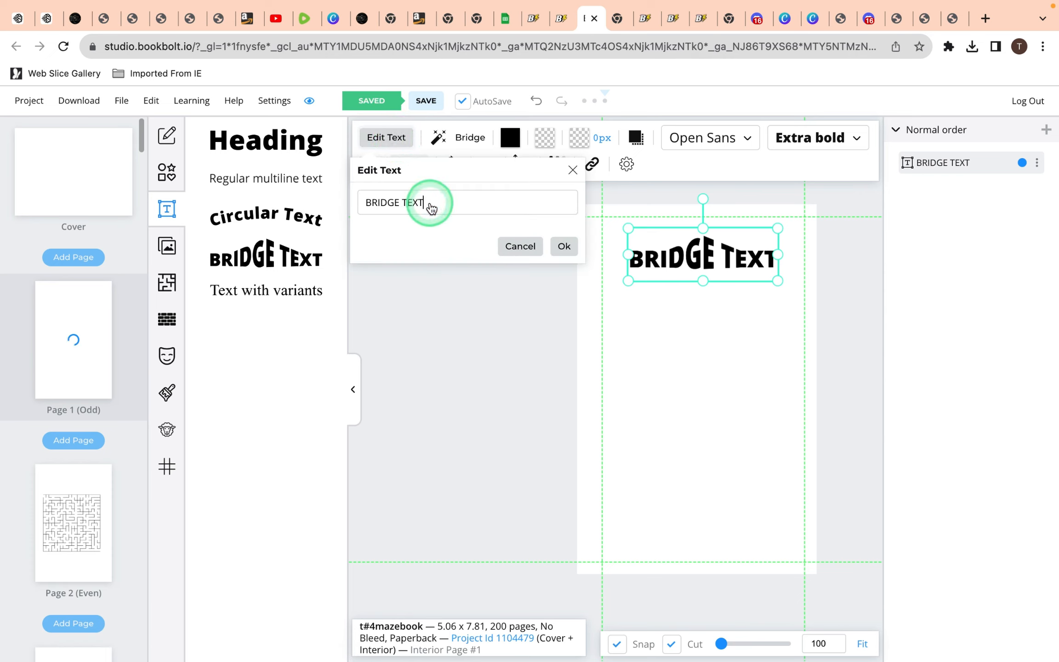
pyautogui.press('BackSpace')
pyautogui.press('BackSpace')
pyautogui.press('BackSpace')
pyautogui.press('BackSpace')
pyautogui.press('BackSpace')
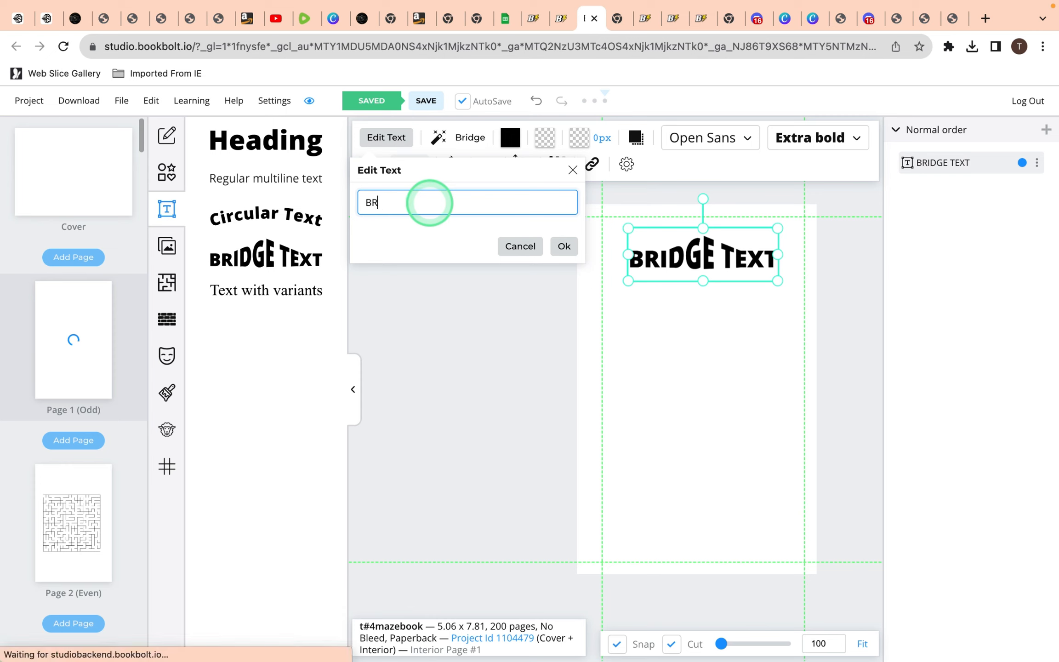
# - Browse the free fonts for the bridge text and mark Alice as a liked font
pyautogui.click(747, 140)
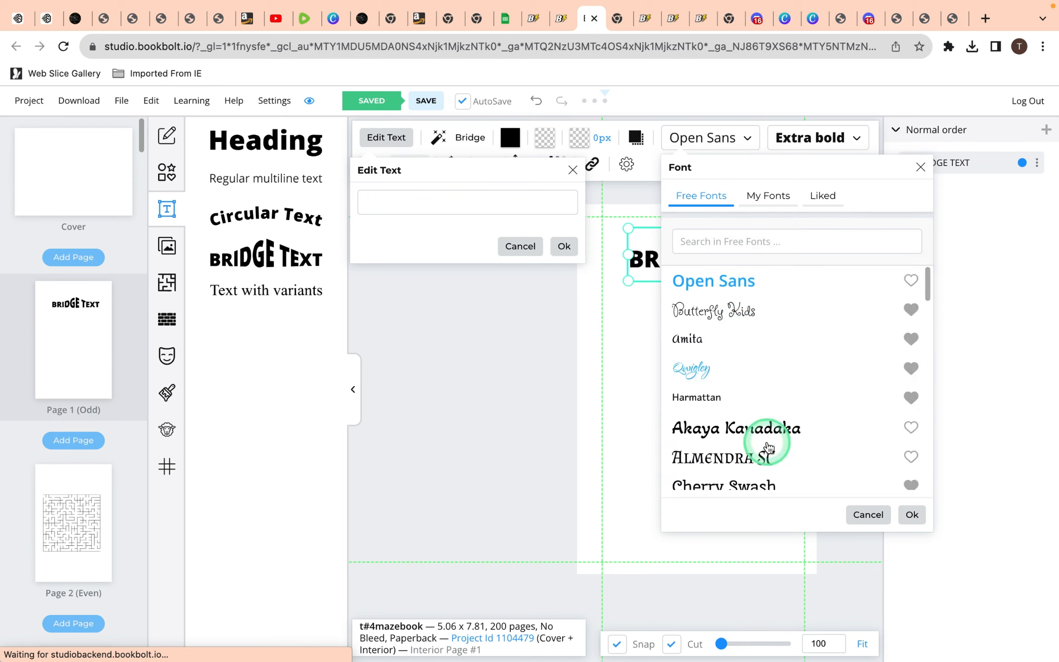
pyautogui.click(755, 433)
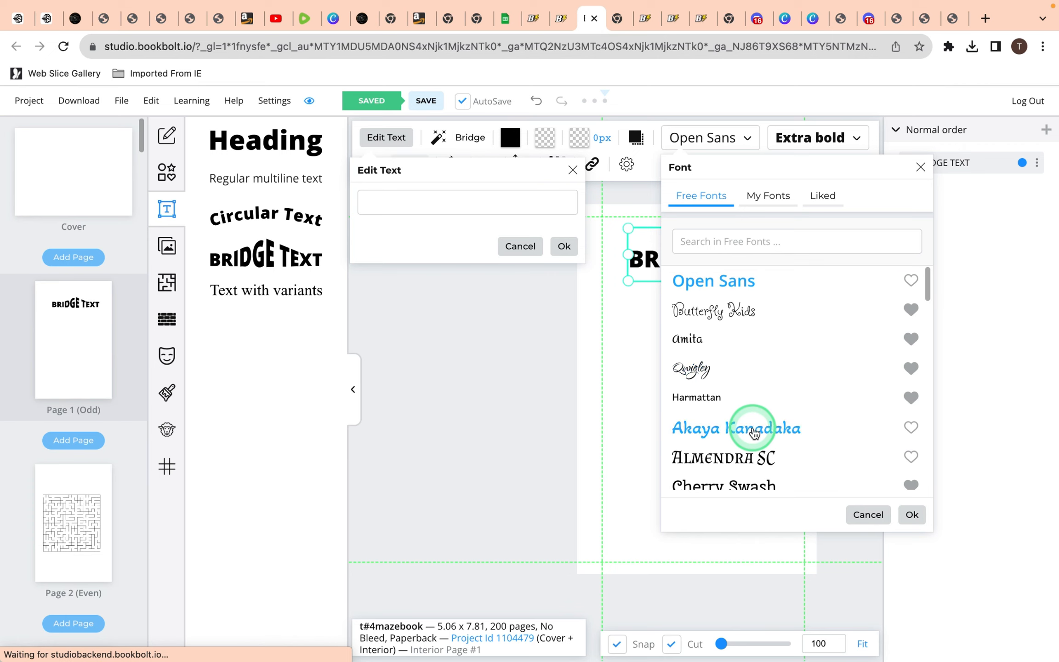
pyautogui.scroll(-10, 754, 434)
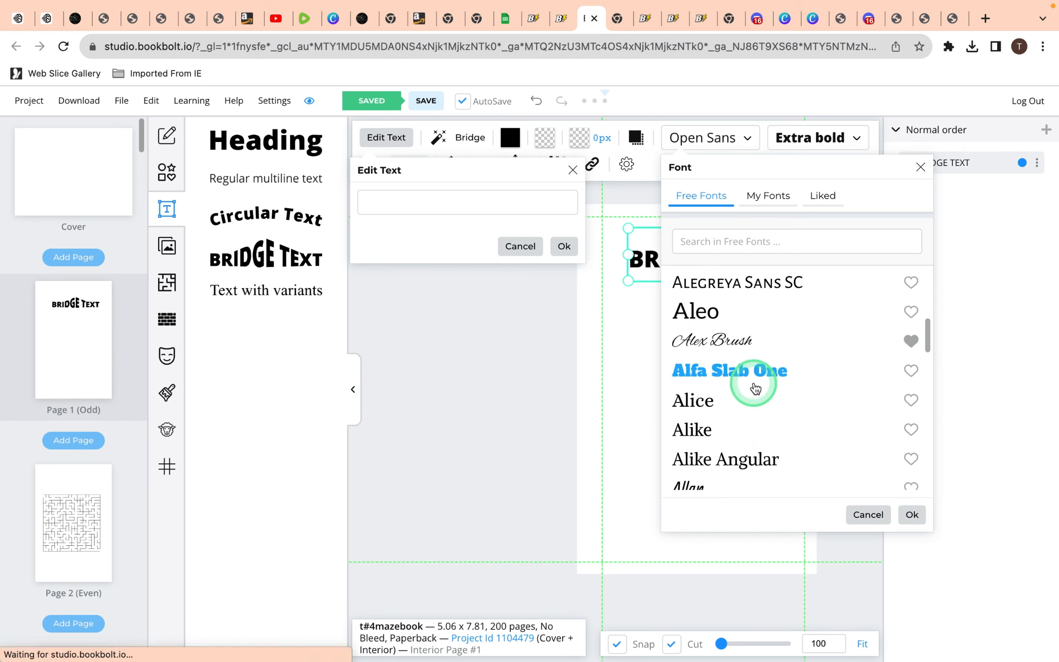
pyautogui.scroll(-2, 915, 409)
pyautogui.click(911, 392)
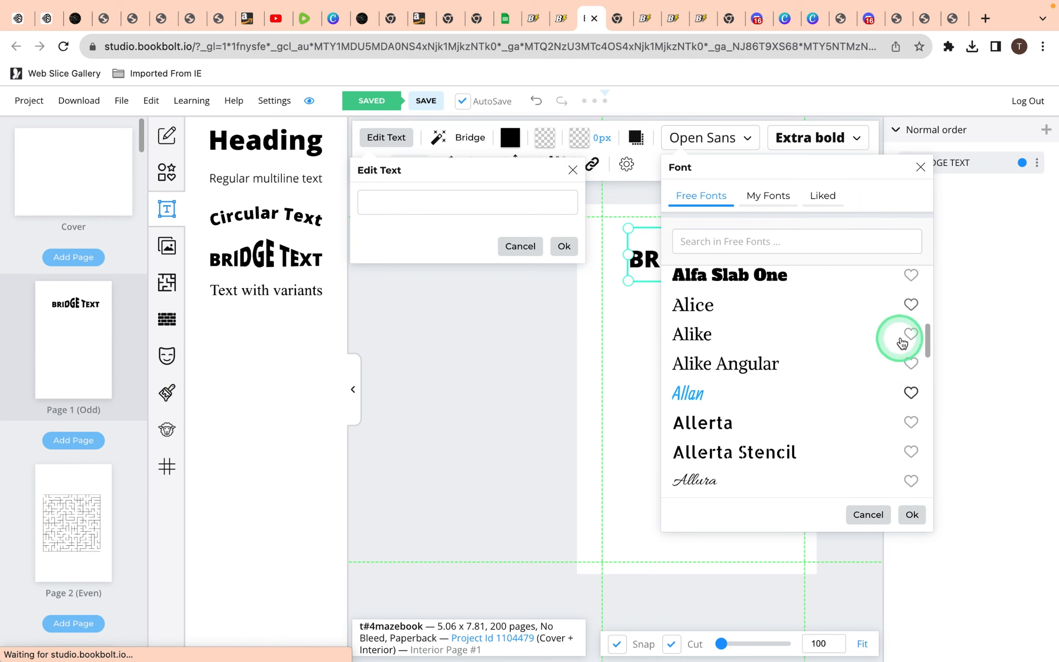
pyautogui.click(914, 308)
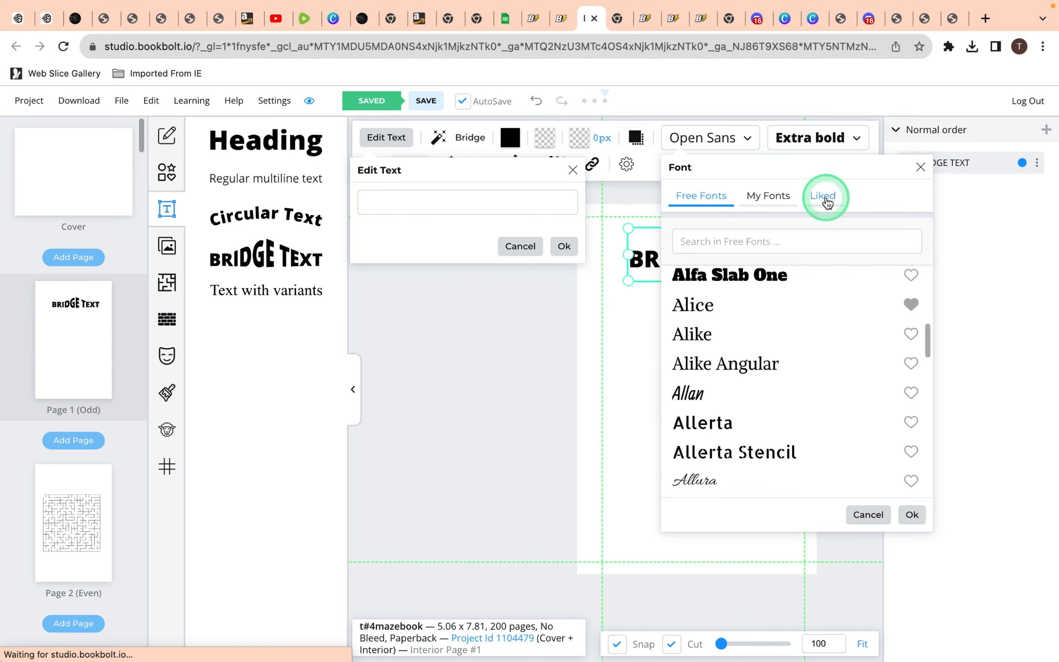
# - Look through the liked fonts available for the bridge text
pyautogui.click(824, 196)
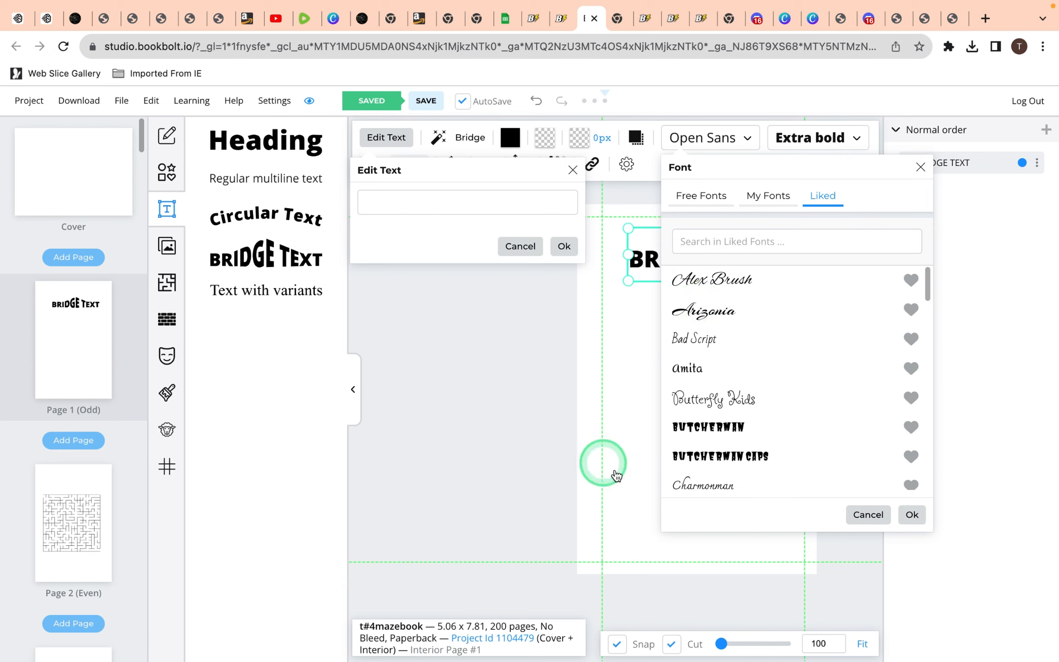
pyautogui.scroll(-7, 791, 371)
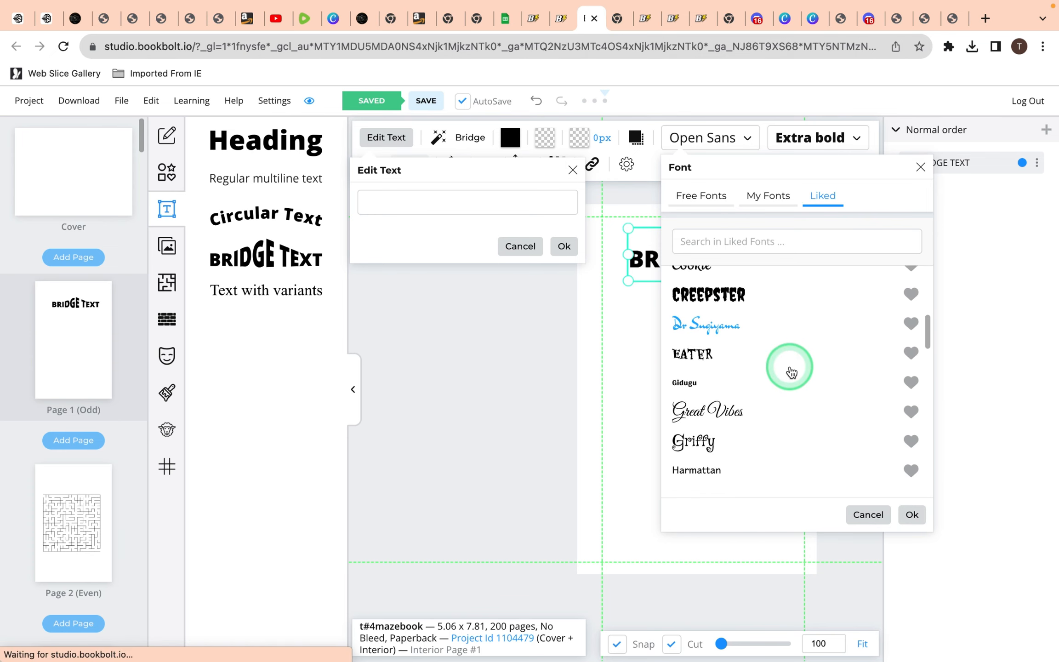
pyautogui.scroll(1, 791, 372)
pyautogui.scroll(6, 791, 372)
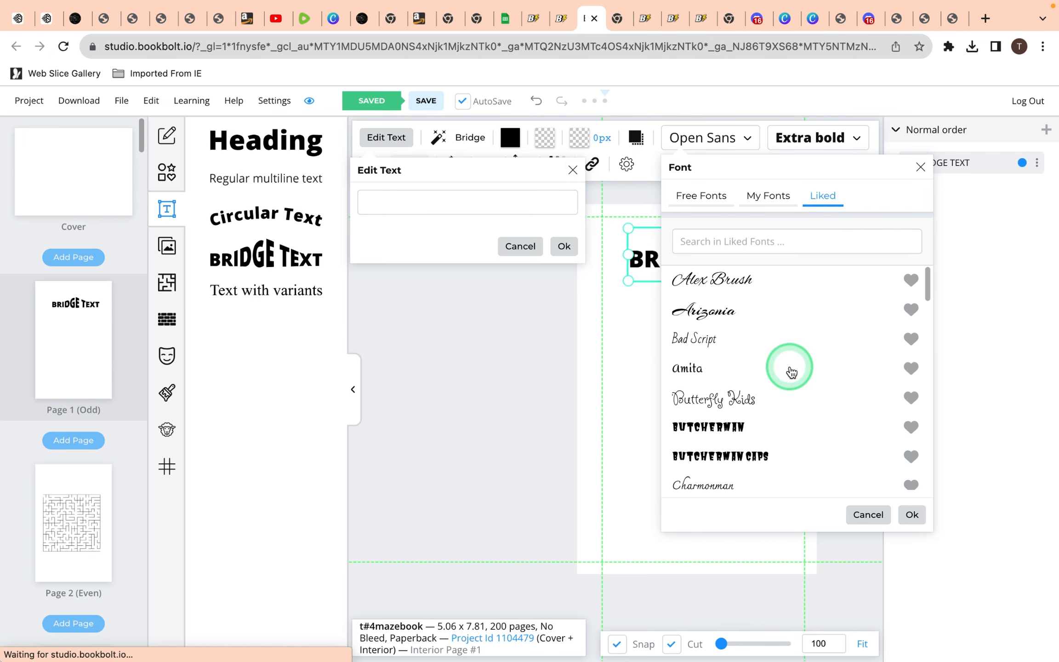
pyautogui.scroll(-15, 791, 371)
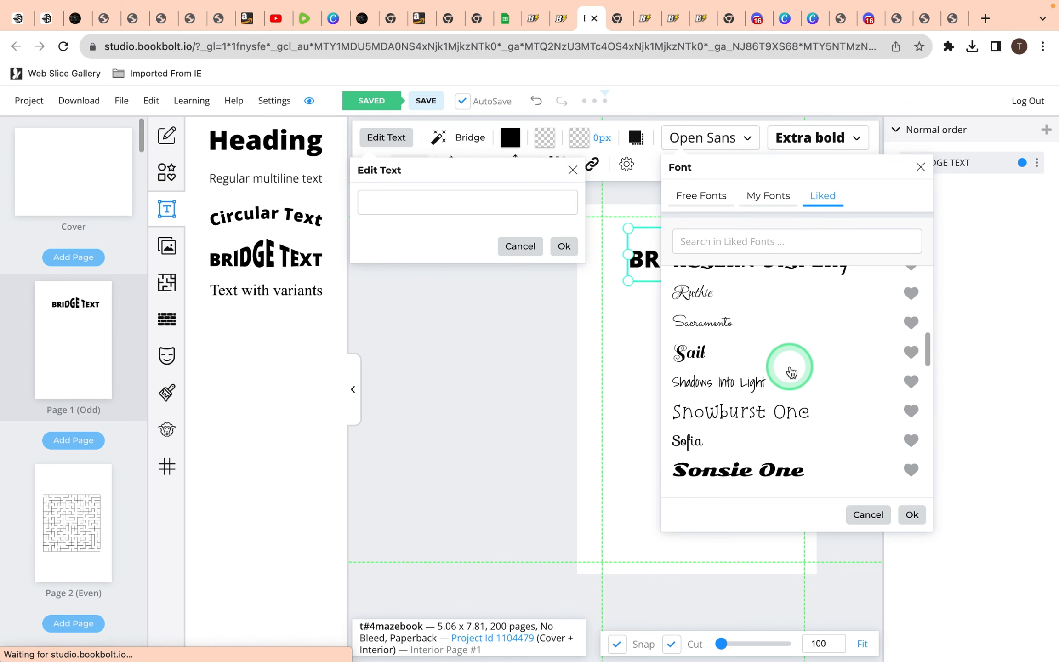
pyautogui.scroll(-15, 791, 372)
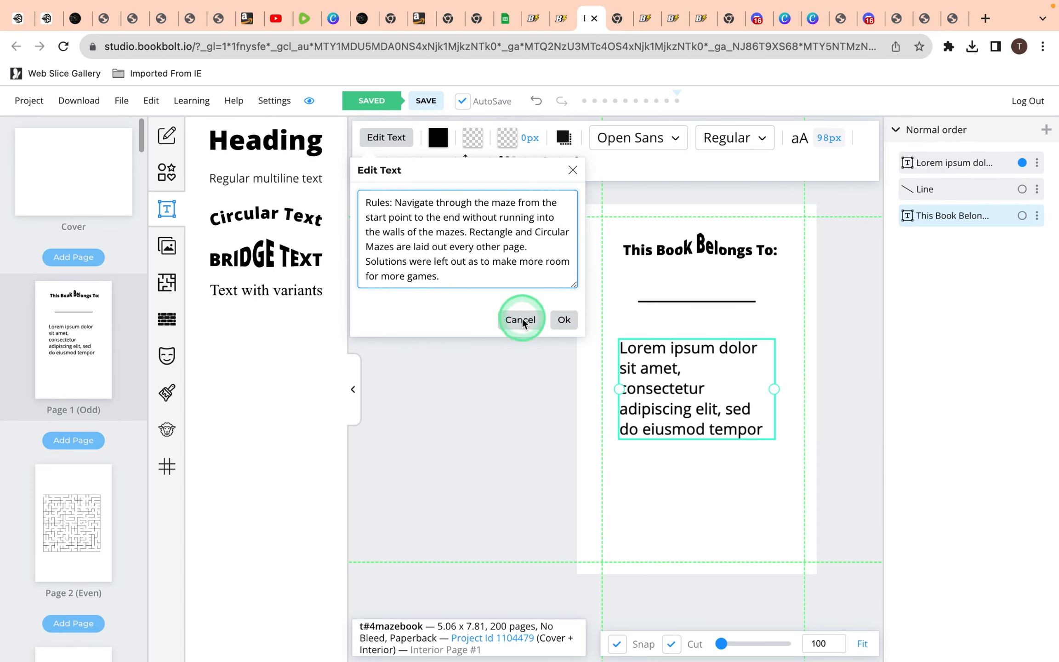
# - Replace the placeholder paragraph on page 1 with the maze rules text and set its font size to 72 px
pyautogui.click(562, 321)
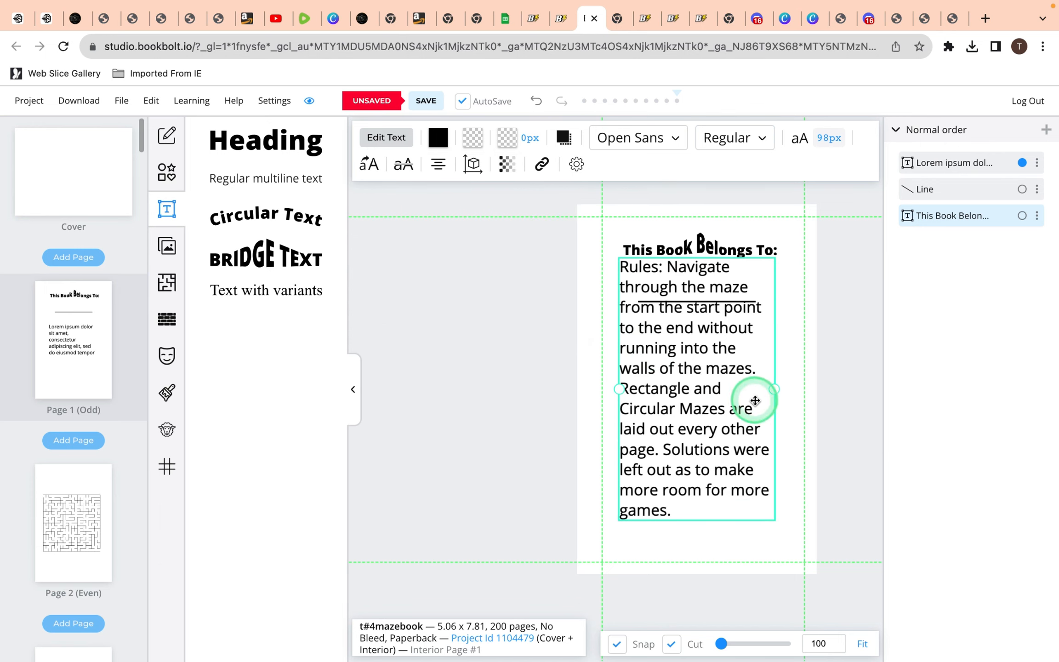
pyautogui.click(824, 139)
pyautogui.click(805, 249)
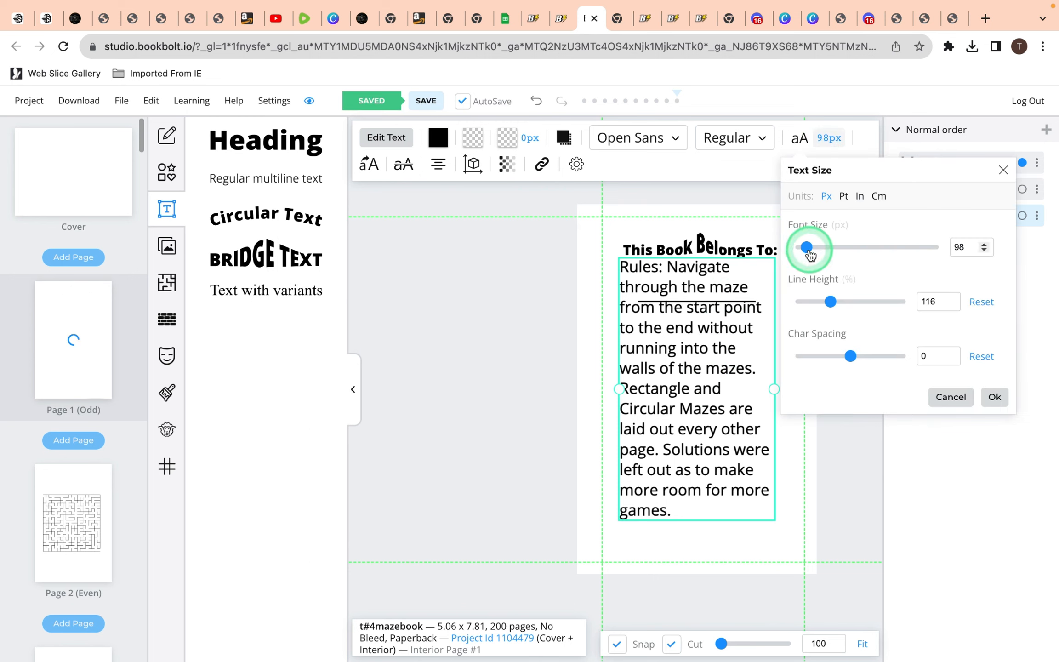
pyautogui.moveTo(804, 250); pyautogui.dragTo(803, 248)
# - Position the rules paragraph beneath the name line on page 1, deselect it and save the project
pyautogui.click(717, 288)
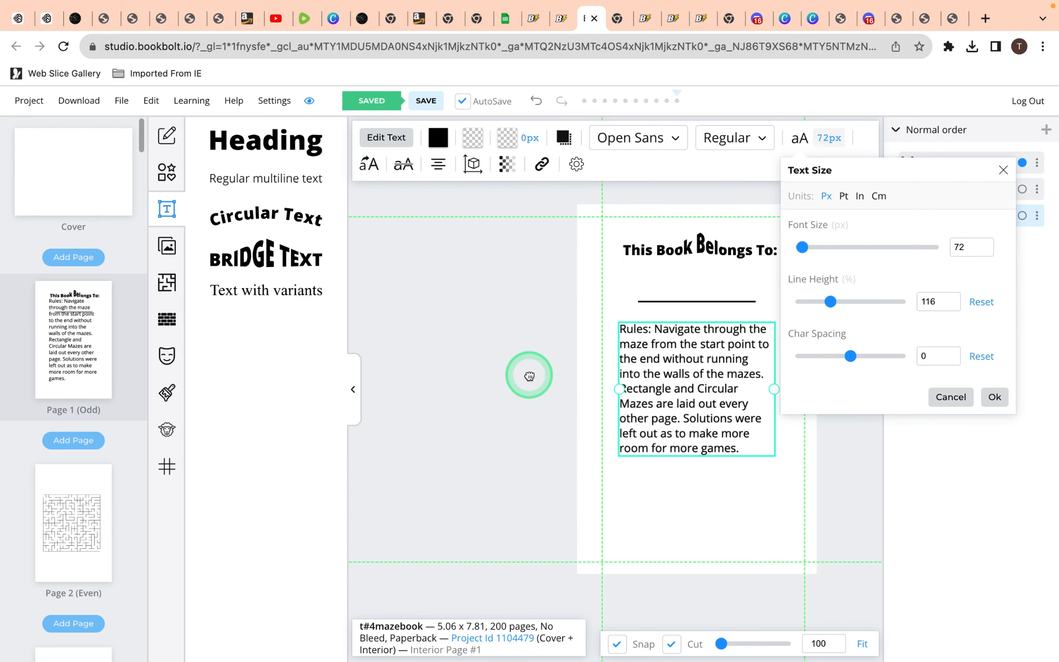
pyautogui.click(501, 350)
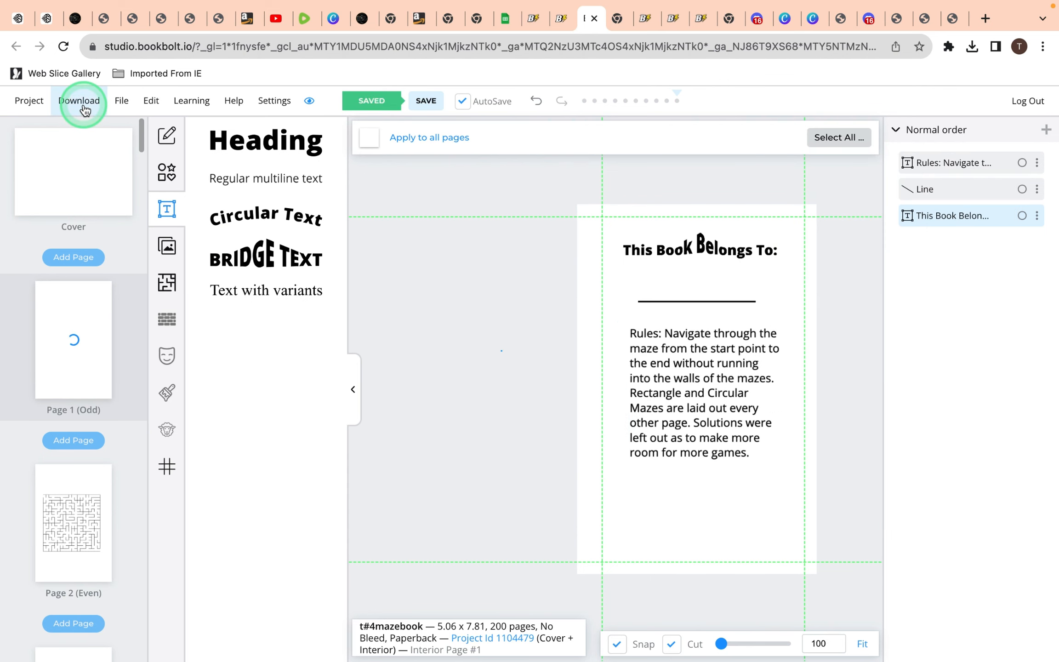
pyautogui.click(430, 103)
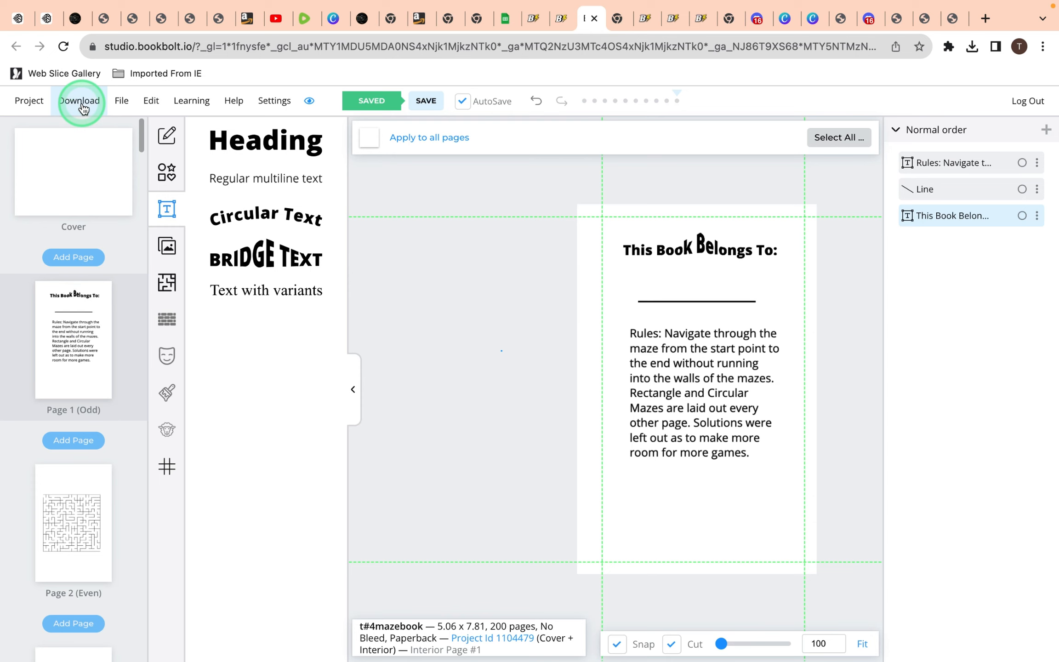
# - Download the current maze book project in CMYK for printed books
pyautogui.click(83, 108)
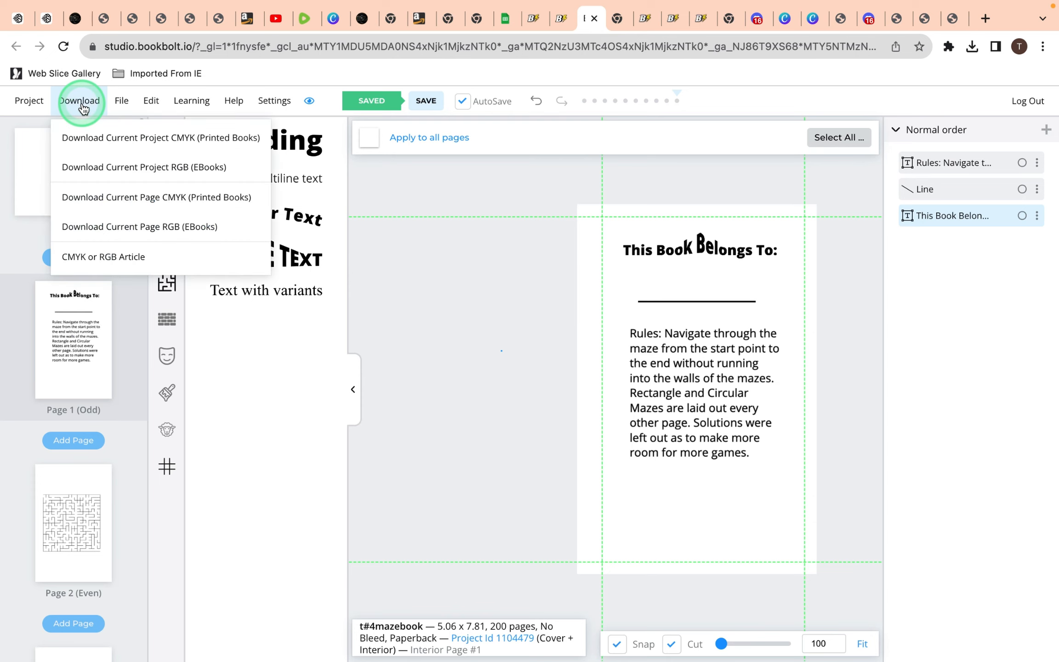
pyautogui.click(139, 145)
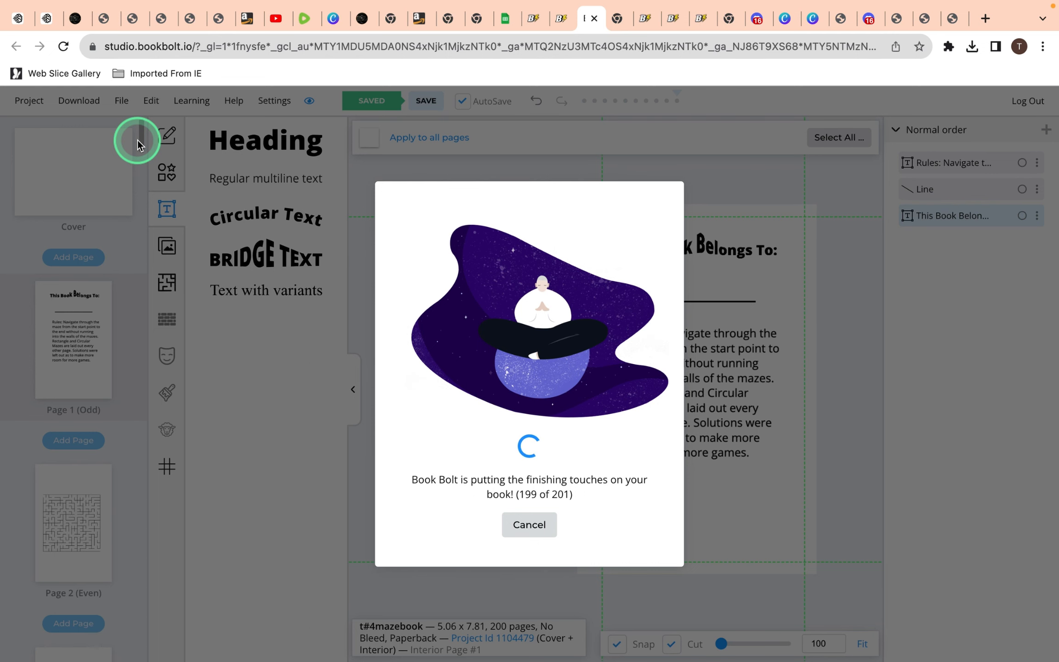
# - Switch to the Mazes cover design in Canva and delete the woman's portrait and the Mazes title text from the front cover
pyautogui.click(814, 20)
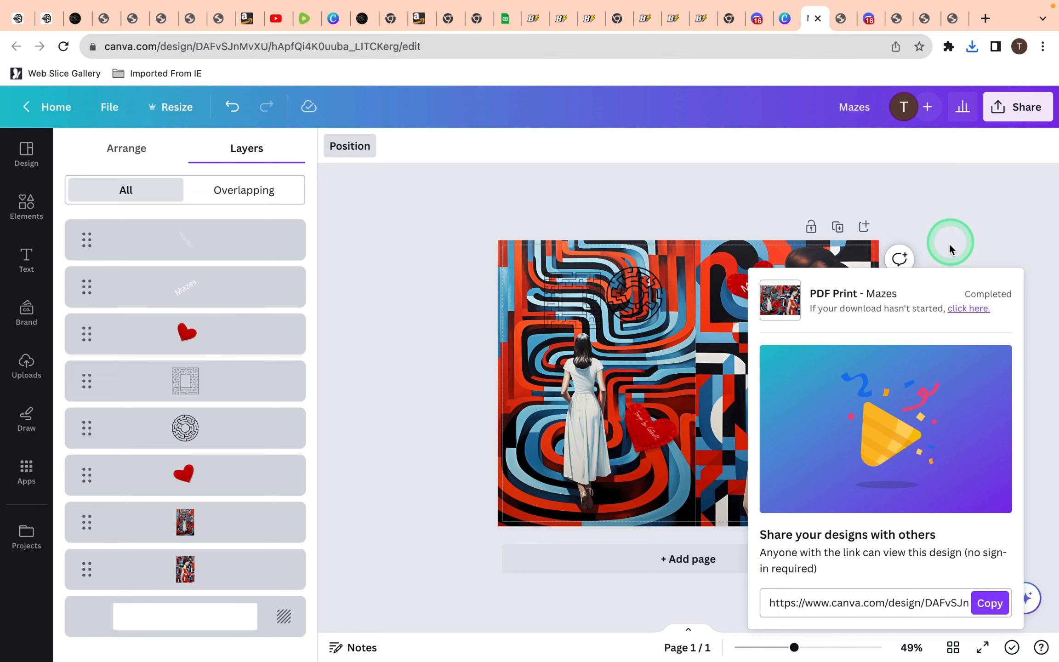
pyautogui.click(444, 465)
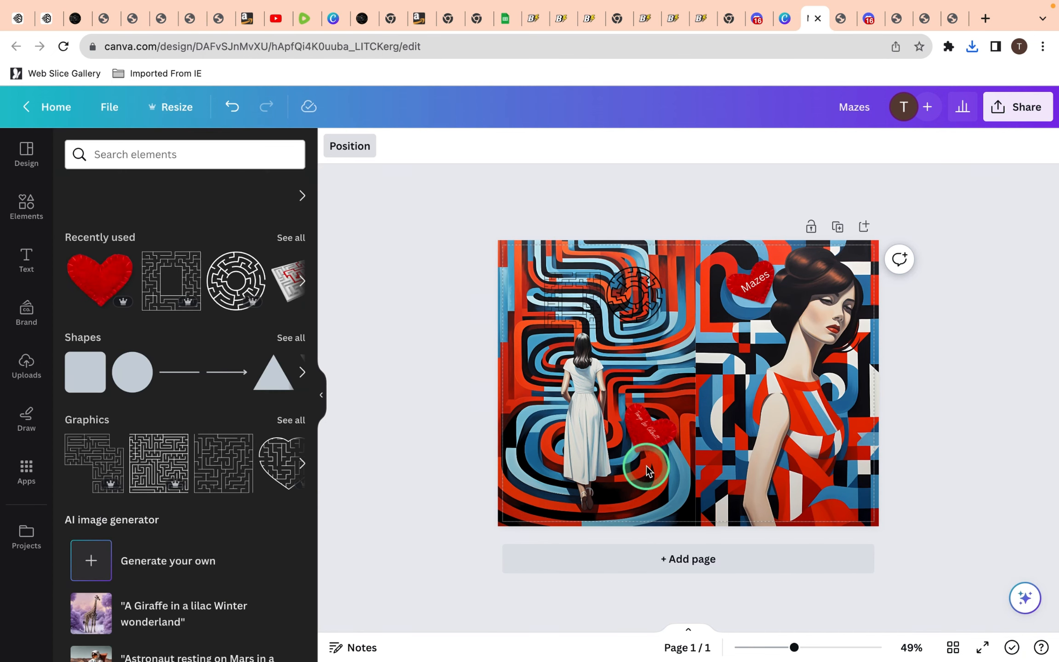
pyautogui.click(763, 442)
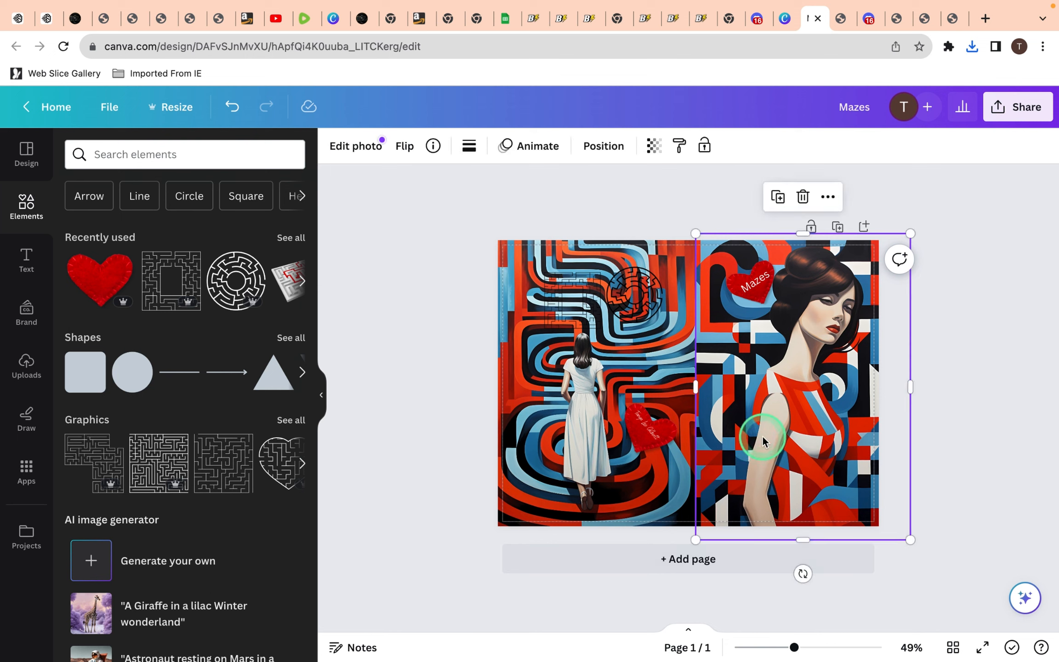
pyautogui.click(803, 198)
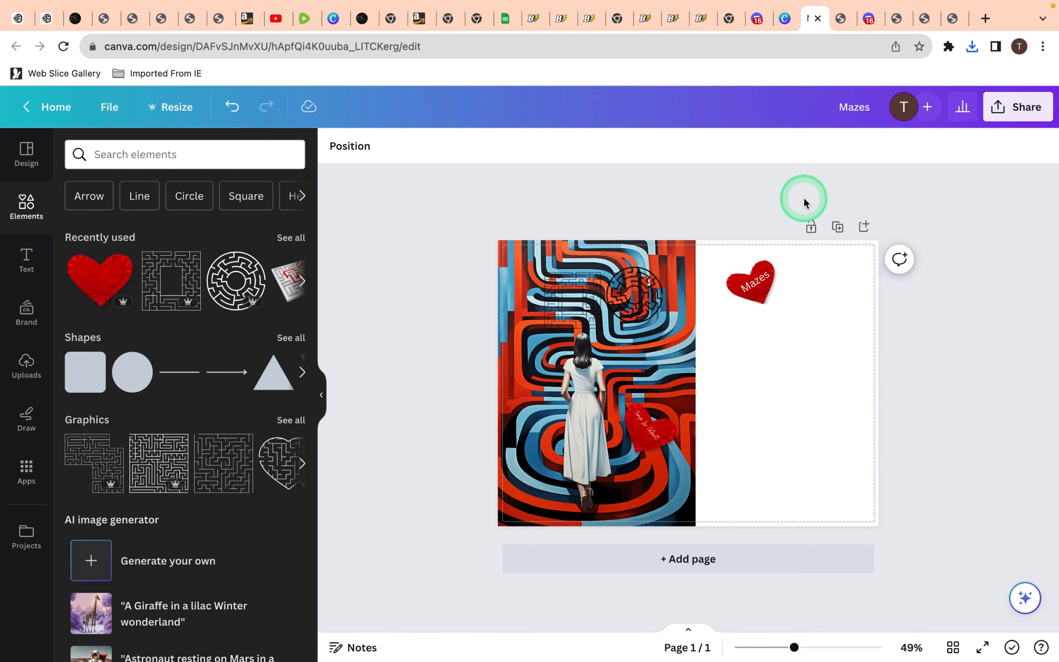
pyautogui.click(761, 286)
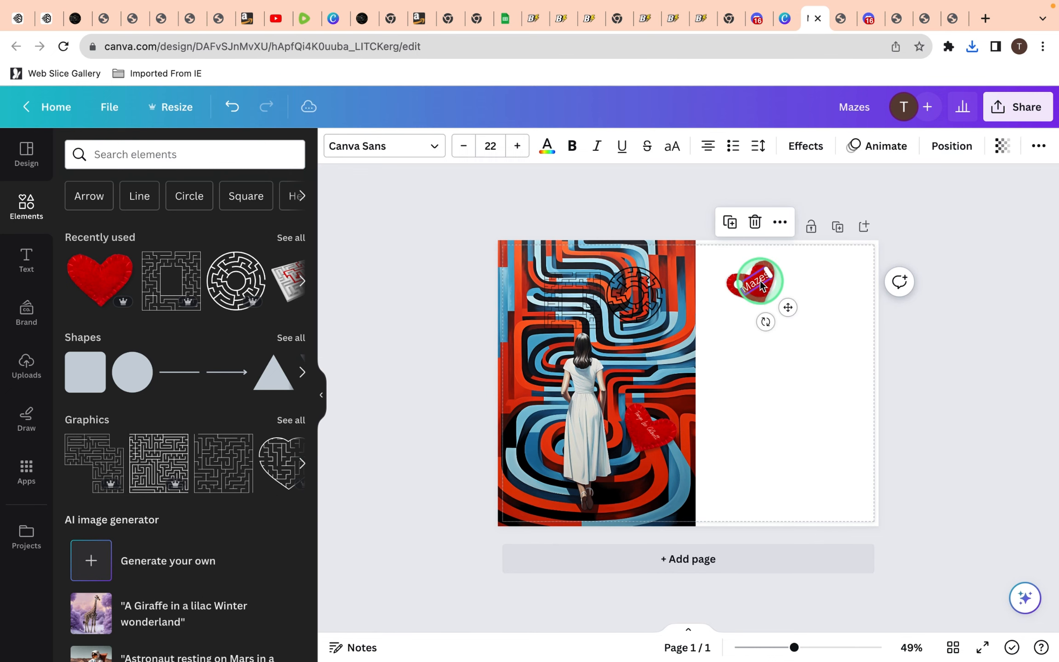
pyautogui.click(756, 223)
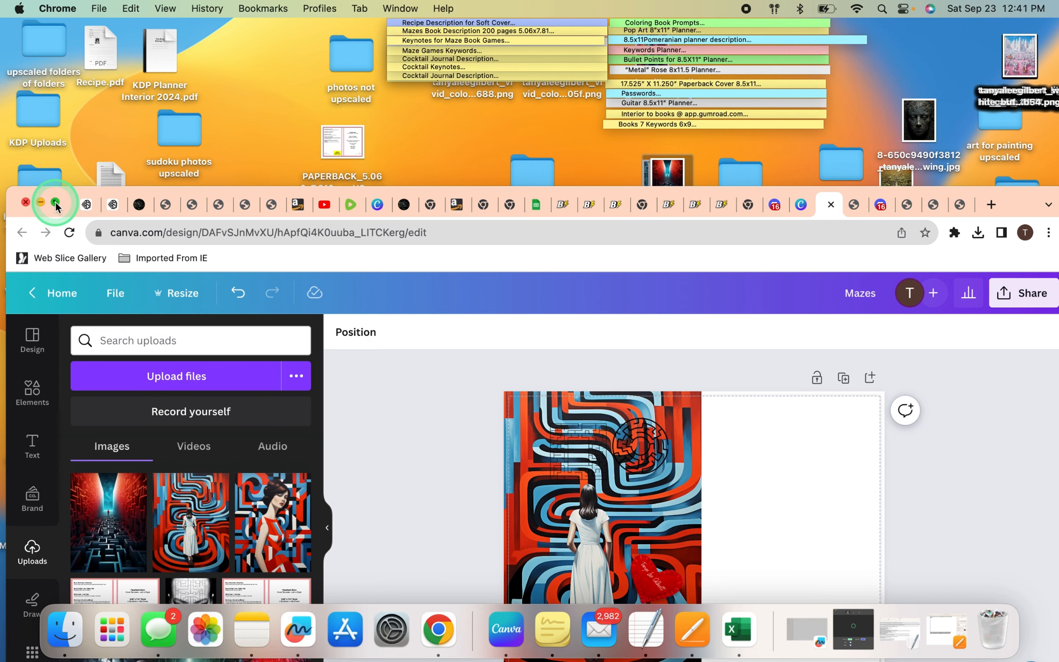
# - Return the browser to full screen, add the uploaded red maze corridor image to the cover and reposition it
pyautogui.click(56, 202)
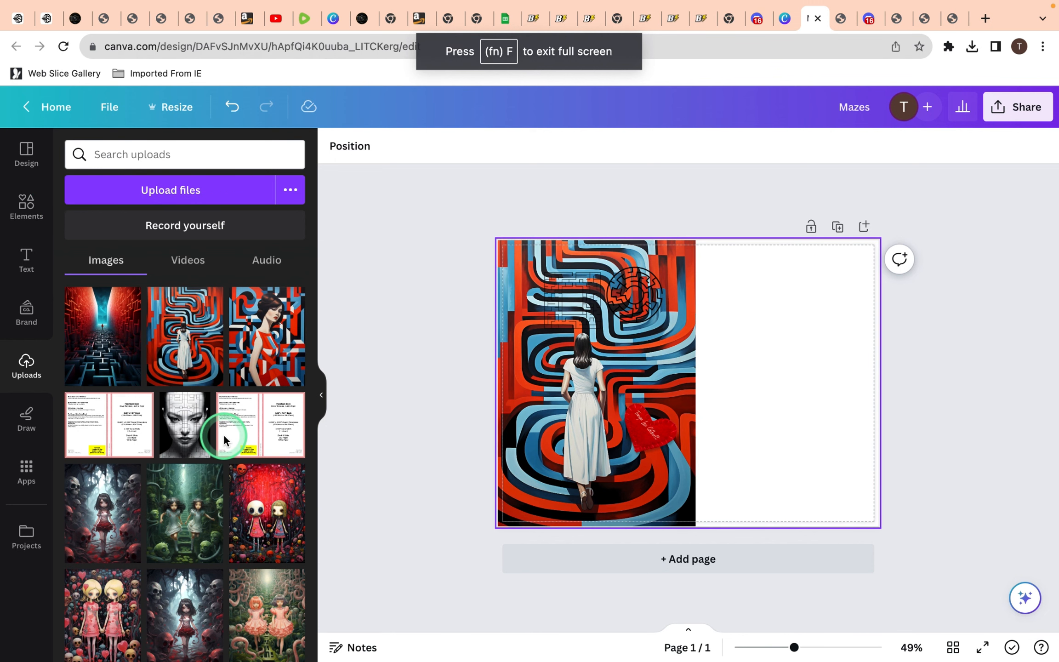
pyautogui.click(89, 339)
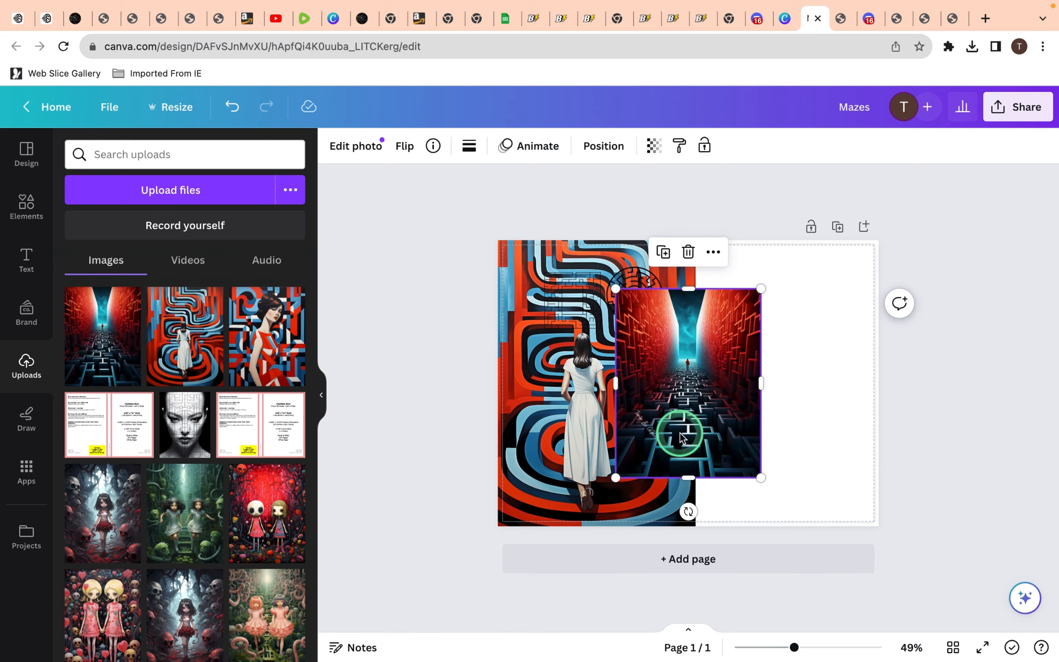
pyautogui.click(752, 361)
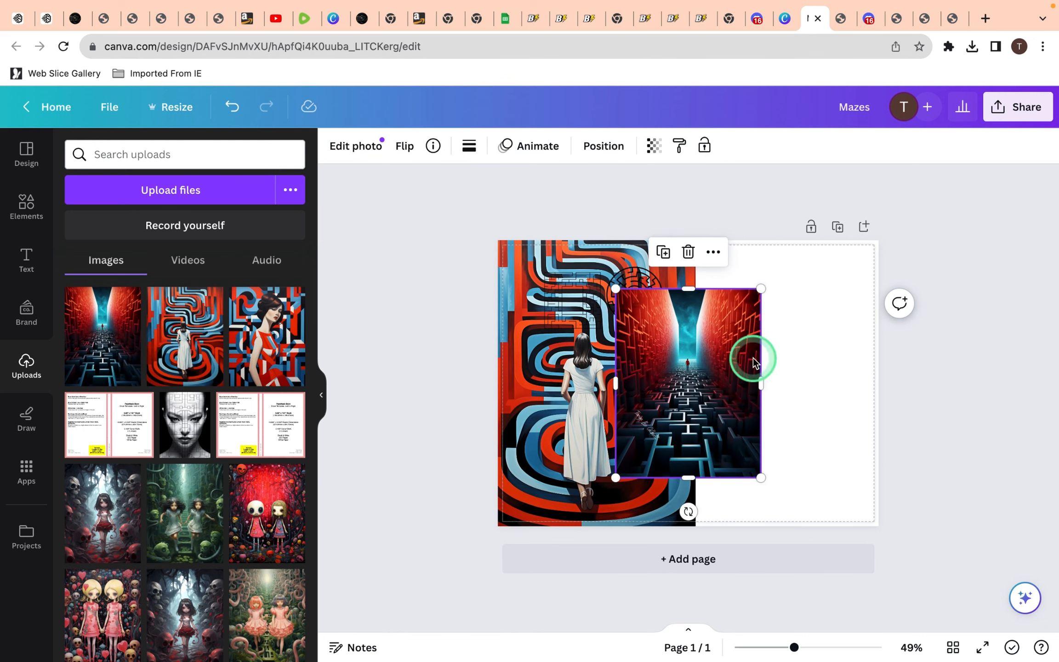
pyautogui.moveTo(752, 360); pyautogui.dragTo(735, 286)
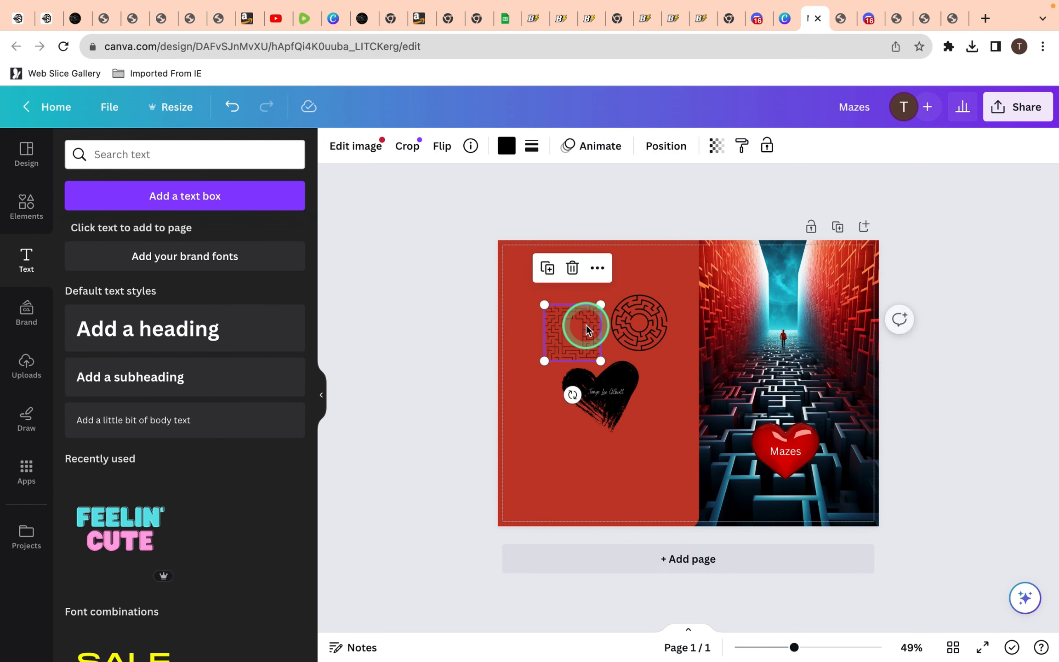
# - Move the rectangular maze graphic level with the circular maze on the back cover and deselect it
pyautogui.moveTo(587, 329); pyautogui.dragTo(590, 321)
pyautogui.click(450, 325)
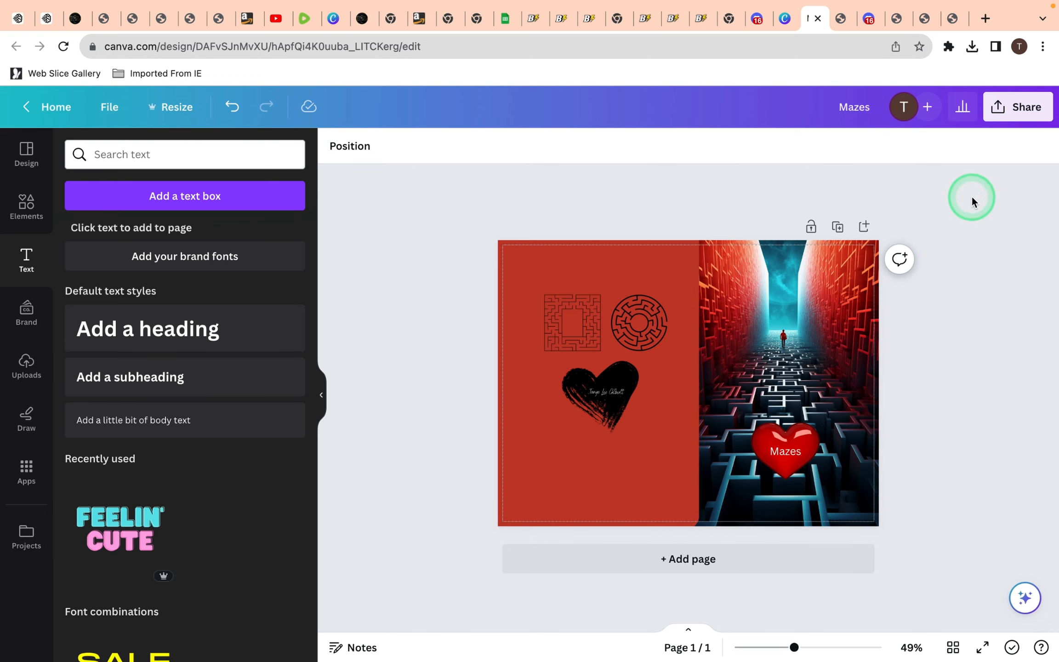
# - Download the cover design as a flattened PDF Print file with the RGB color profile
pyautogui.click(1019, 109)
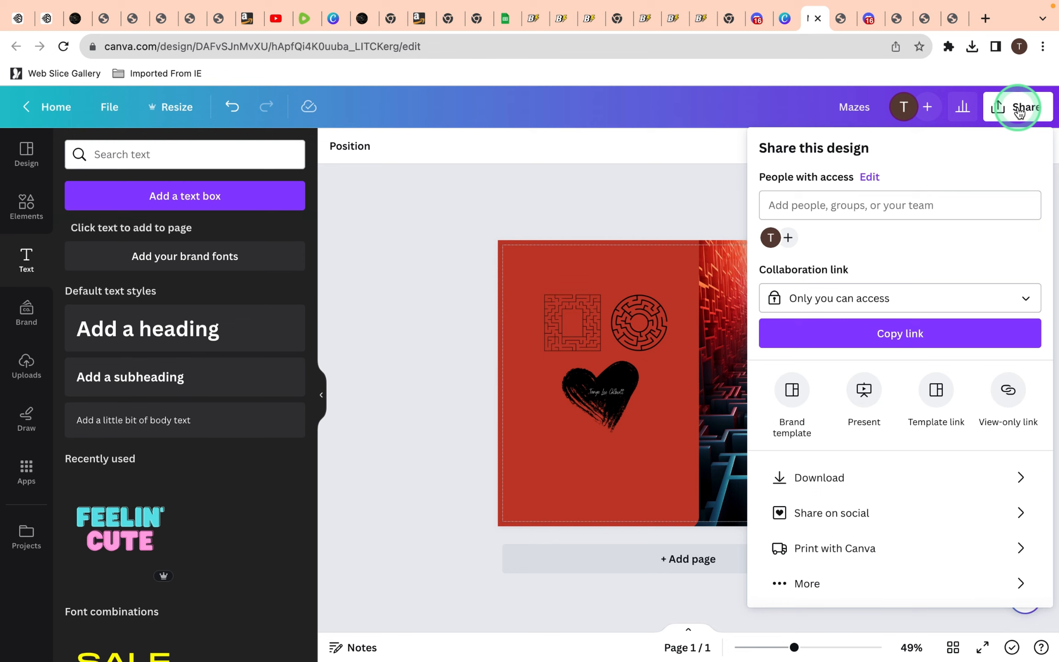
pyautogui.click(849, 479)
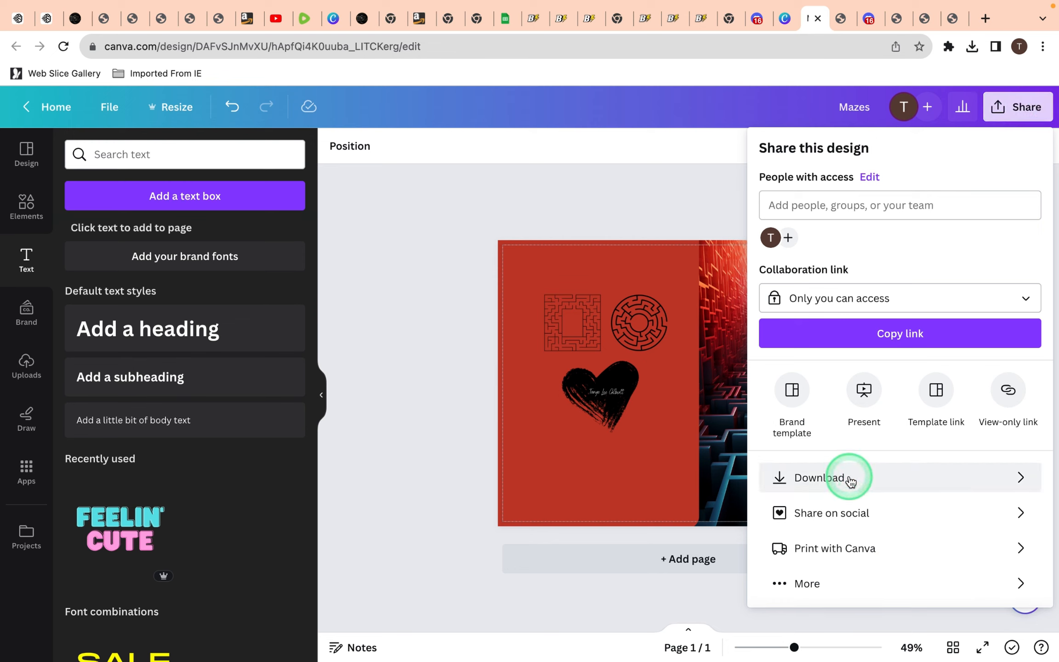
pyautogui.click(850, 479)
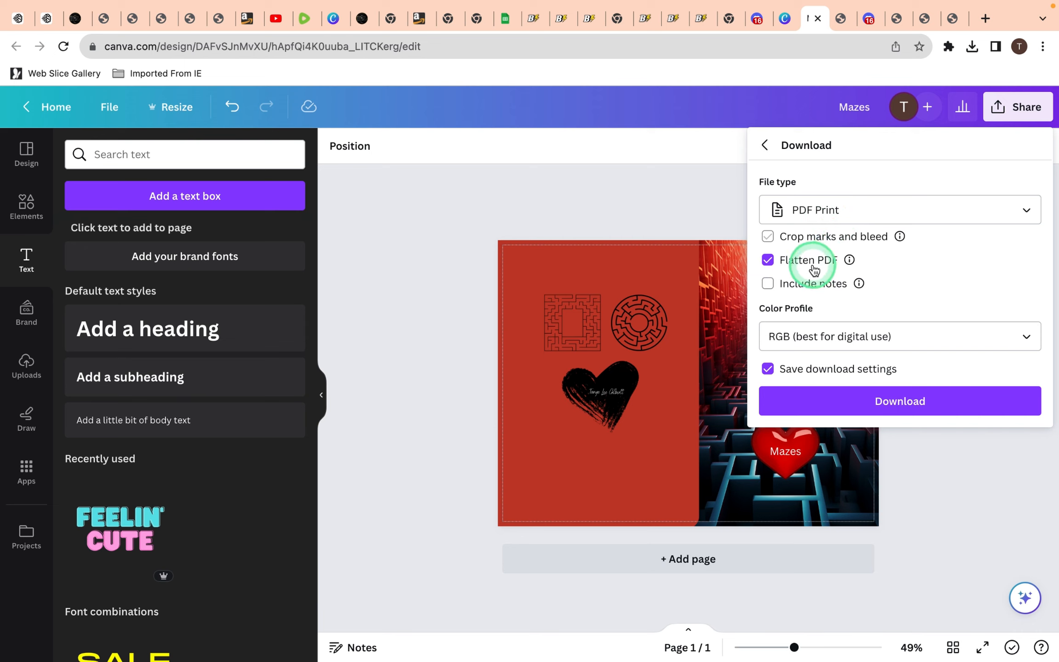
pyautogui.click(909, 407)
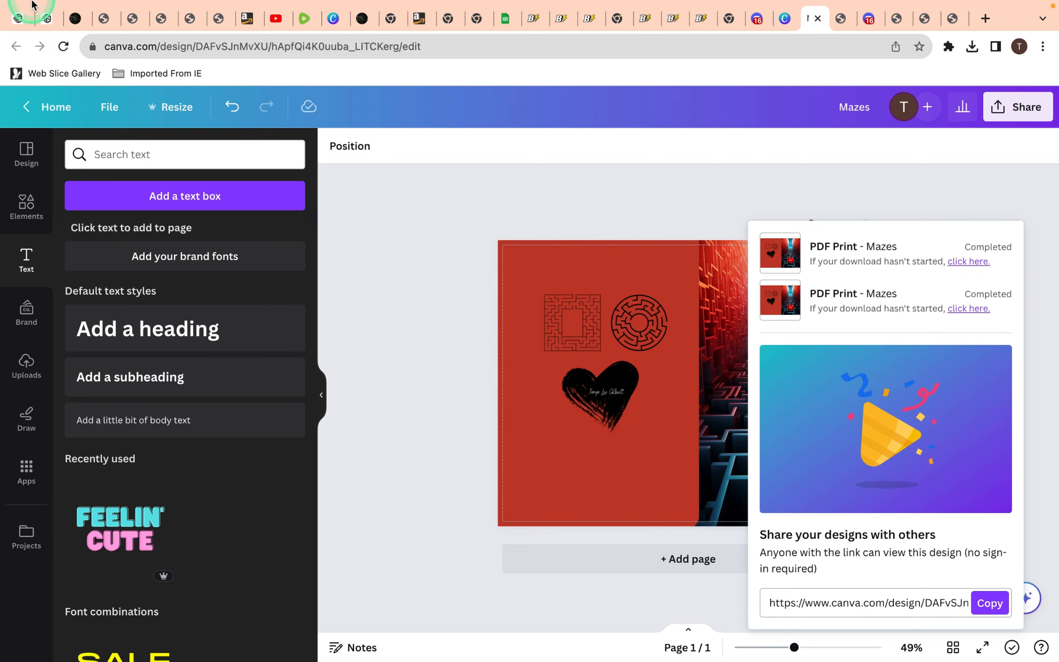
# - Take the browser out of full screen and minimize it to reach the desktop
pyautogui.moveTo(37, 5)
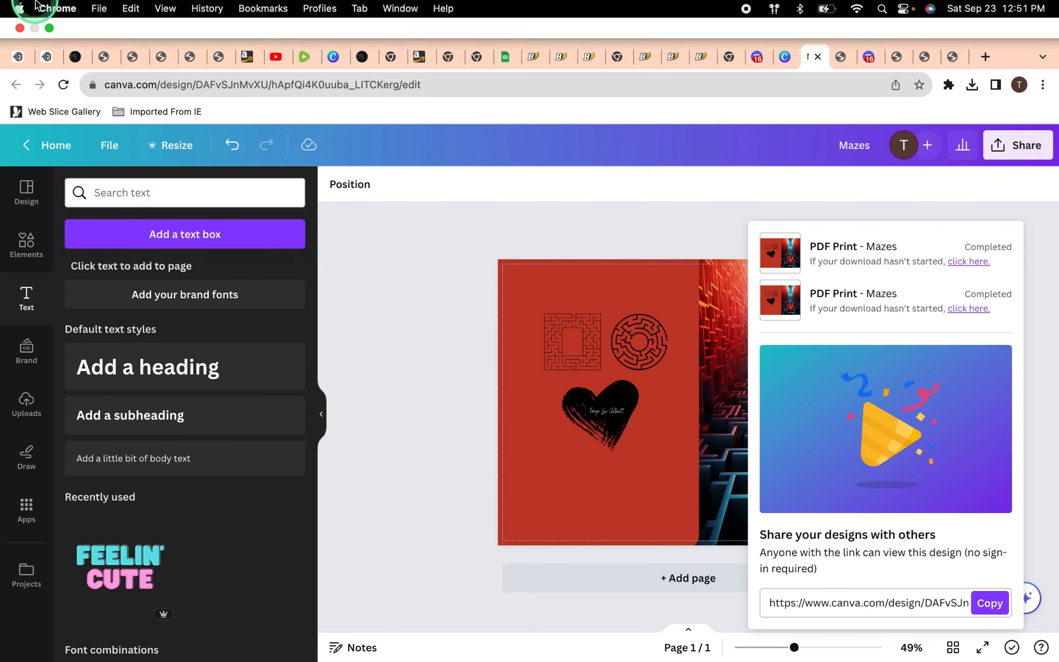
pyautogui.click(48, 28)
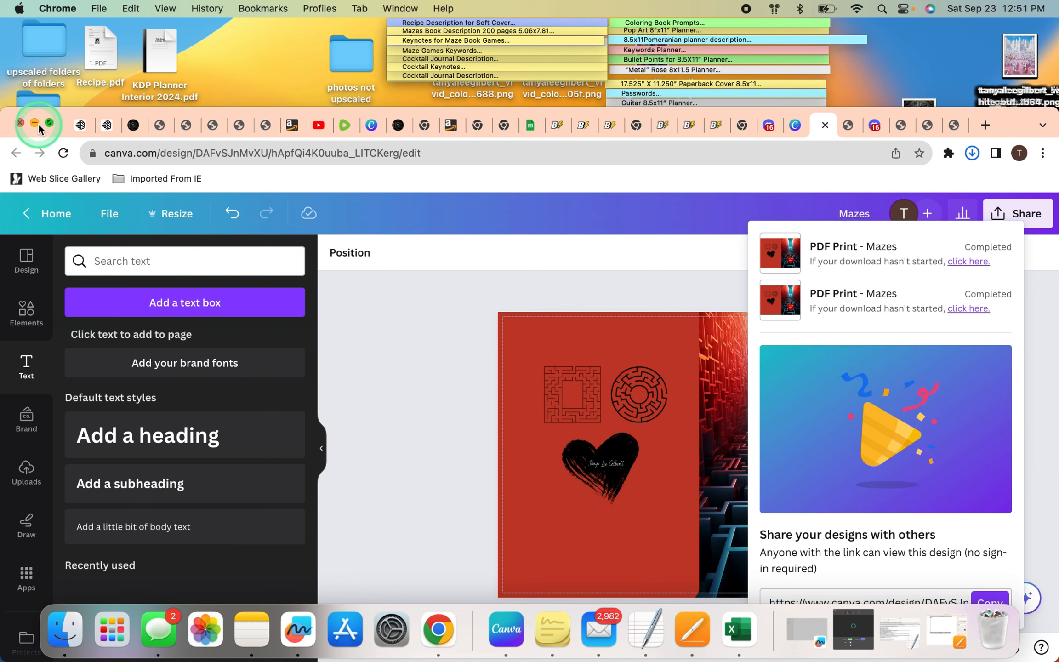
pyautogui.click(37, 124)
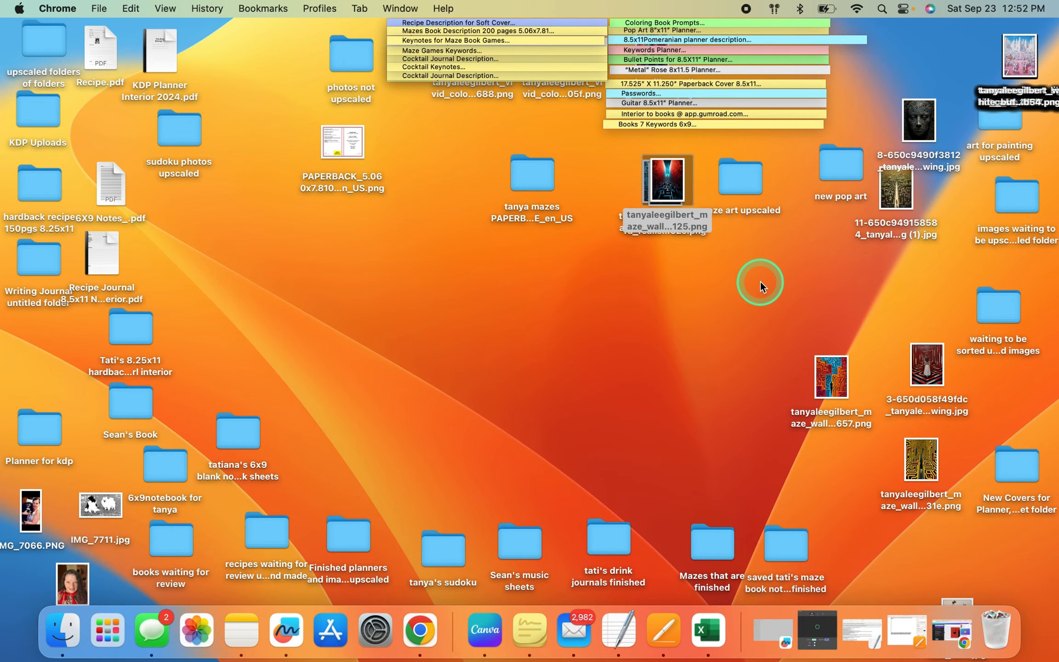
# - Search the computer for the Downloads folder and open it
pyautogui.click(811, 271)
pyautogui.press('super+space')
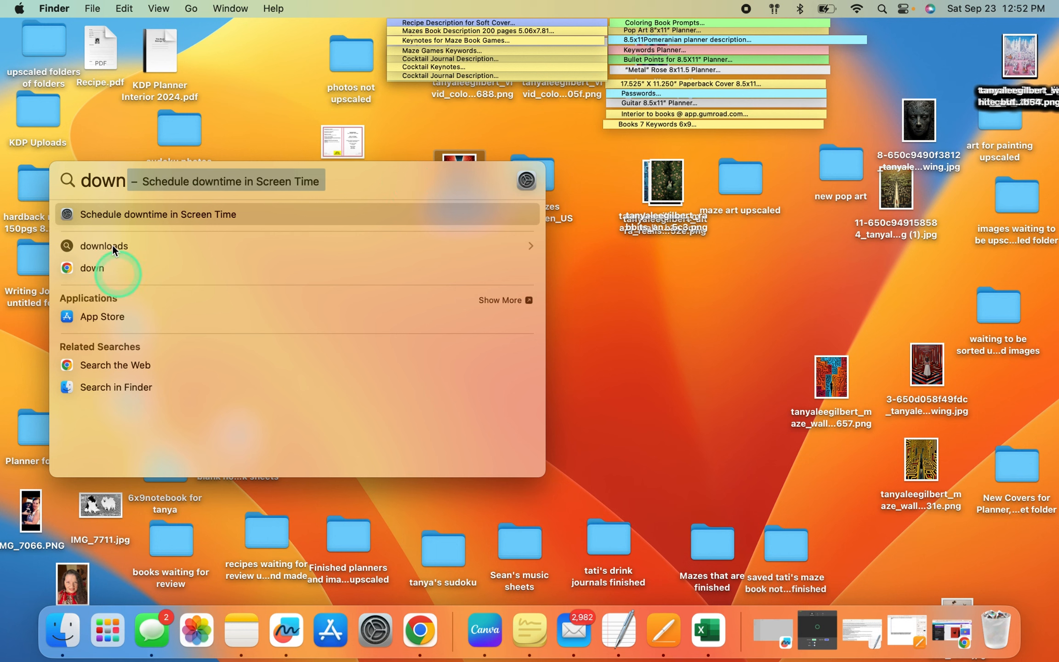
pyautogui.doubleClick(156, 224)
pyautogui.doubleClick(68, 219)
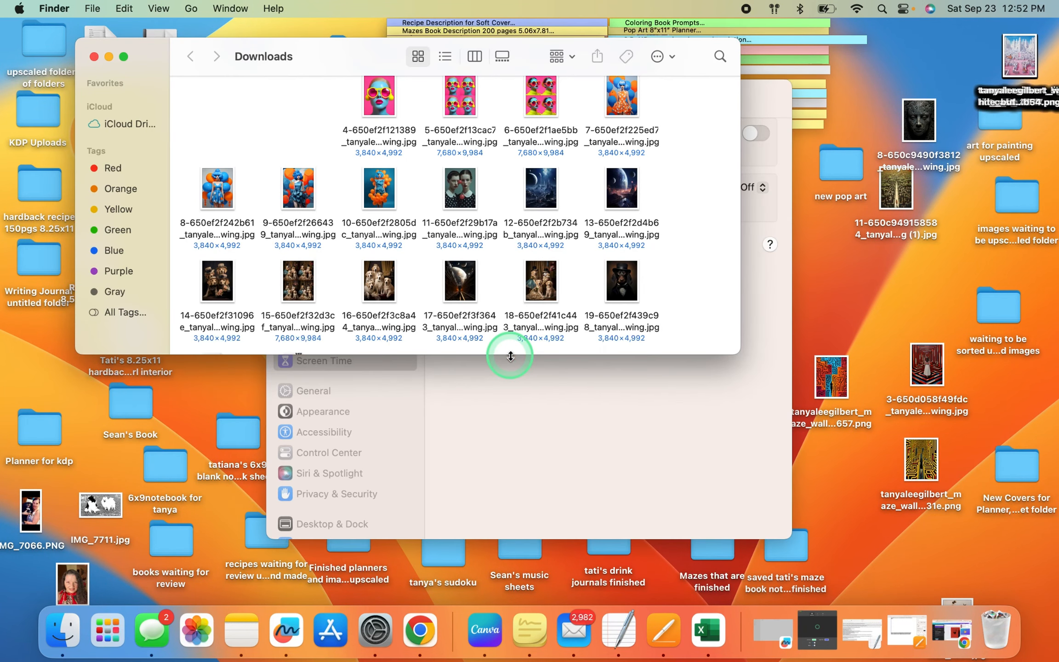
# - Move the t_4mazebook zip and Mazes.pdf from Downloads to the desktop, then close the Downloads and Screen Time windows
pyautogui.scroll(-3, 422, 239)
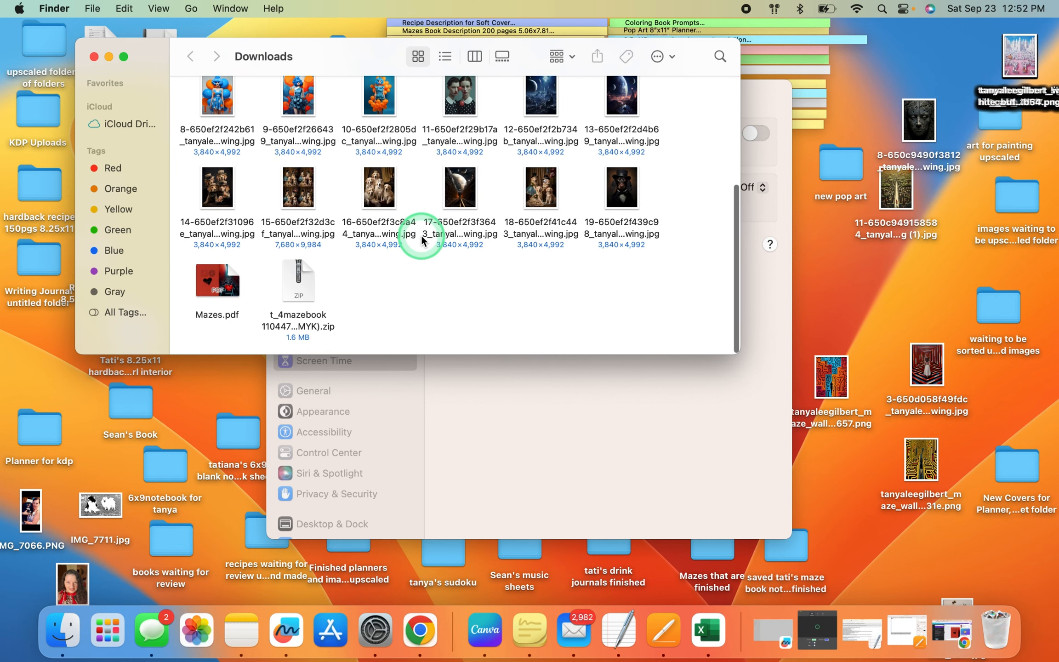
pyautogui.click(297, 278)
pyautogui.moveTo(355, 275); pyautogui.dragTo(833, 250)
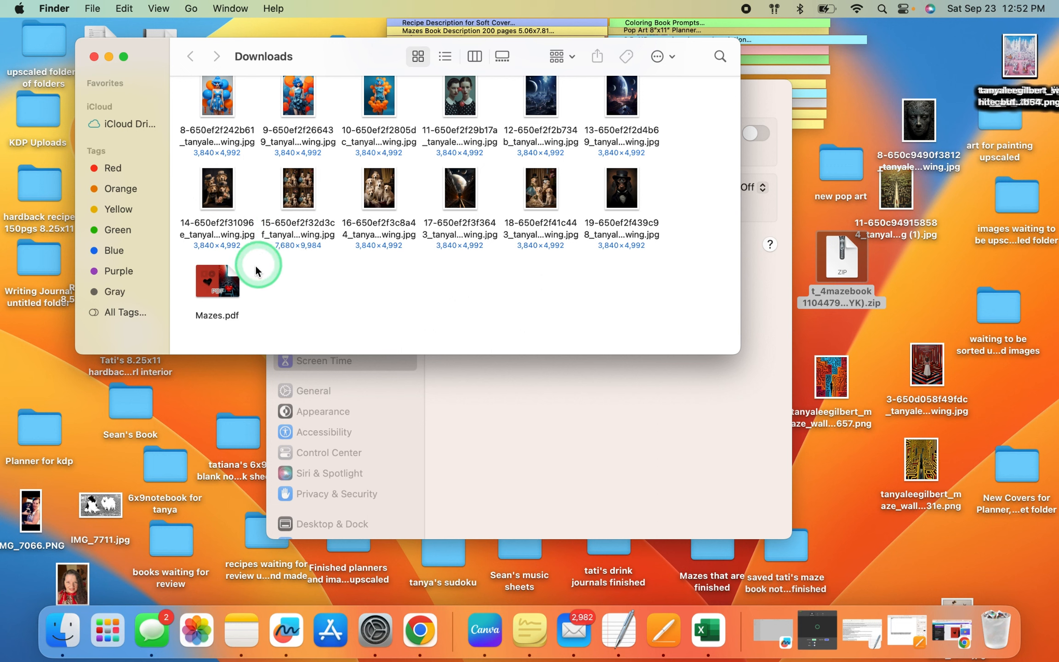
pyautogui.moveTo(220, 280); pyautogui.dragTo(912, 260)
pyautogui.click(247, 185)
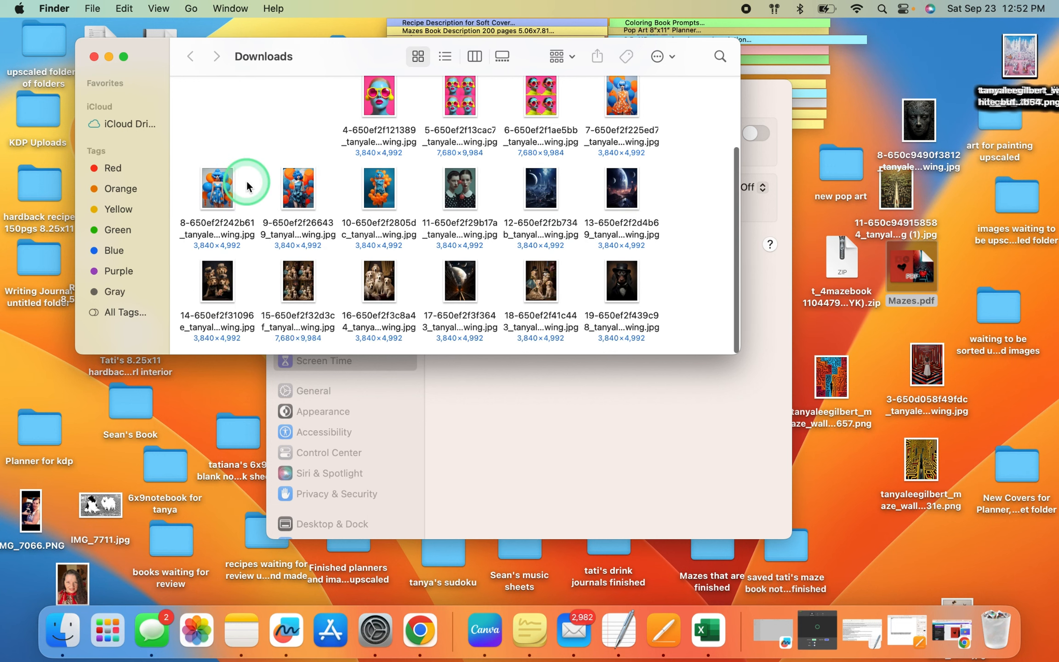
pyautogui.click(94, 57)
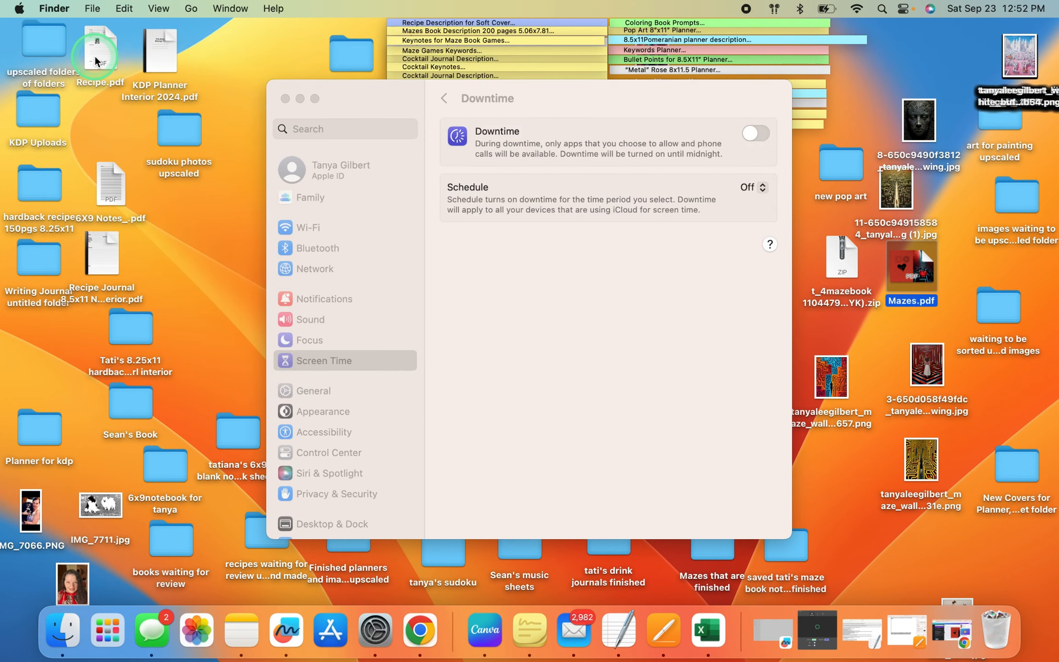
pyautogui.click(285, 99)
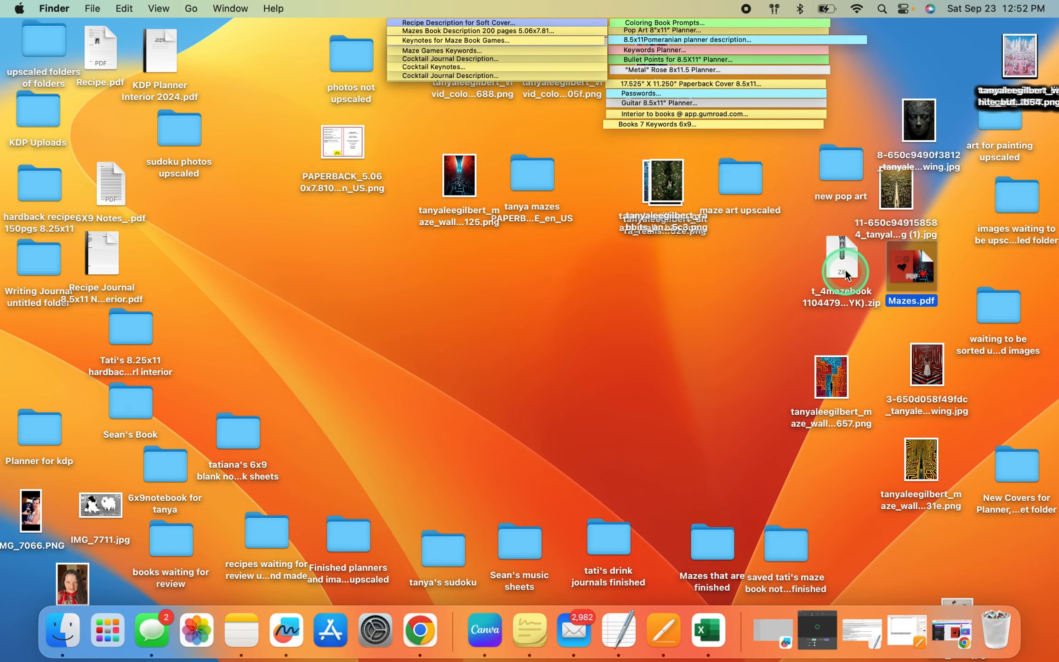
# - Move the t_4mazebook zip and Mazes.pdf to the middle of the desktop, check the cover PDF in Preview and close it
pyautogui.moveTo(846, 275); pyautogui.dragTo(619, 326)
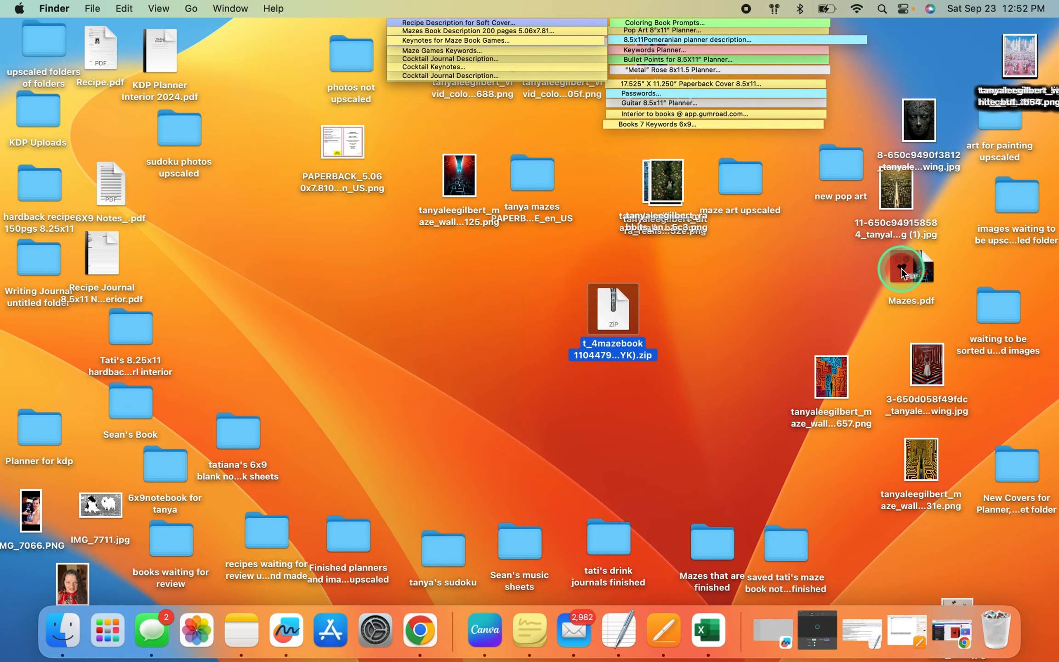
pyautogui.moveTo(902, 273); pyautogui.dragTo(716, 305)
pyautogui.doubleClick(716, 305)
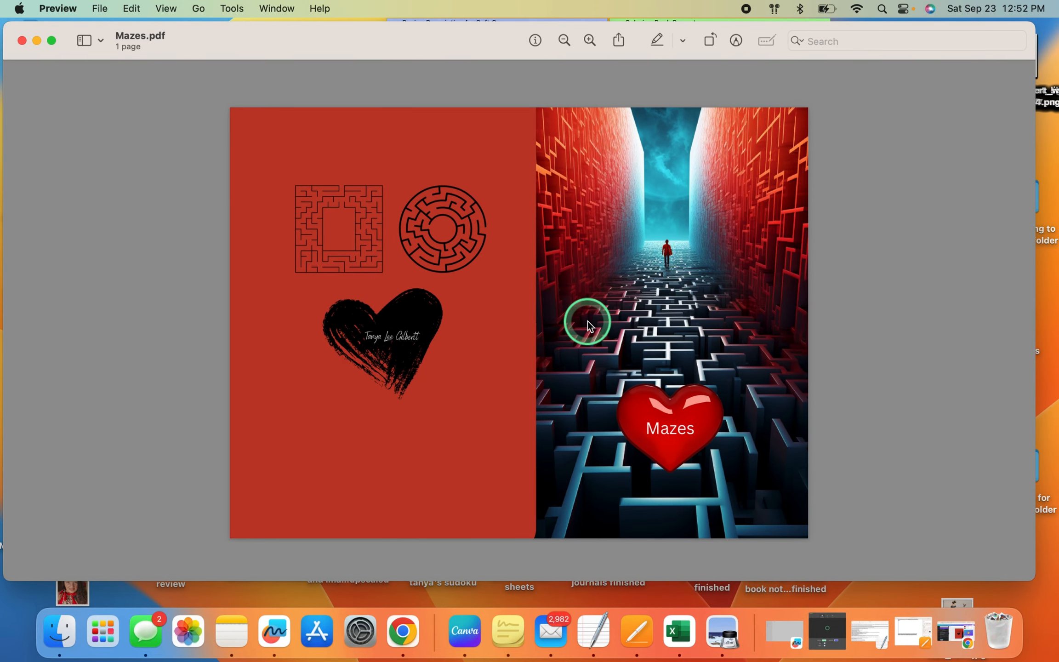
pyautogui.press('super+q')
# - Extract the t_4mazebook zip, move the Paperback Interior PDF from the extracted folder to the desktop and close the folder
pyautogui.doubleClick(614, 308)
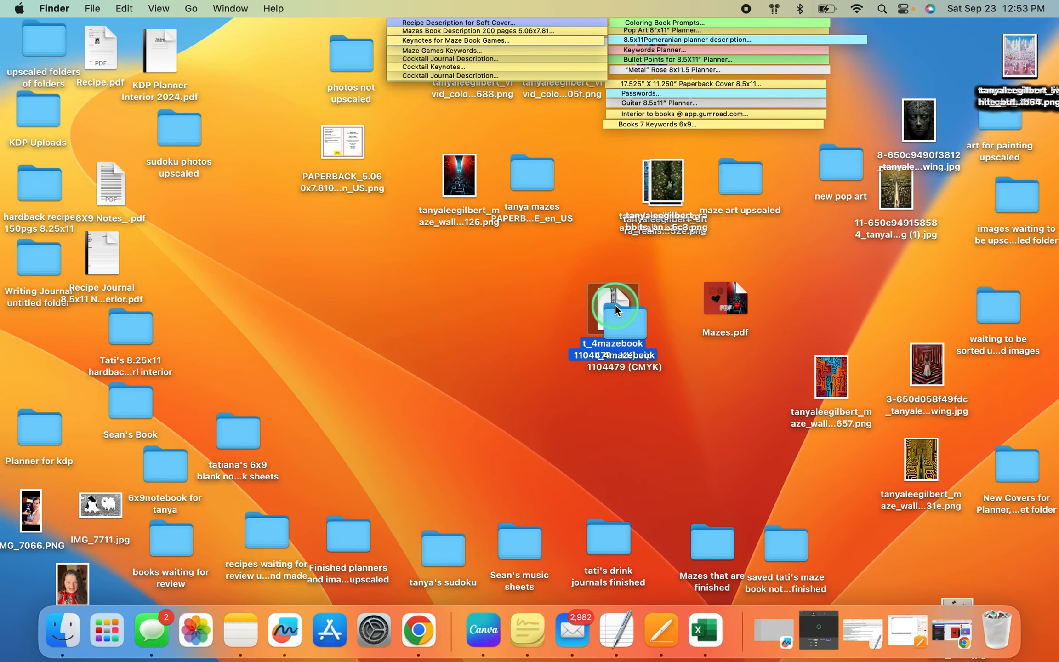
pyautogui.click(632, 328)
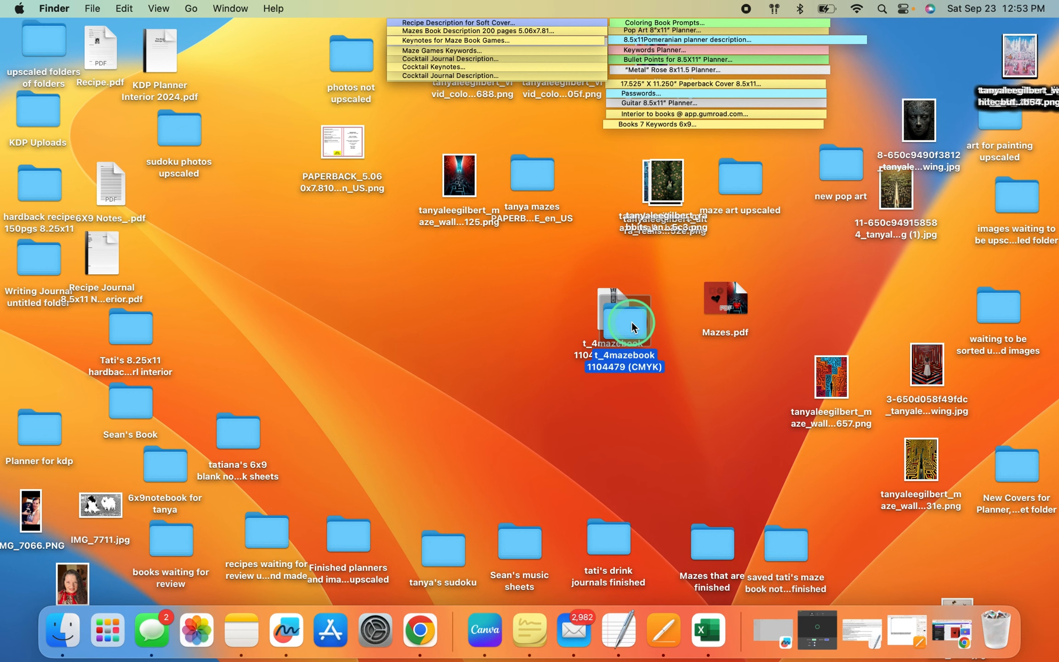
pyautogui.doubleClick(632, 328)
pyautogui.moveTo(432, 166); pyautogui.dragTo(544, 423)
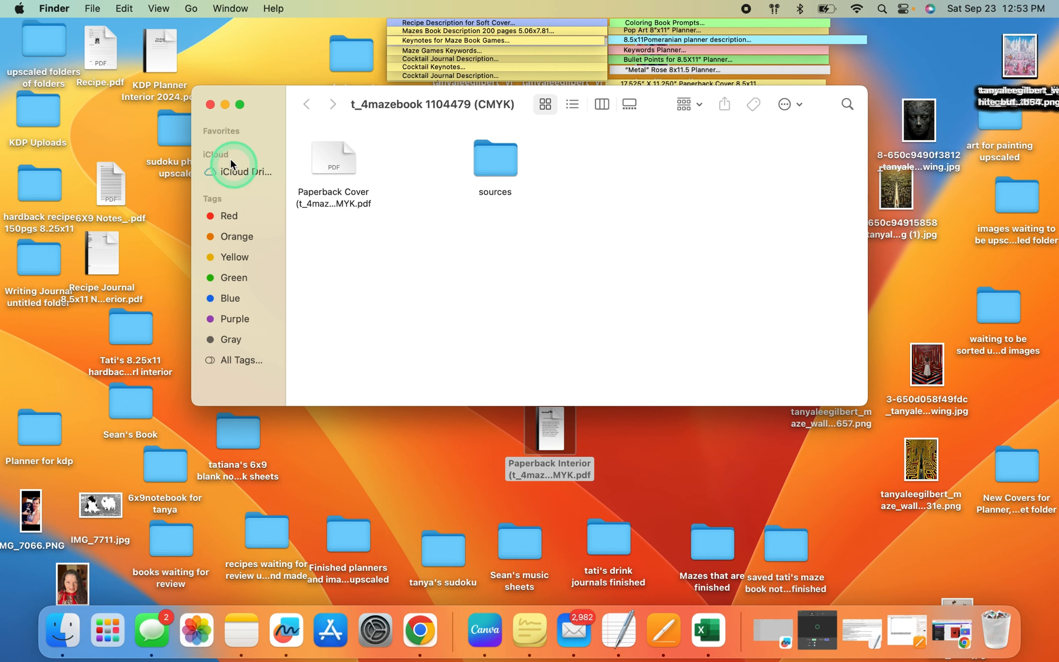
pyautogui.click(209, 106)
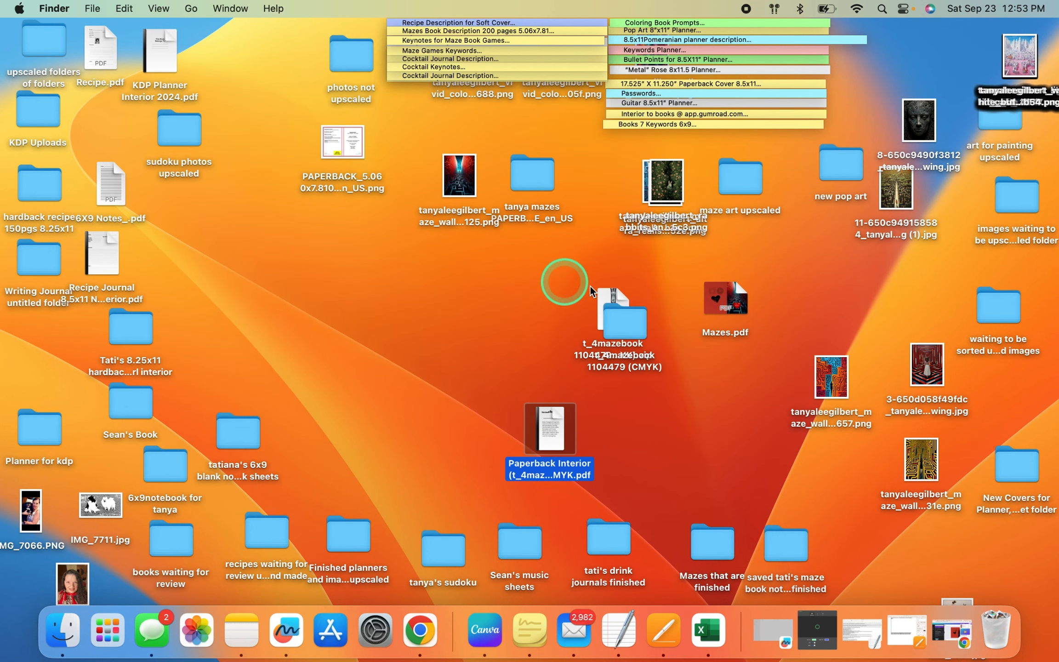
# - Arrange the extracted t_4mazebook folder, the Paperback Interior PDF and Mazes.pdf together near the maze template folder on the desktop
pyautogui.click(616, 295)
pyautogui.moveTo(616, 295); pyautogui.dragTo(590, 177)
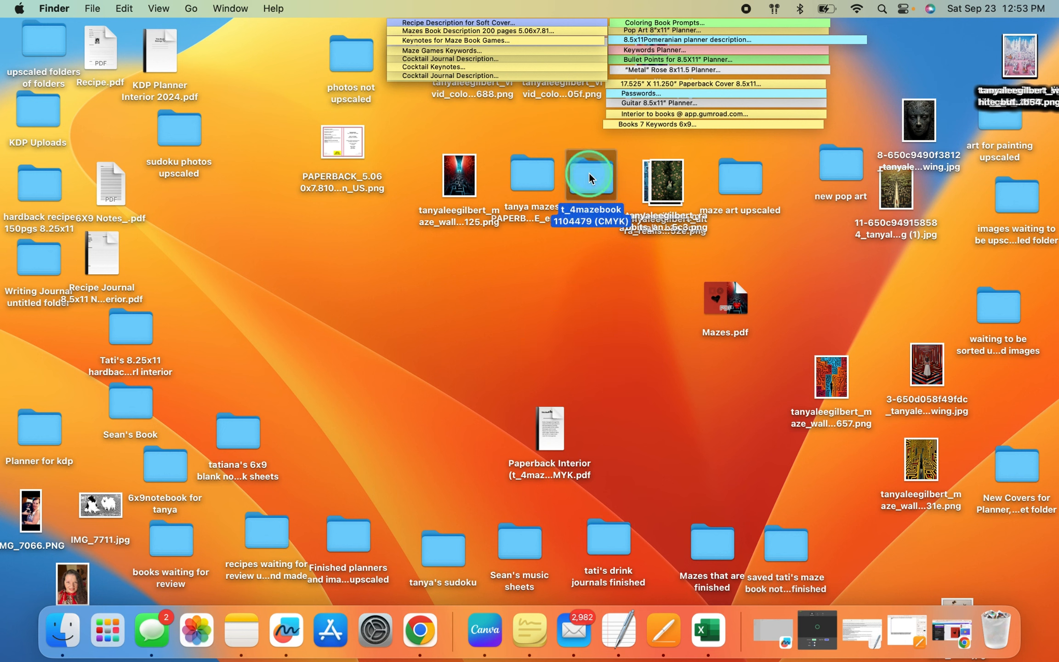
pyautogui.moveTo(552, 425); pyautogui.dragTo(405, 230)
pyautogui.moveTo(727, 295); pyautogui.dragTo(522, 249)
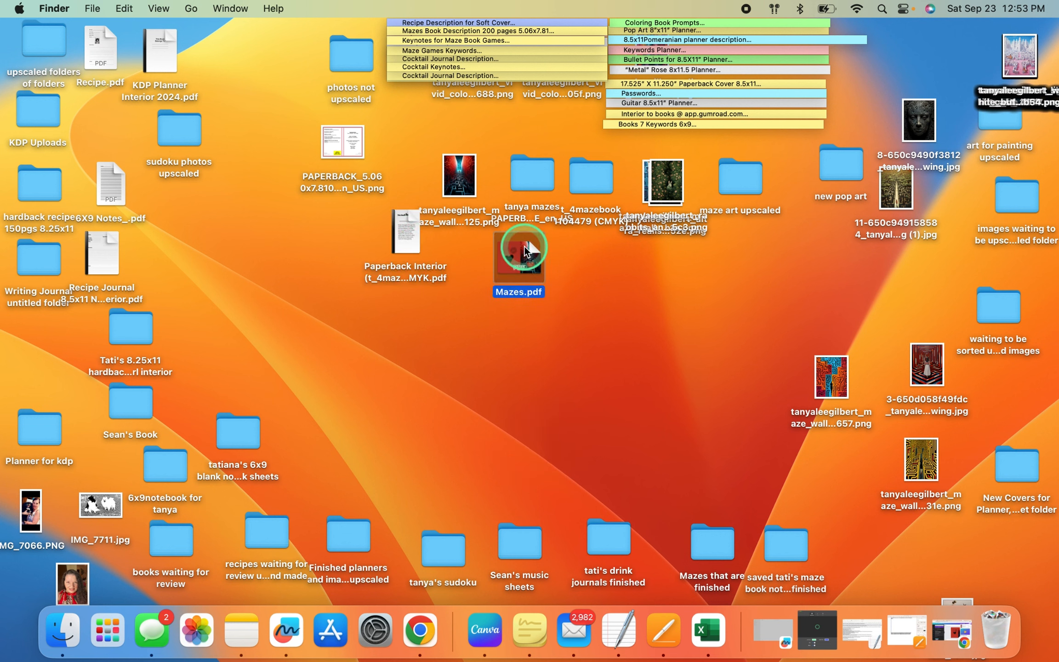
# - Add the prefix t to the name of Mazes.pdf on the desktop
pyautogui.click(498, 293)
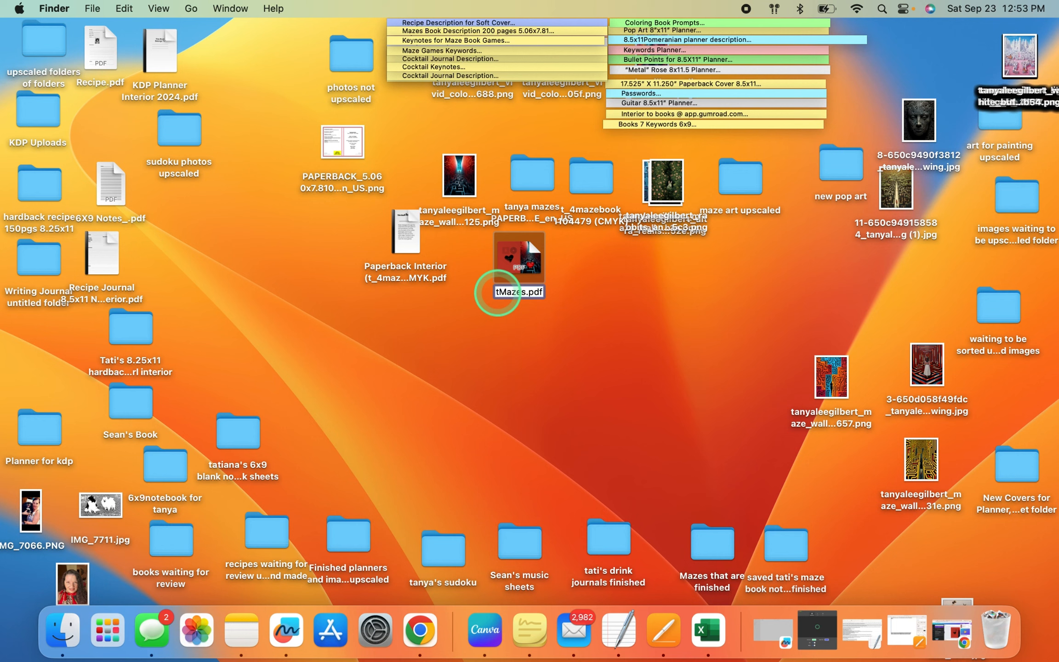
# - Switch to Kindle Direct Publishing in Chrome and create a new paperback title
pyautogui.click(420, 630)
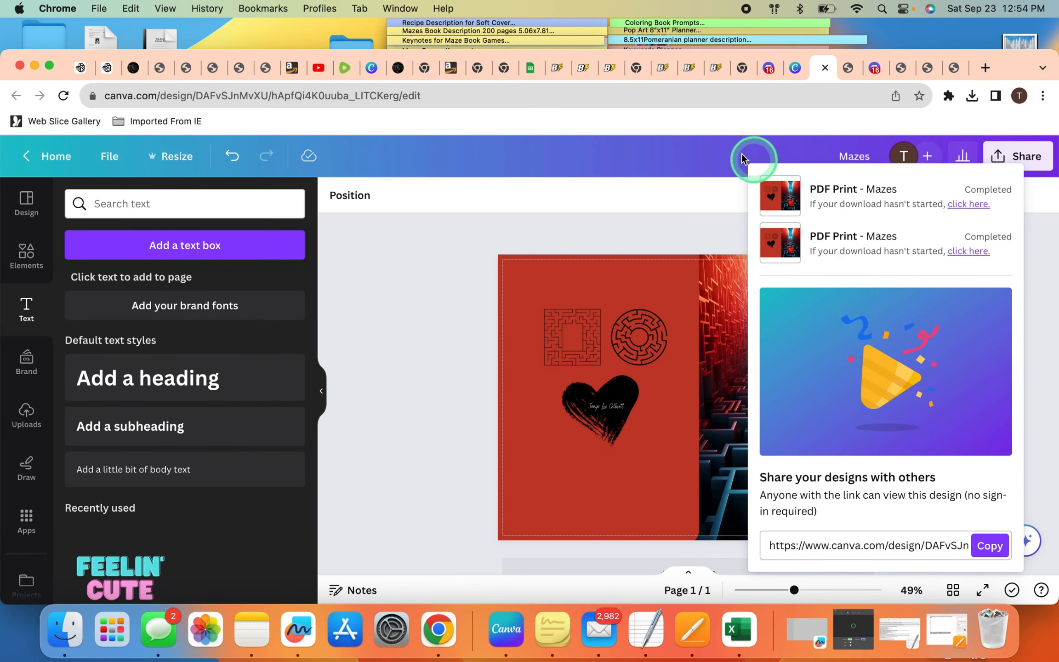
pyautogui.click(452, 69)
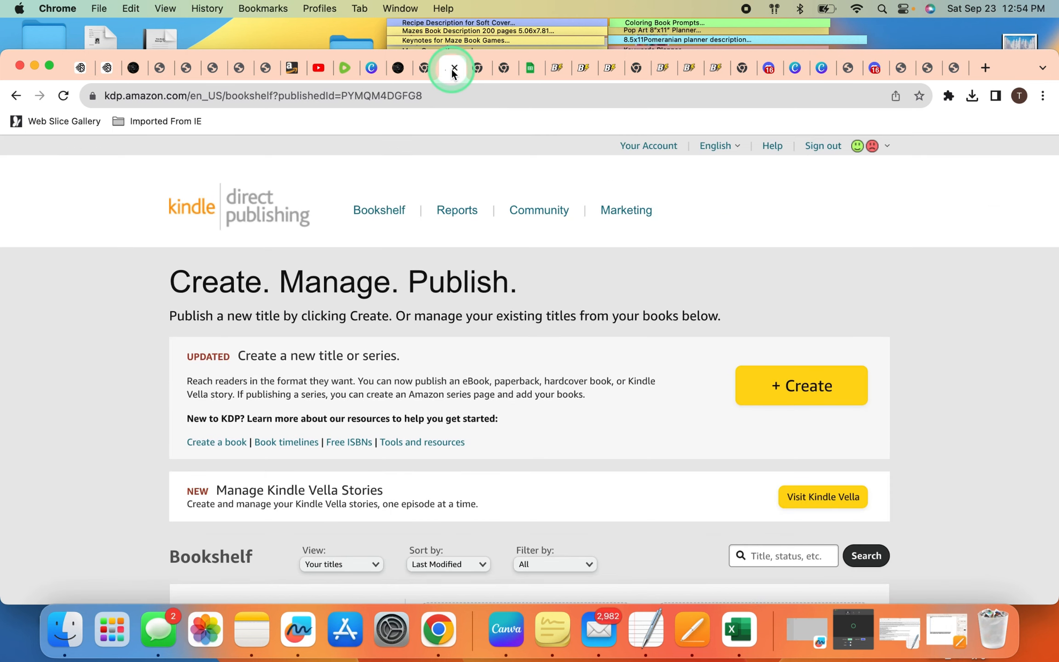
pyautogui.scroll(-10, 587, 405)
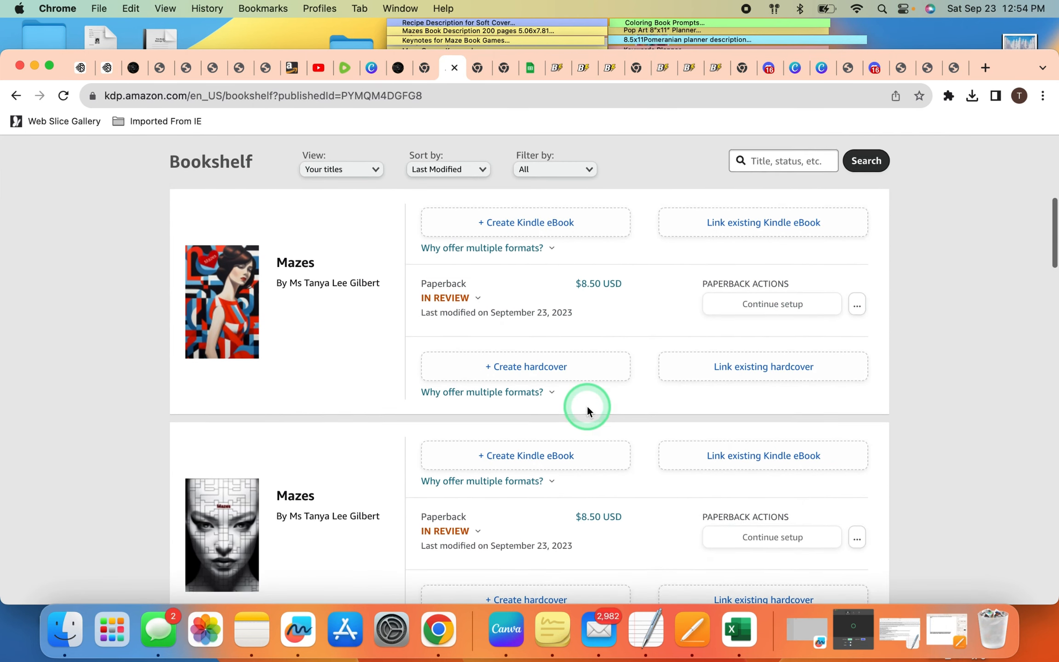
pyautogui.scroll(5, 587, 405)
pyautogui.scroll(5, 586, 407)
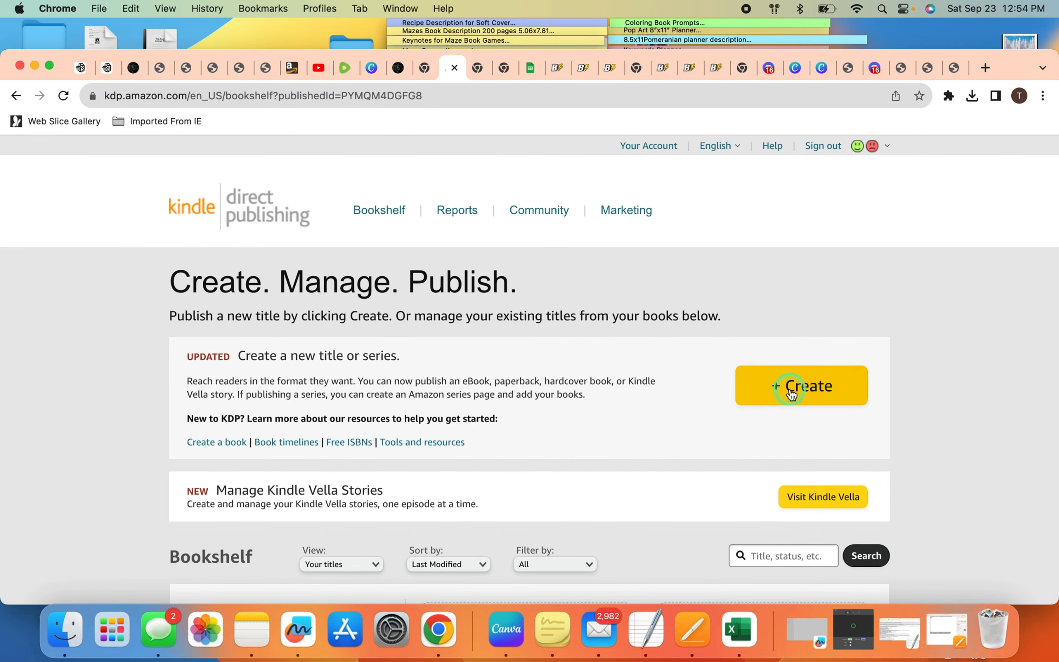
pyautogui.click(791, 393)
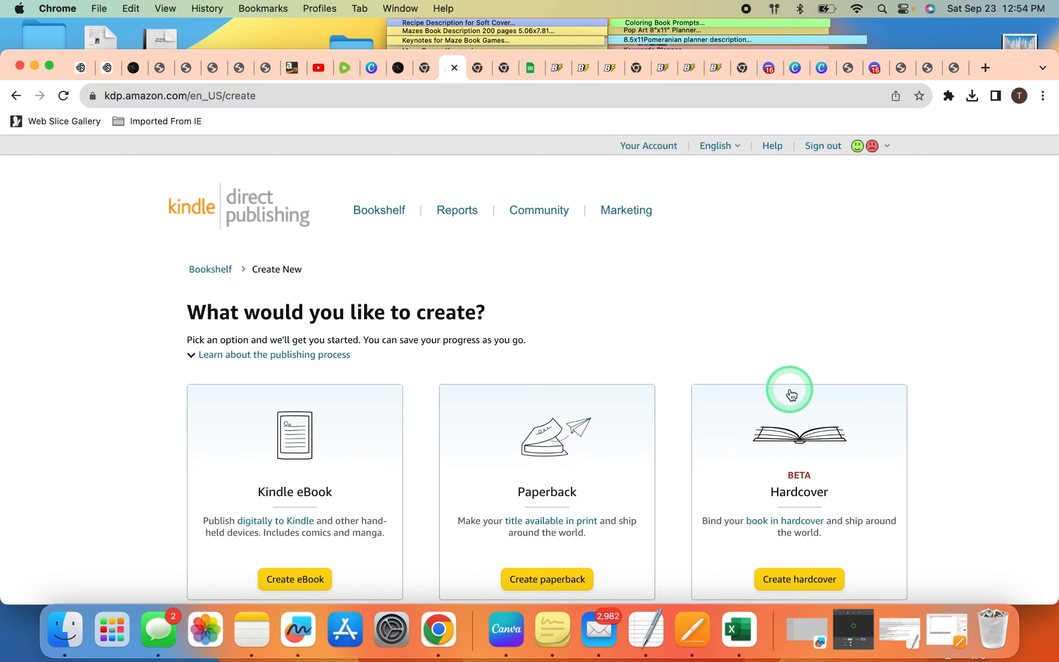
pyautogui.scroll(-5, 791, 393)
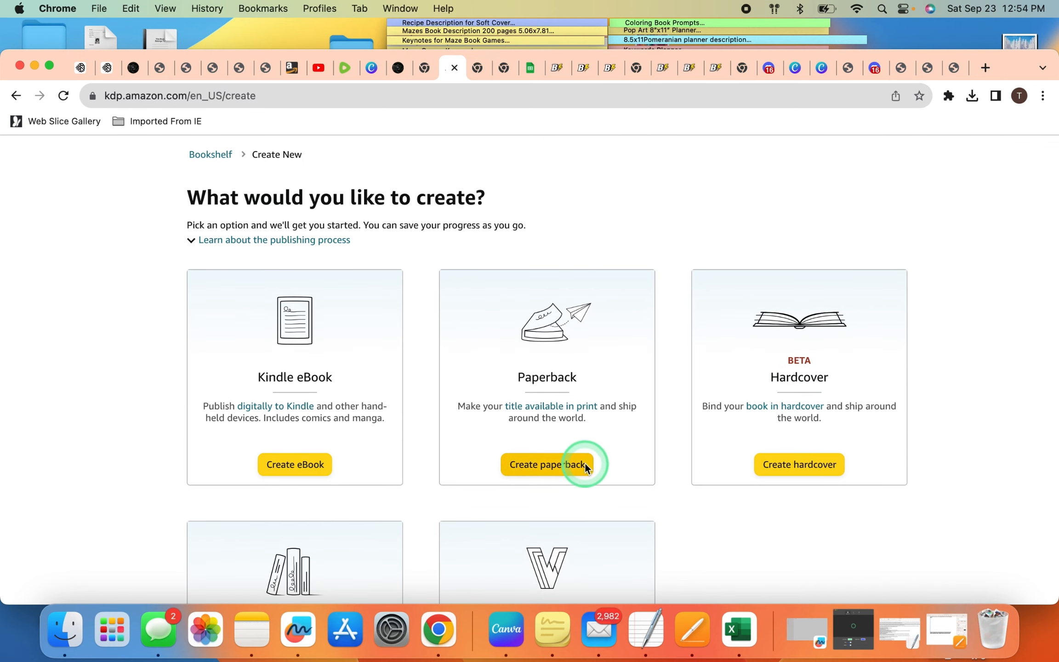
pyautogui.click(586, 468)
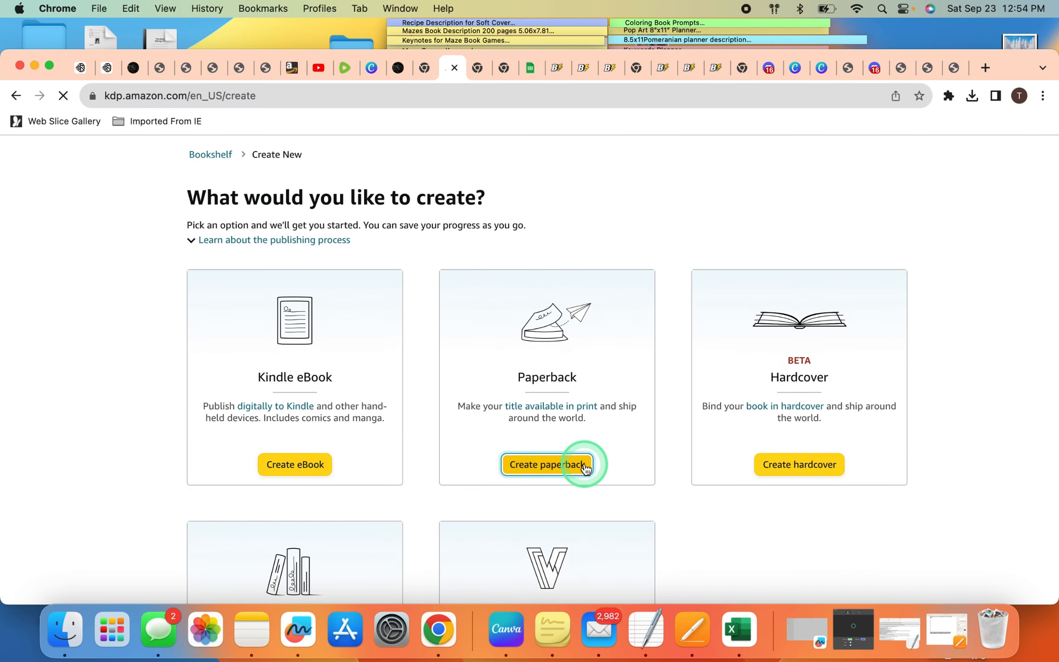
# - Enter the book title Mazes and fill in the primary author's full name with the prefix Ms
pyautogui.scroll(-3, 585, 468)
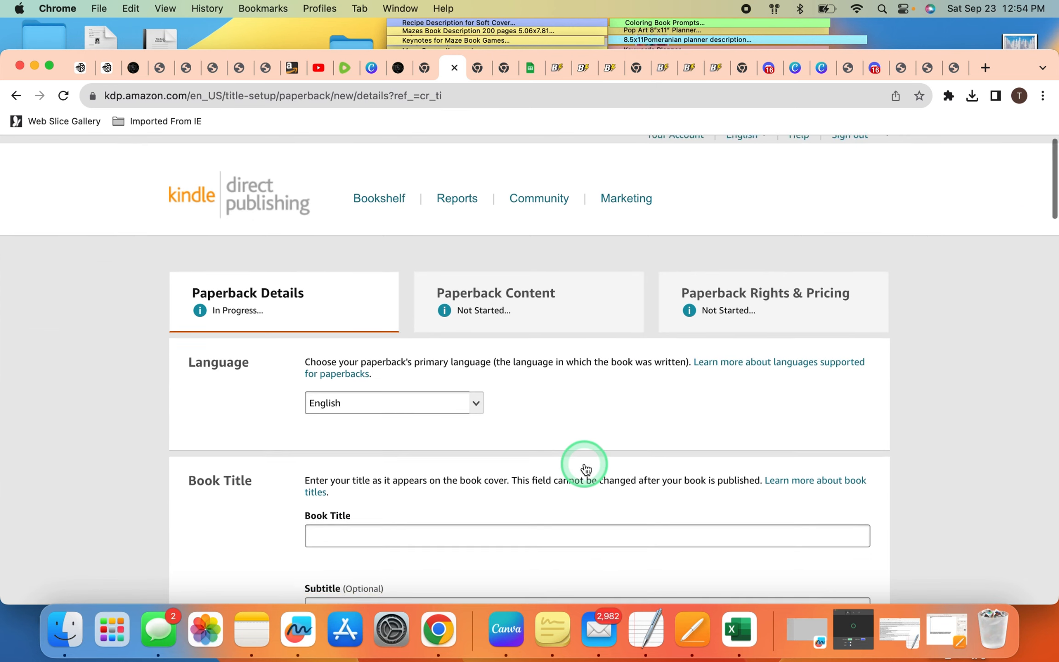
pyautogui.click(501, 424)
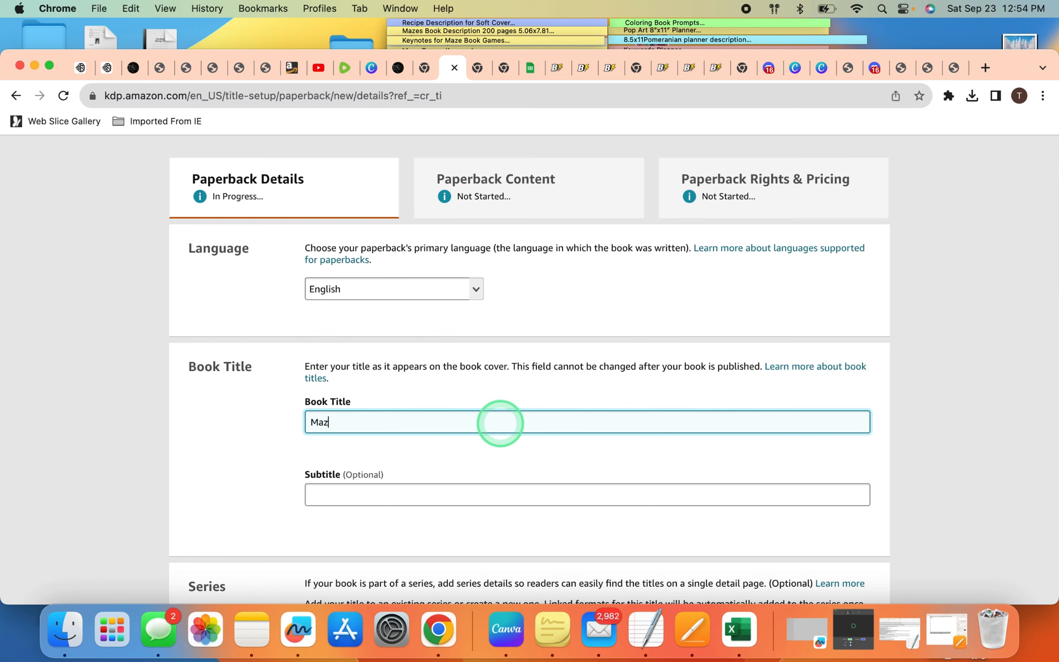
pyautogui.scroll(-15, 500, 423)
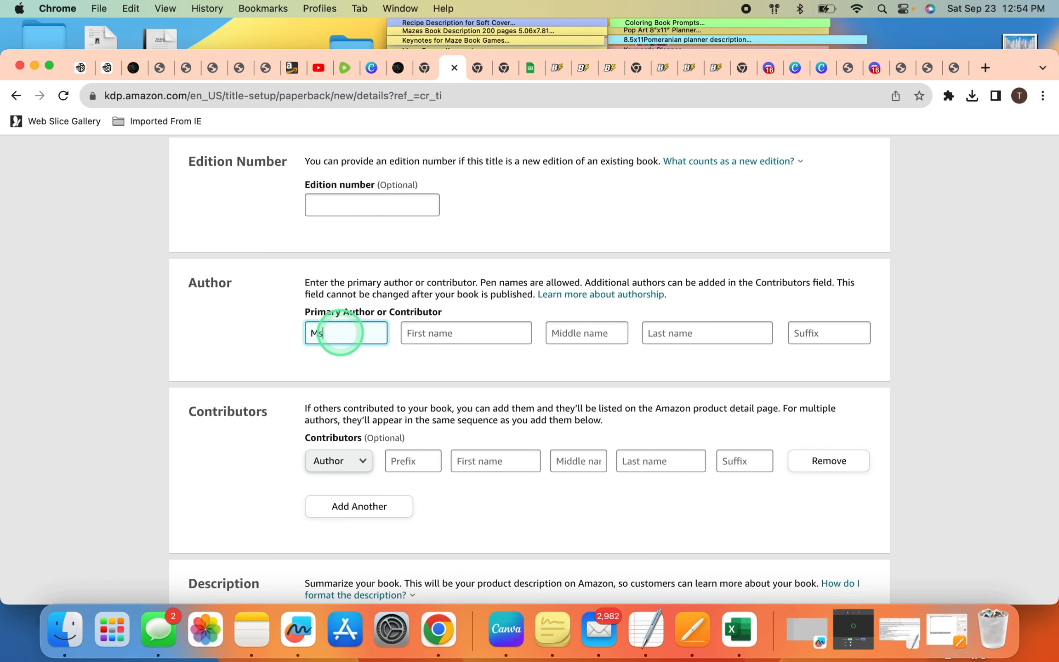
pyautogui.press('Tab')
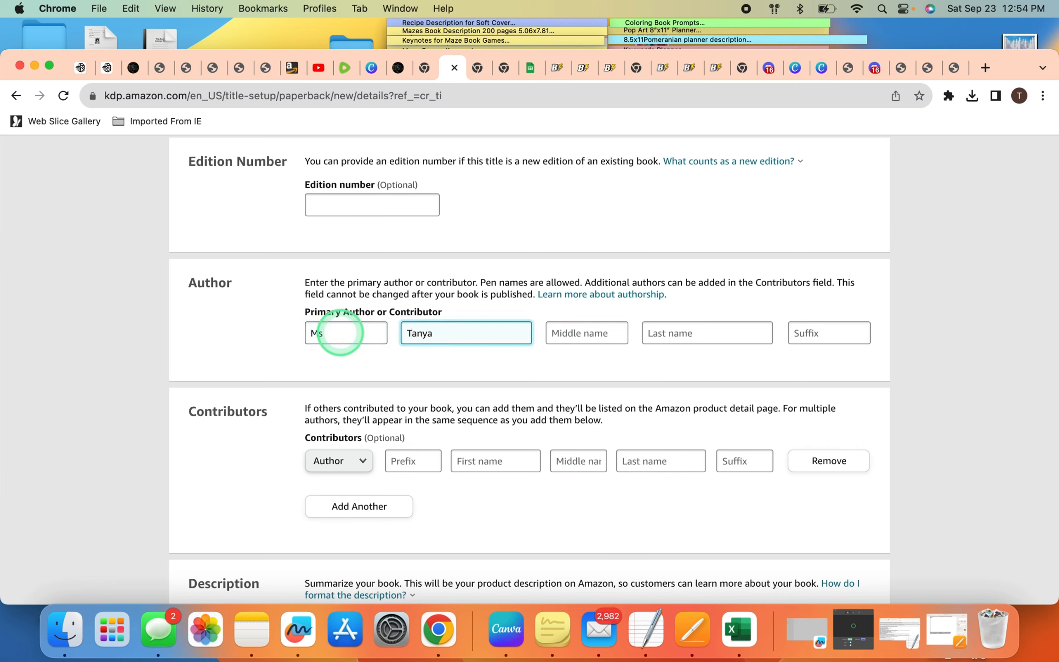
pyautogui.press('Tab')
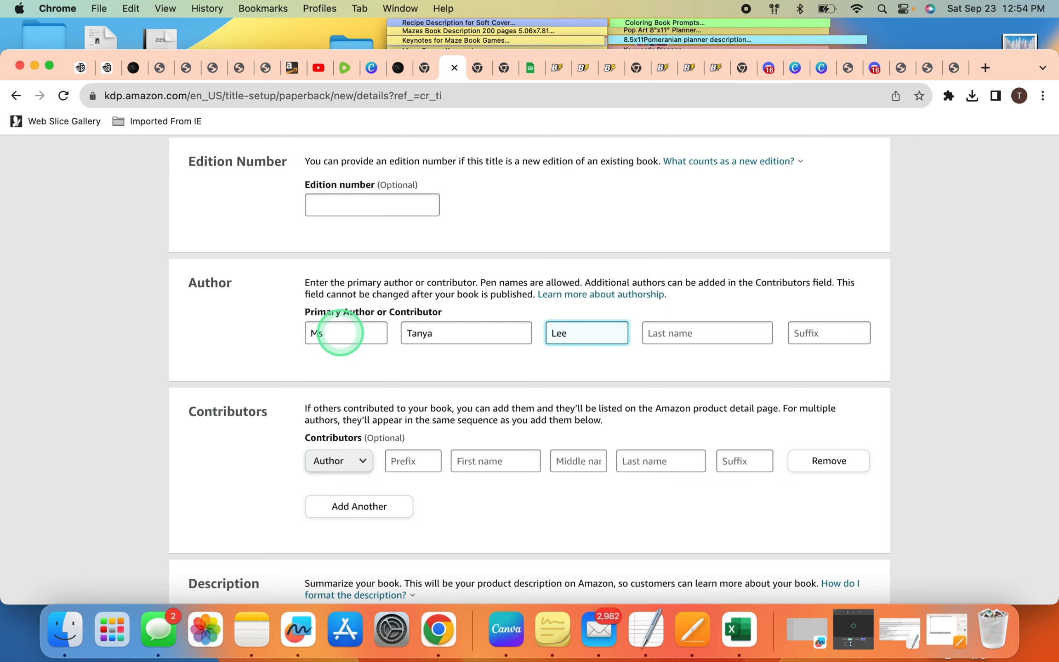
pyautogui.press('Tab')
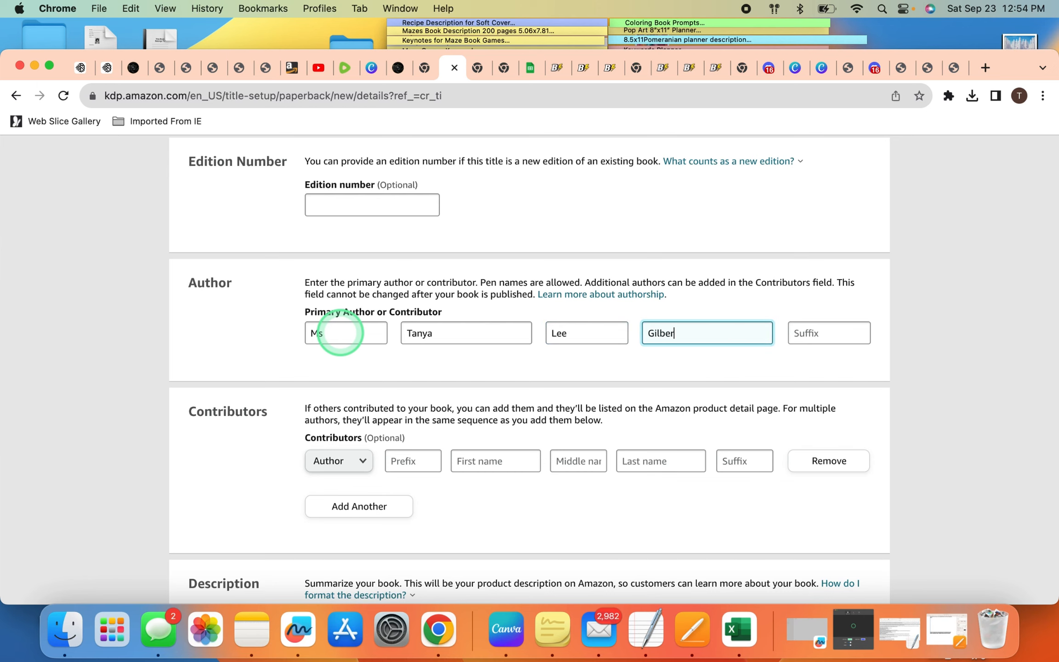
# - Fill in the book description with the text copied from the Mazes Book Description 200 pages 5.06x7.81 sticky note
pyautogui.scroll(-7, 340, 333)
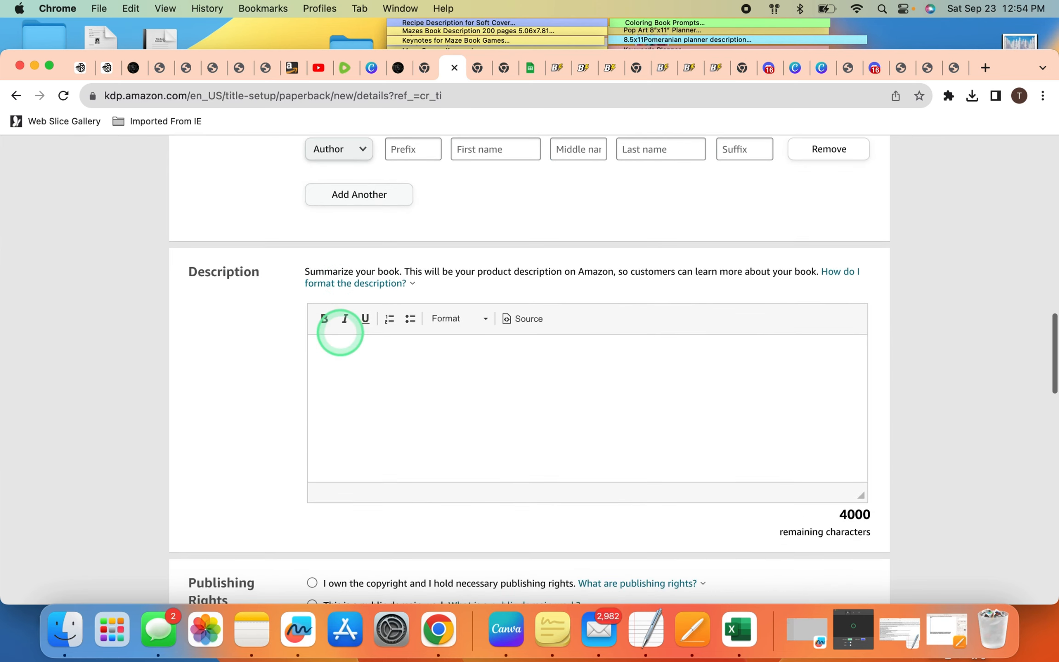
pyautogui.click(339, 355)
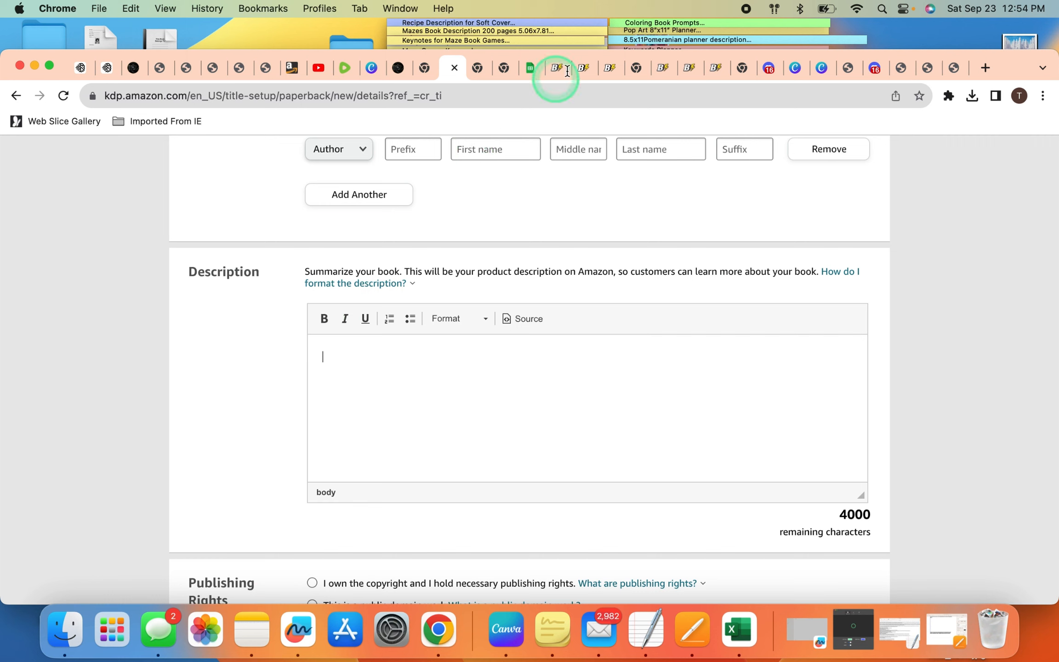
pyautogui.click(597, 32)
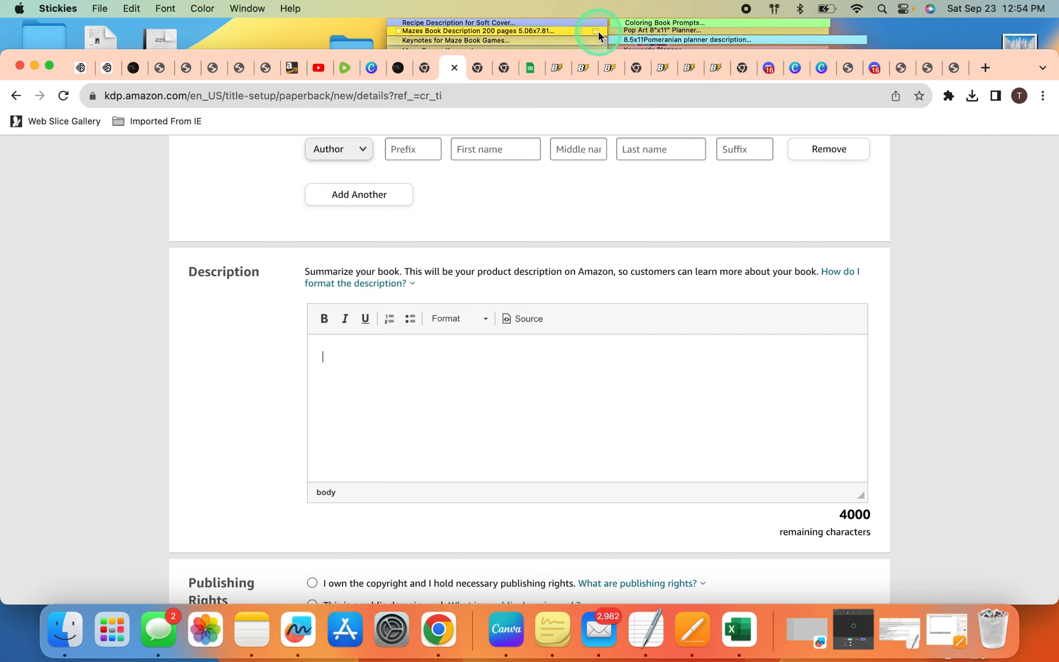
pyautogui.click(596, 31)
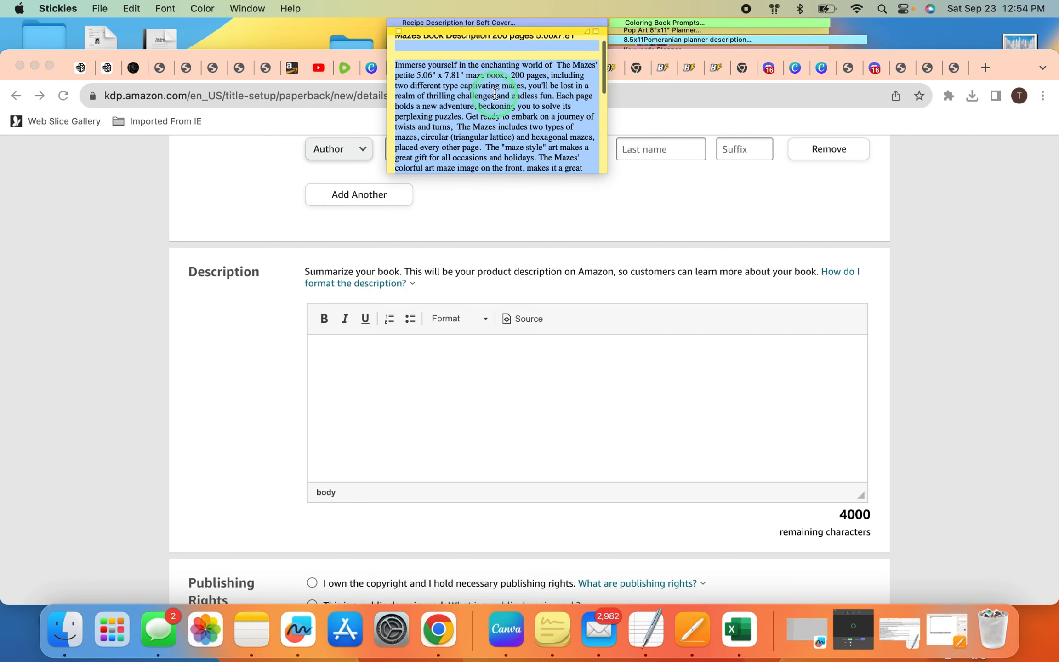
pyautogui.moveTo(492, 95); pyautogui.dragTo(487, 382)
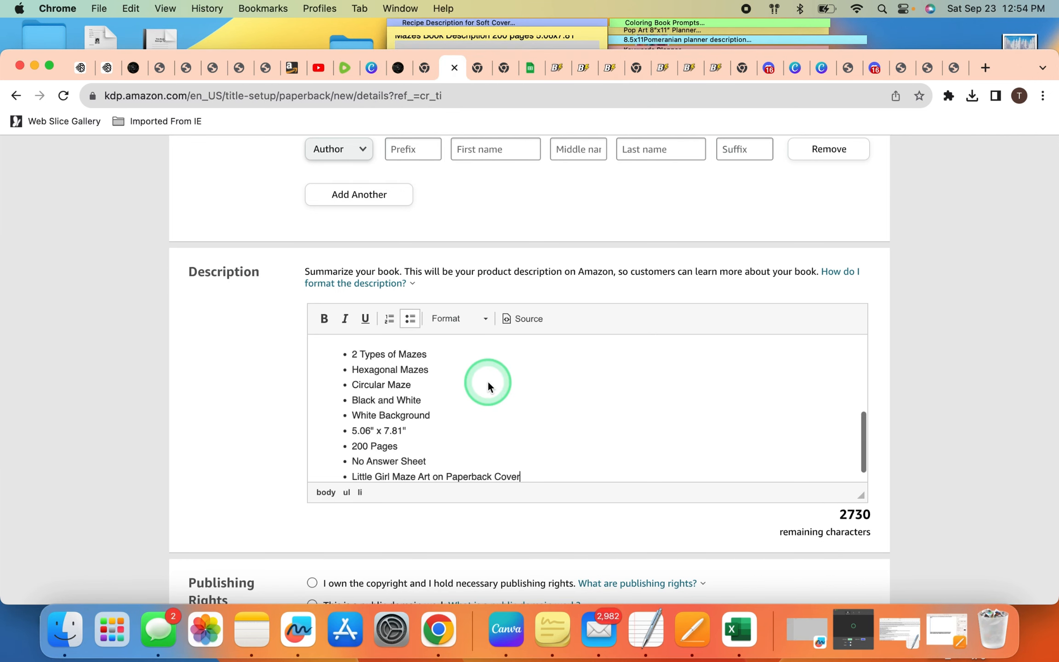
# - Remove the blank space above the description text and change its last bullet to "Lost Person in a Maze Art on Paperback Cover"
pyautogui.scroll(5, 489, 385)
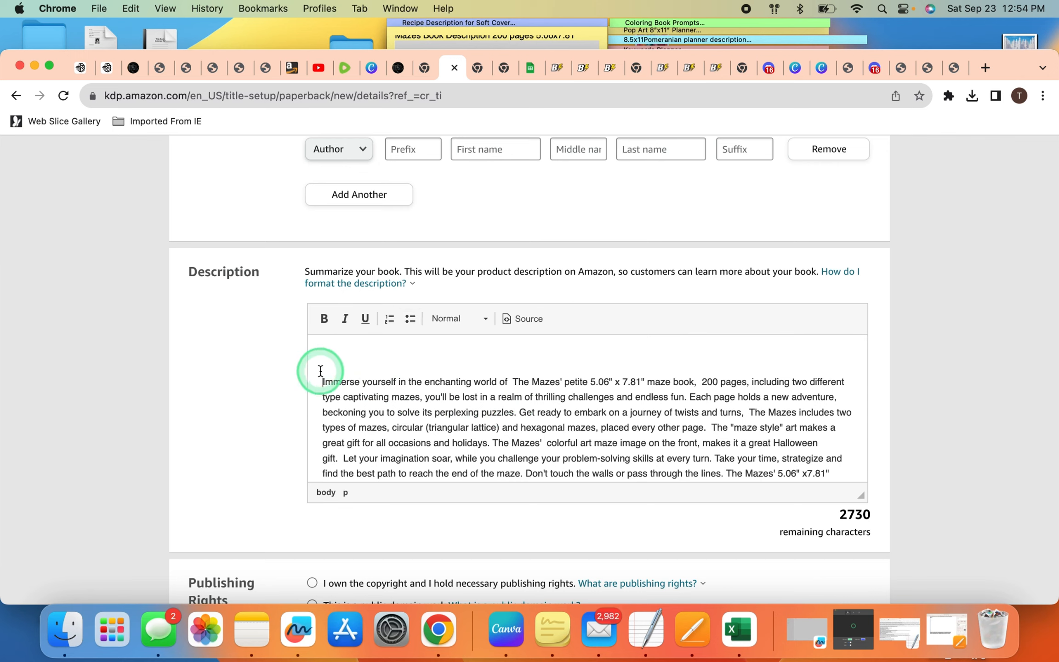
pyautogui.press('BackSpace')
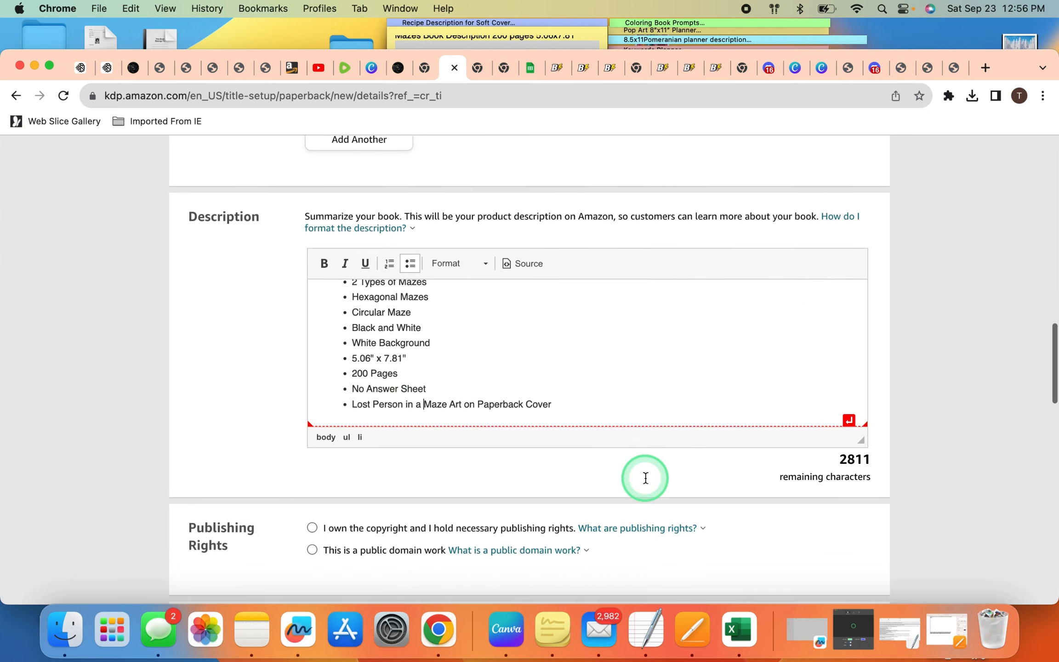
# - Declare ownership of the copyright and publishing rights, and answer No to sexually explicit images or title
pyautogui.scroll(-2, 645, 478)
pyautogui.scroll(-5, 646, 479)
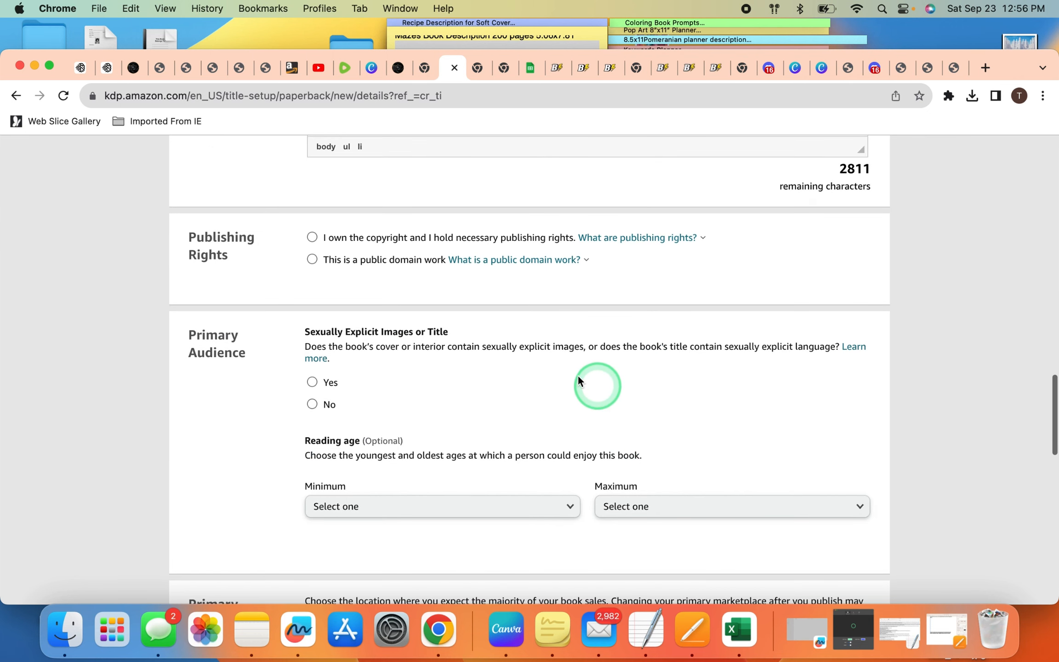
pyautogui.click(315, 239)
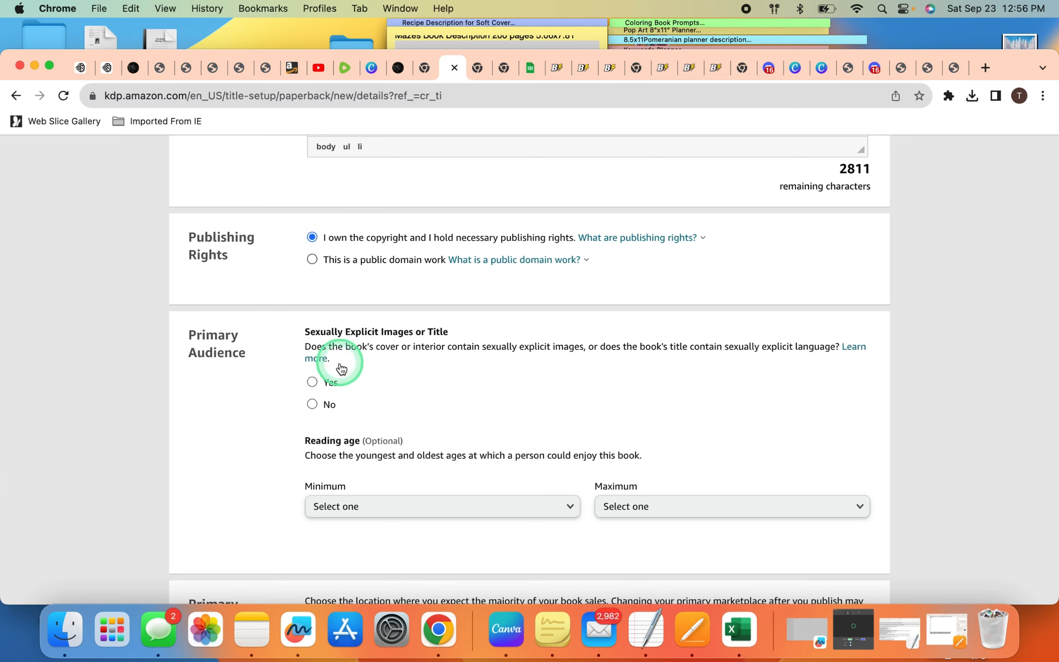
pyautogui.click(312, 406)
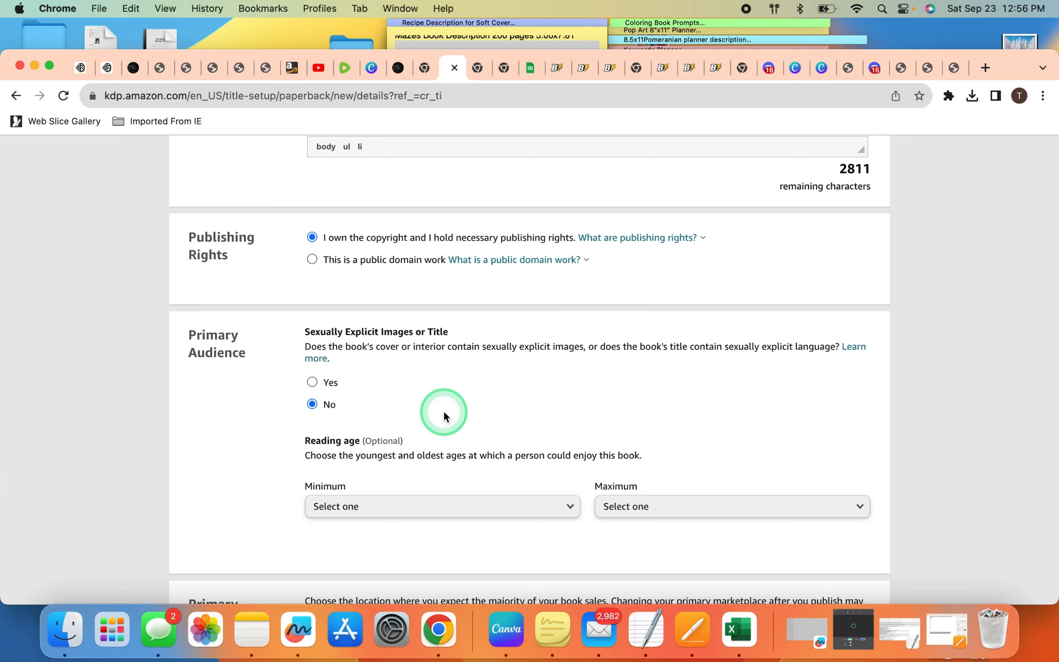
# - Set the reading age to a minimum of 4 and a maximum of 18+
pyautogui.scroll(-3, 444, 411)
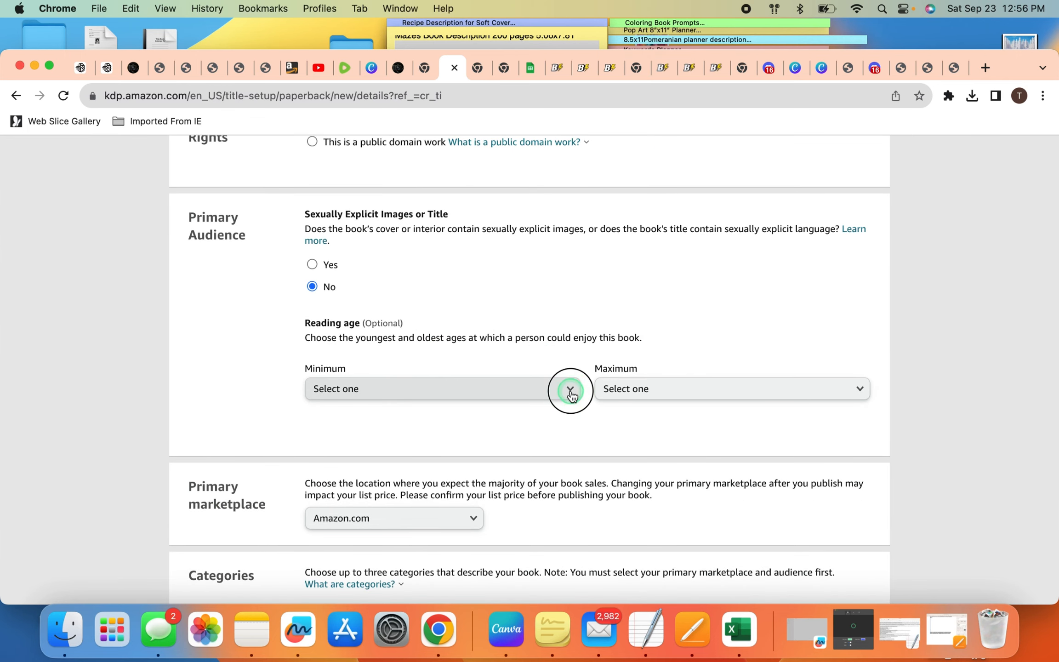
pyautogui.click(568, 395)
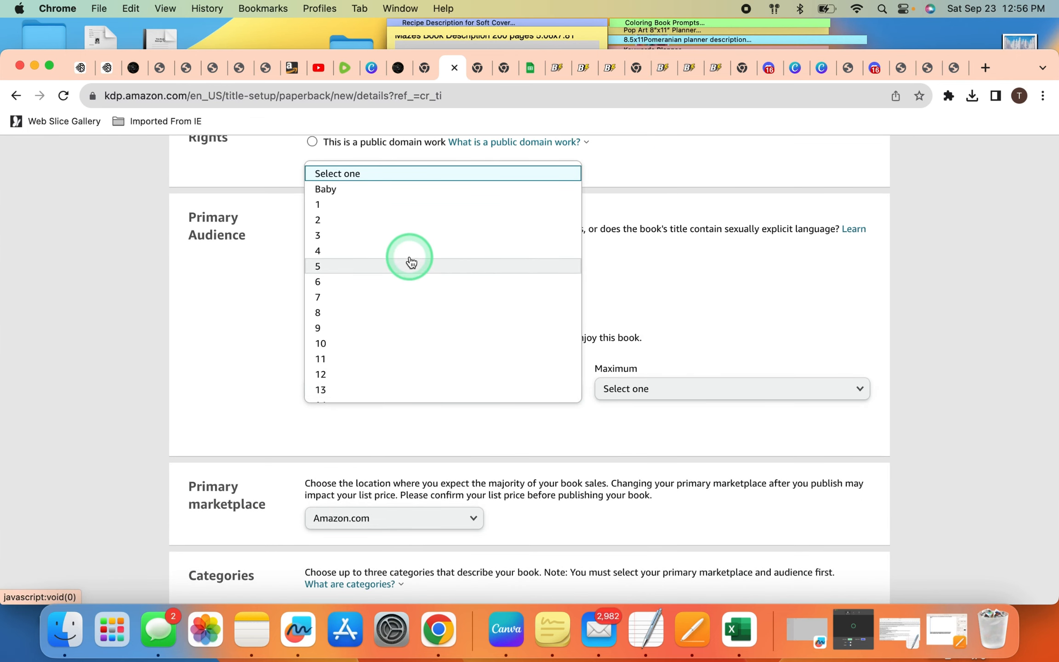
pyautogui.click(407, 251)
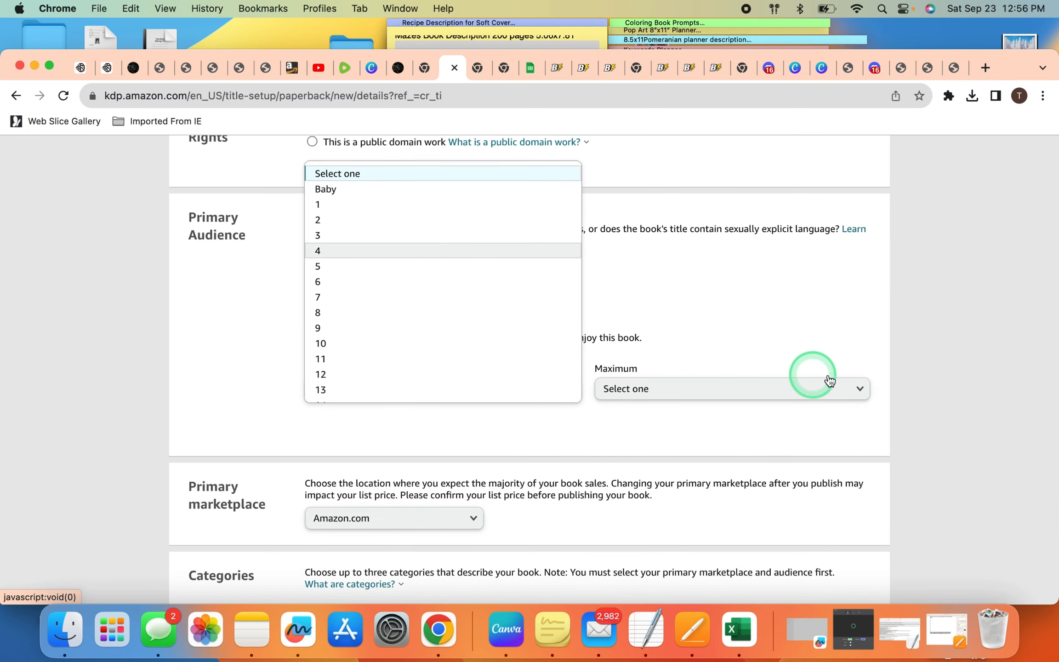
pyautogui.click(860, 389)
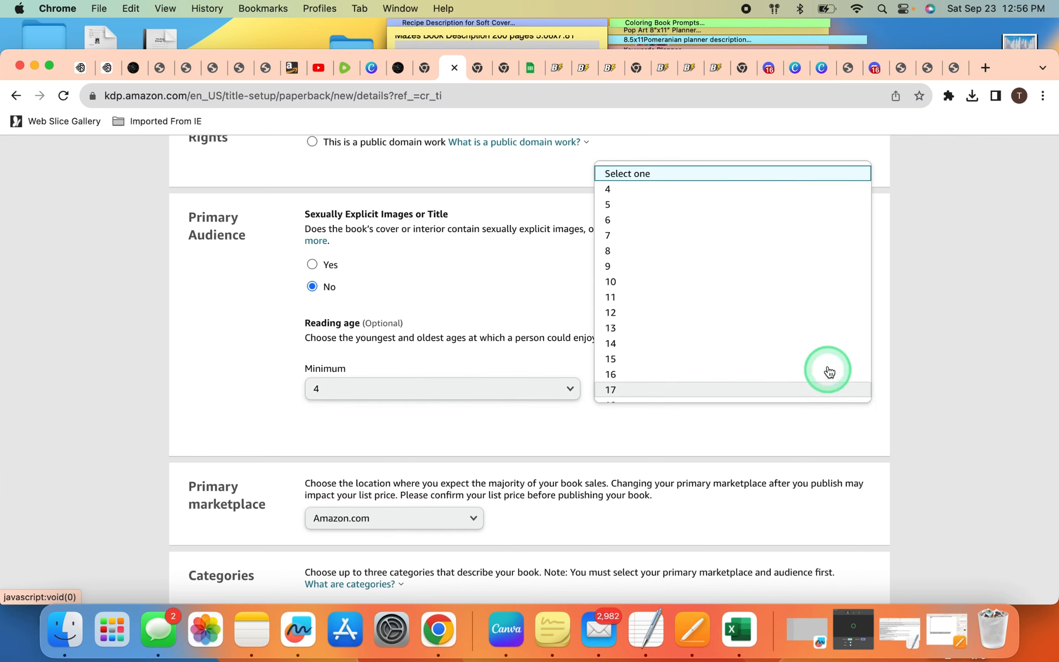
pyautogui.scroll(-1, 826, 372)
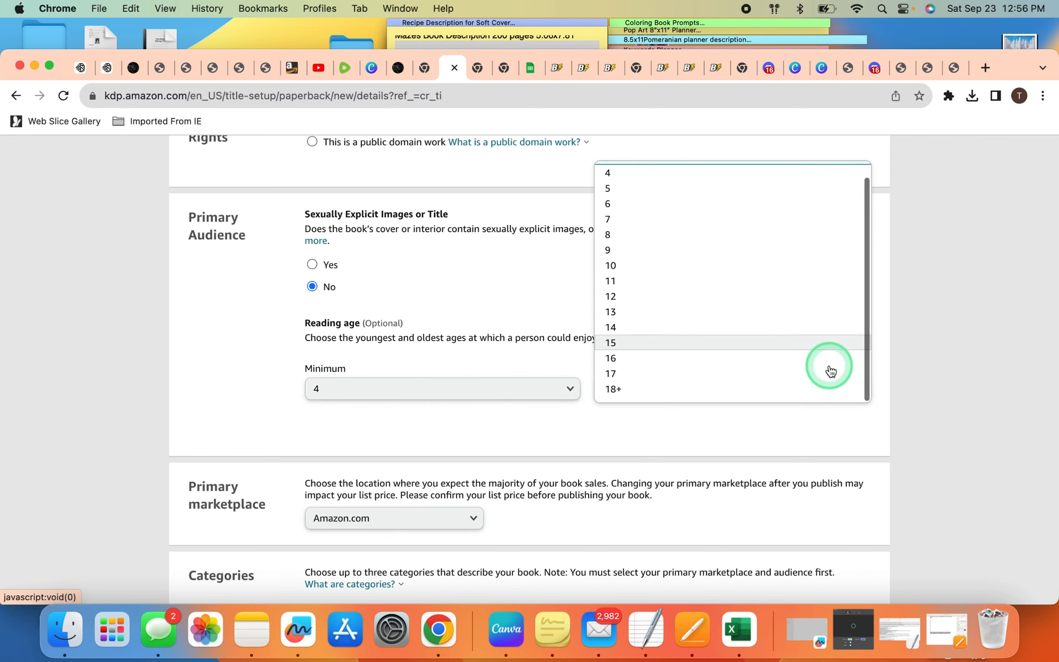
pyautogui.click(727, 394)
# - Choose the General and Puzzles placements under Children's Books, Activities, Crafts & Games, Games as book categories
pyautogui.scroll(-10, 701, 486)
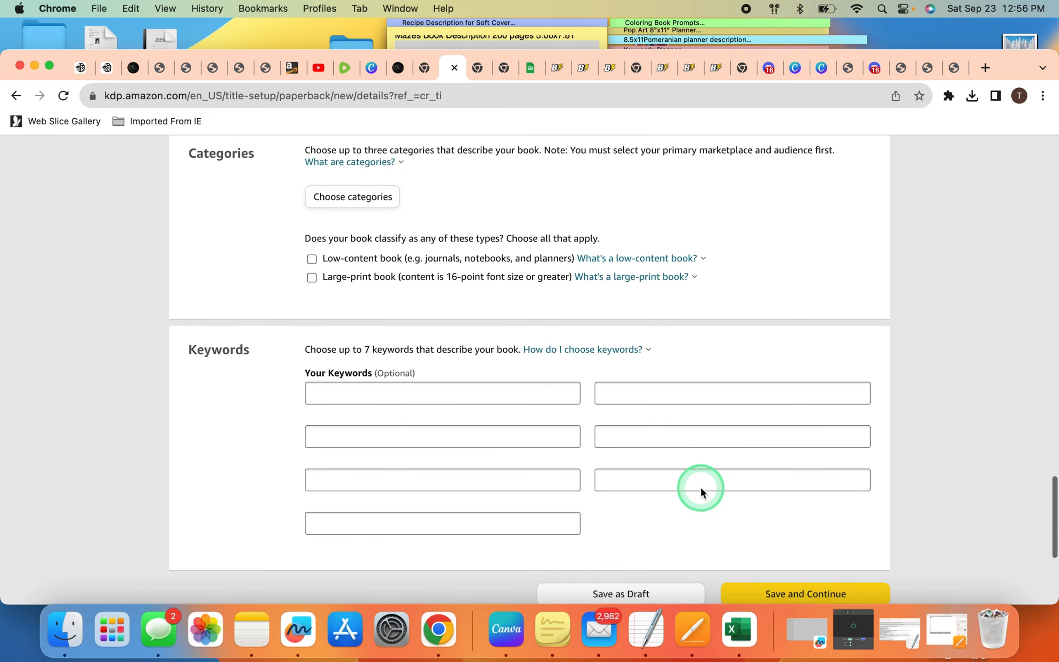
pyautogui.click(352, 198)
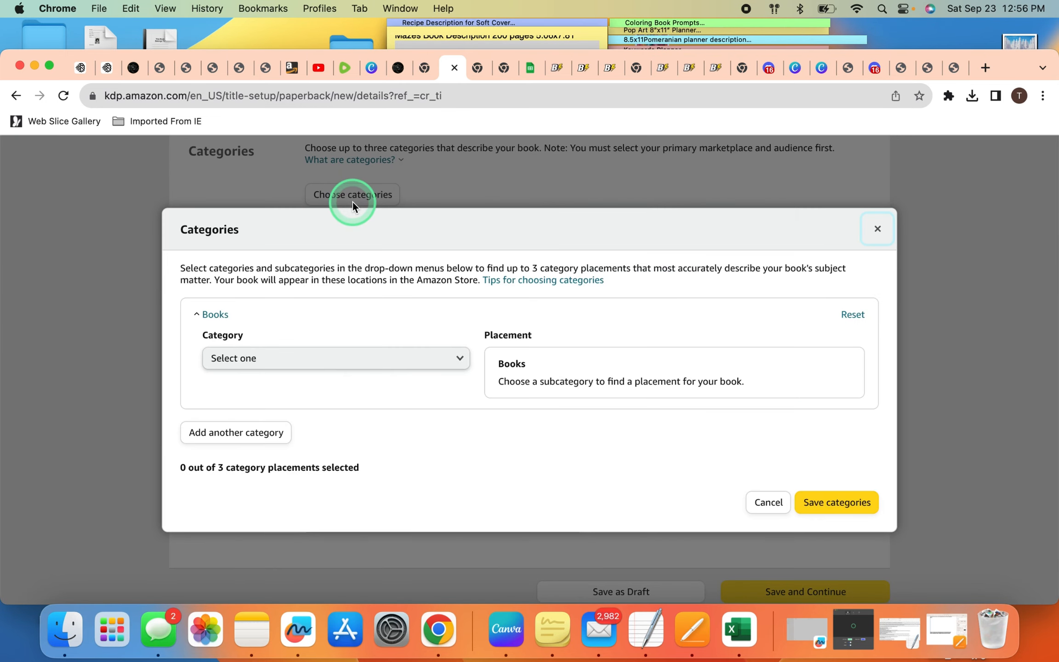
pyautogui.click(461, 361)
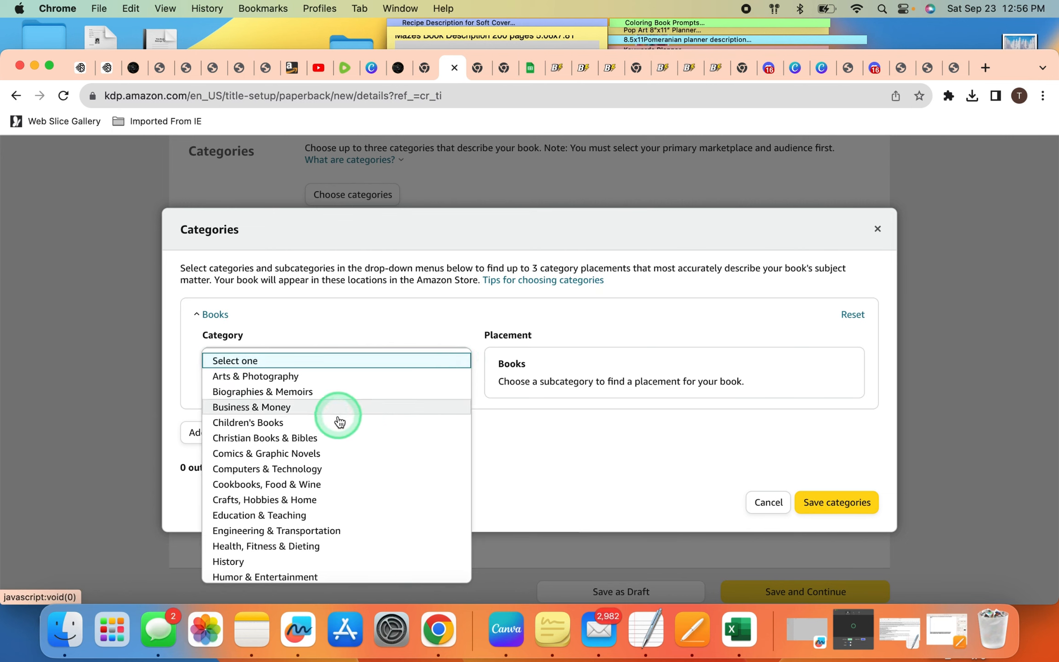
pyautogui.click(334, 423)
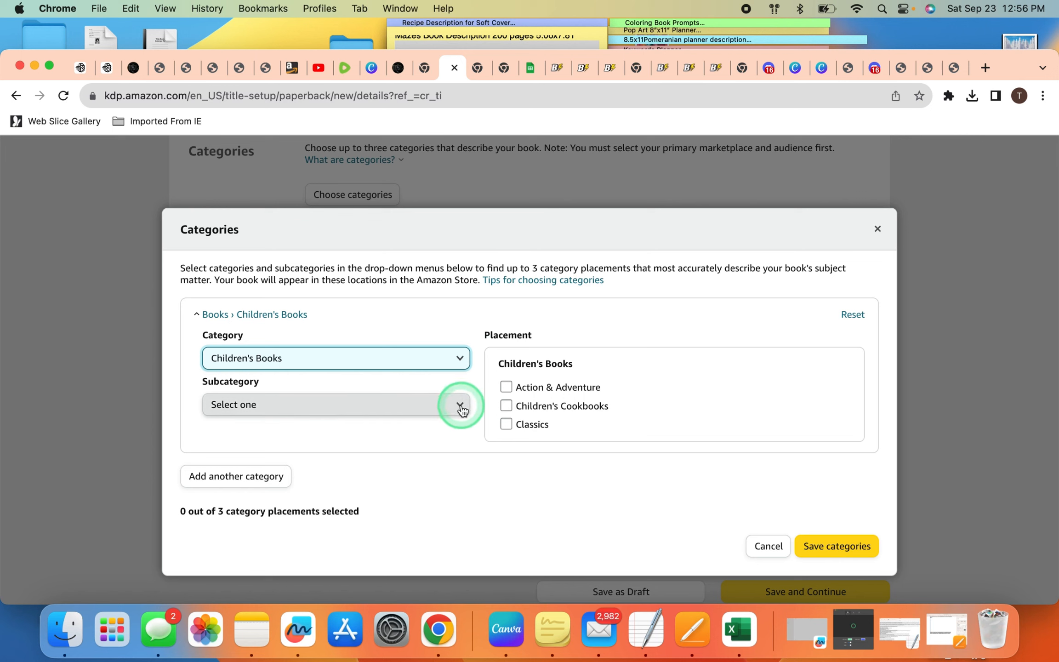
pyautogui.click(462, 406)
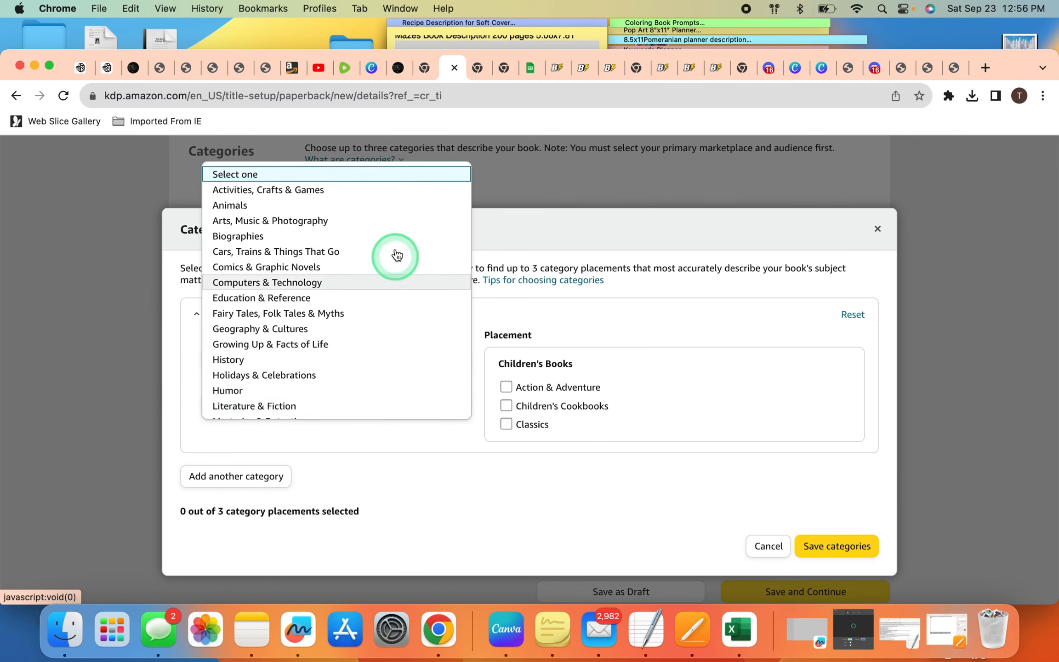
pyautogui.click(382, 195)
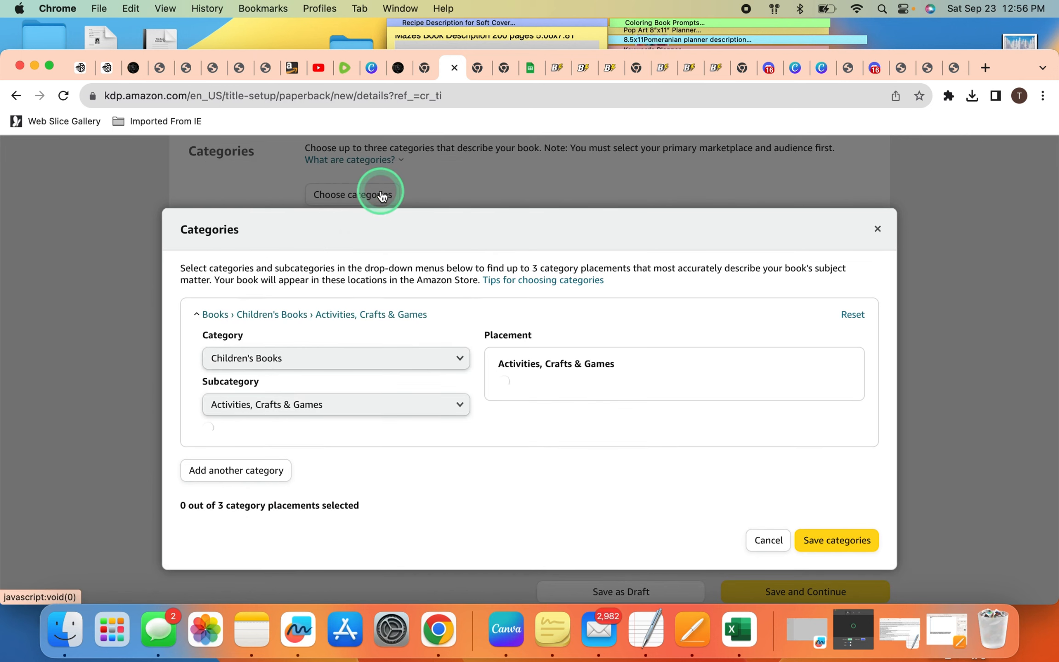
pyautogui.click(507, 389)
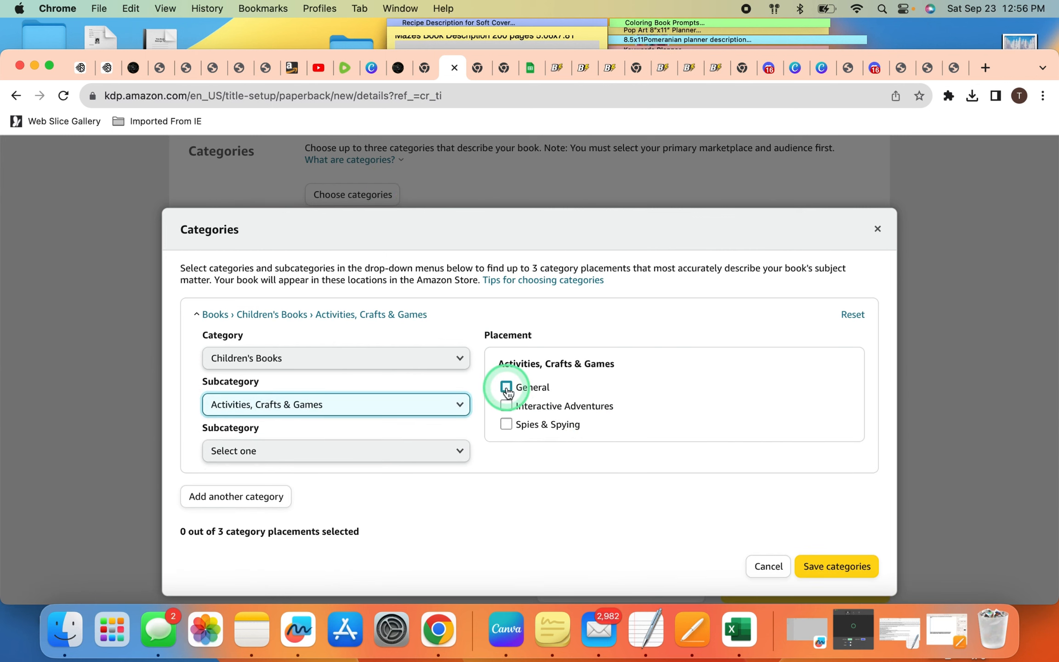
pyautogui.click(462, 456)
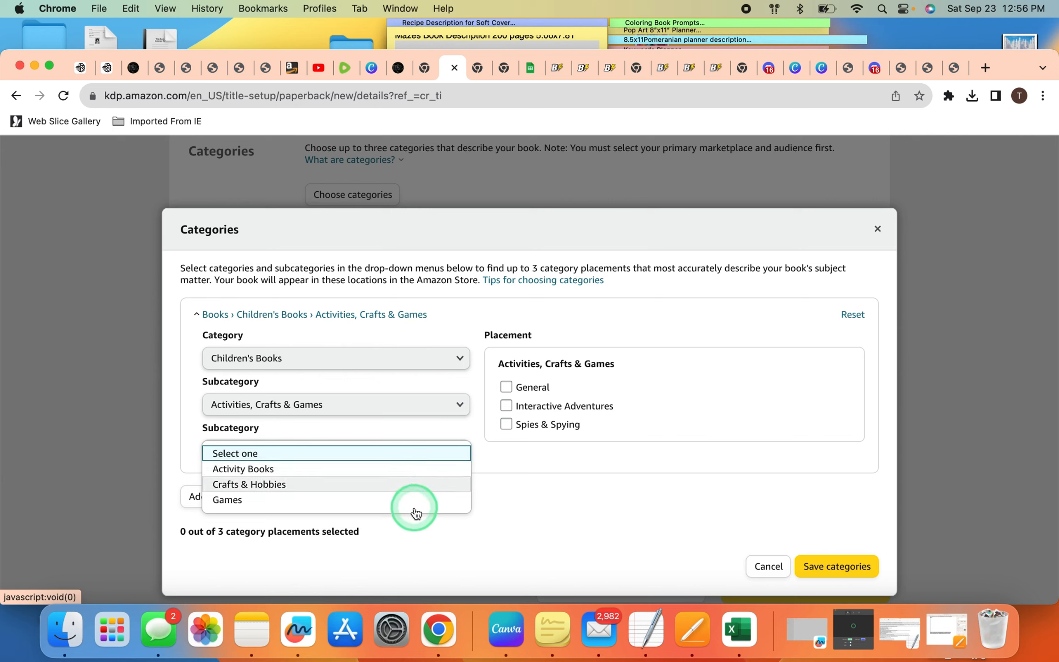
pyautogui.click(260, 501)
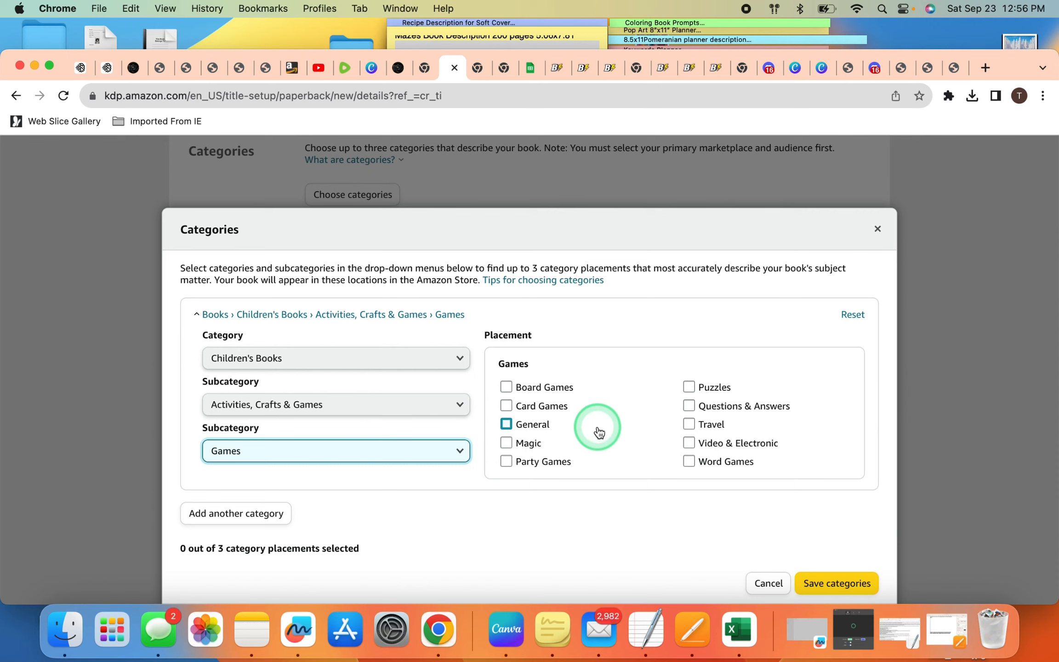
pyautogui.click(507, 425)
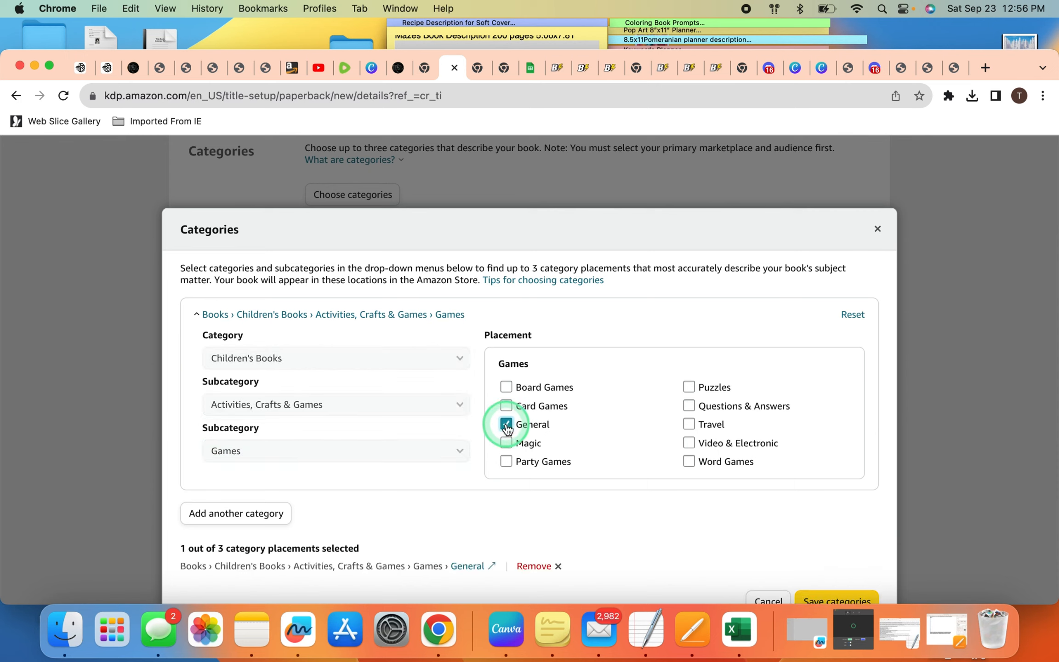
pyautogui.click(688, 387)
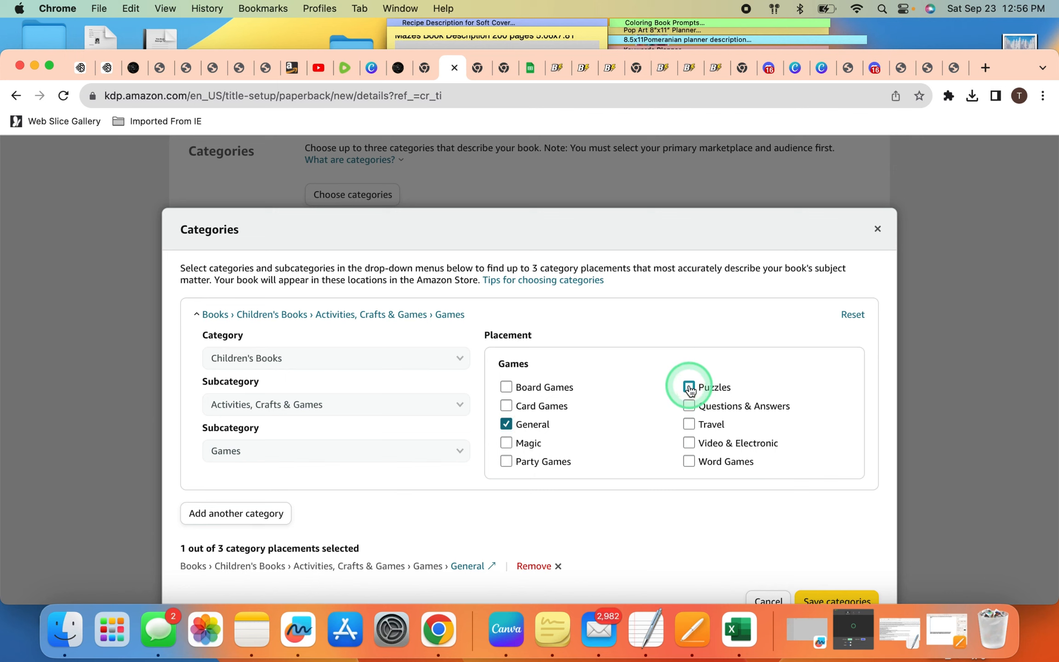
# - Add a category with the General placement under Humor & Entertainment, Puzzles & Games, and save the categories
pyautogui.click(256, 517)
pyautogui.click(459, 387)
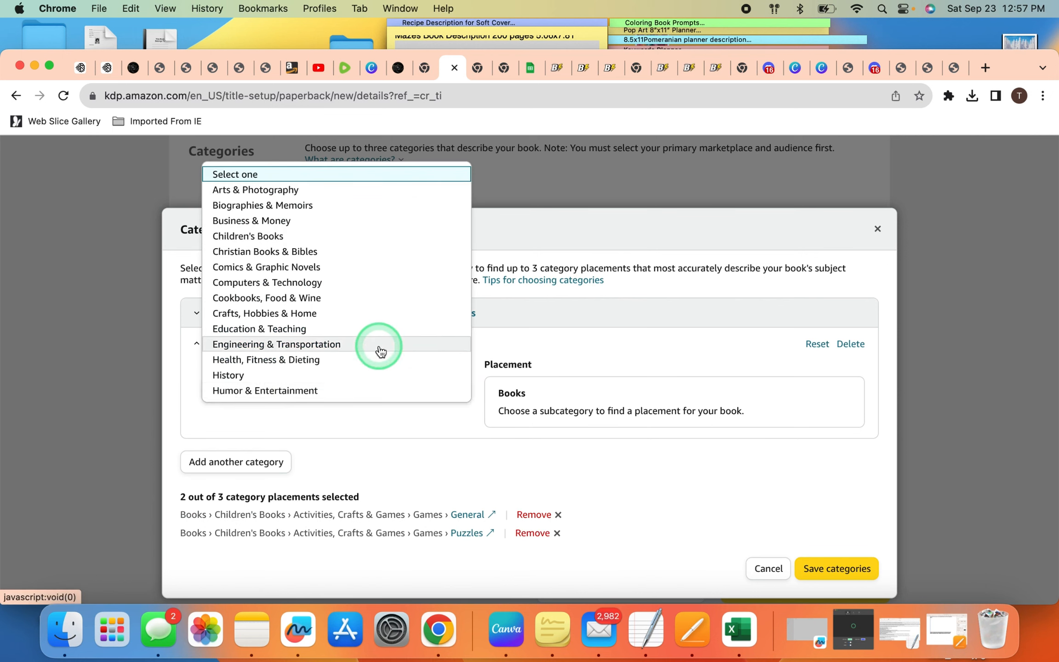
pyautogui.click(379, 394)
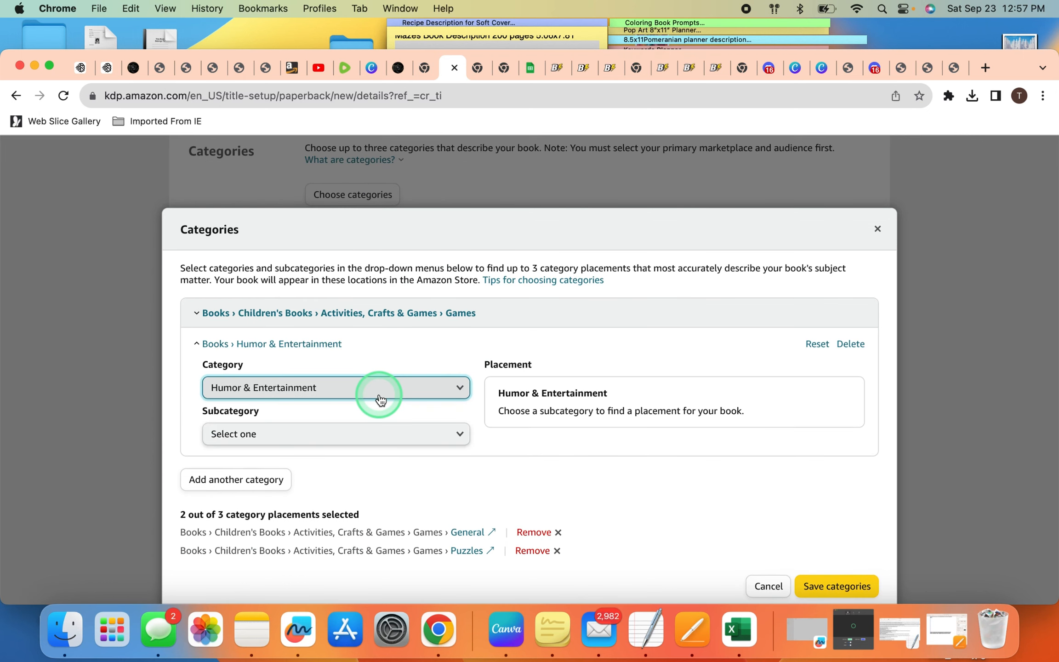
pyautogui.click(461, 435)
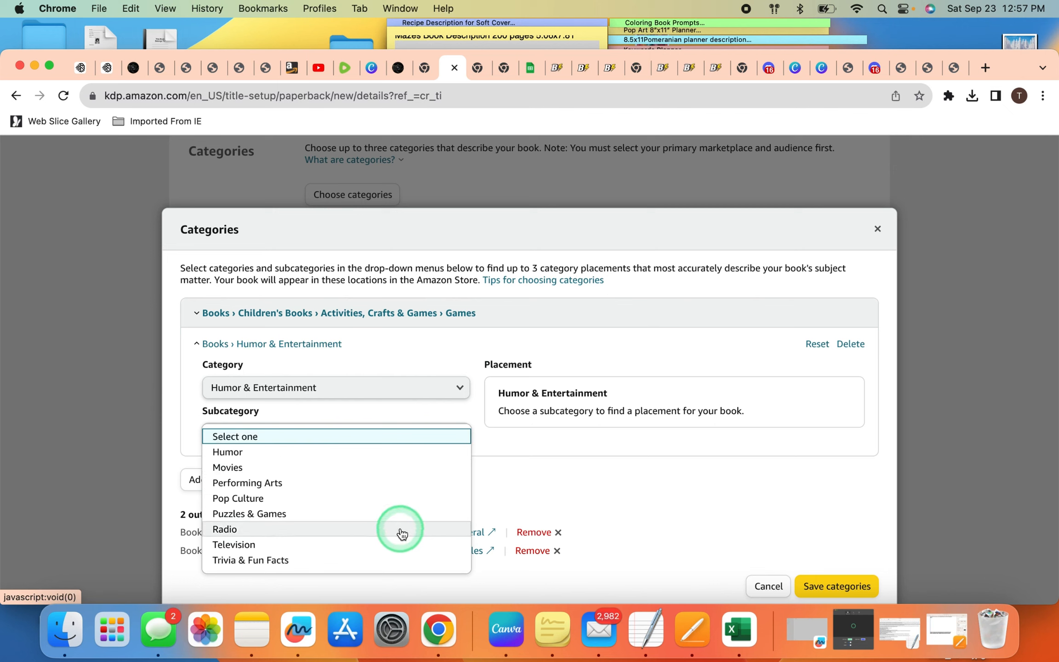
pyautogui.click(403, 517)
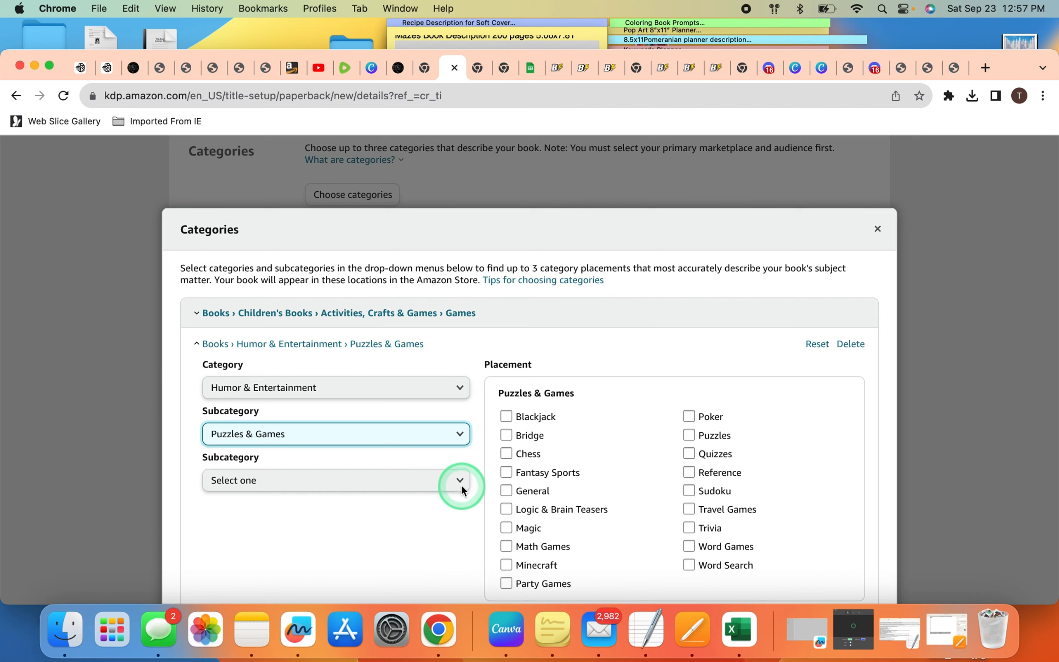
pyautogui.click(459, 481)
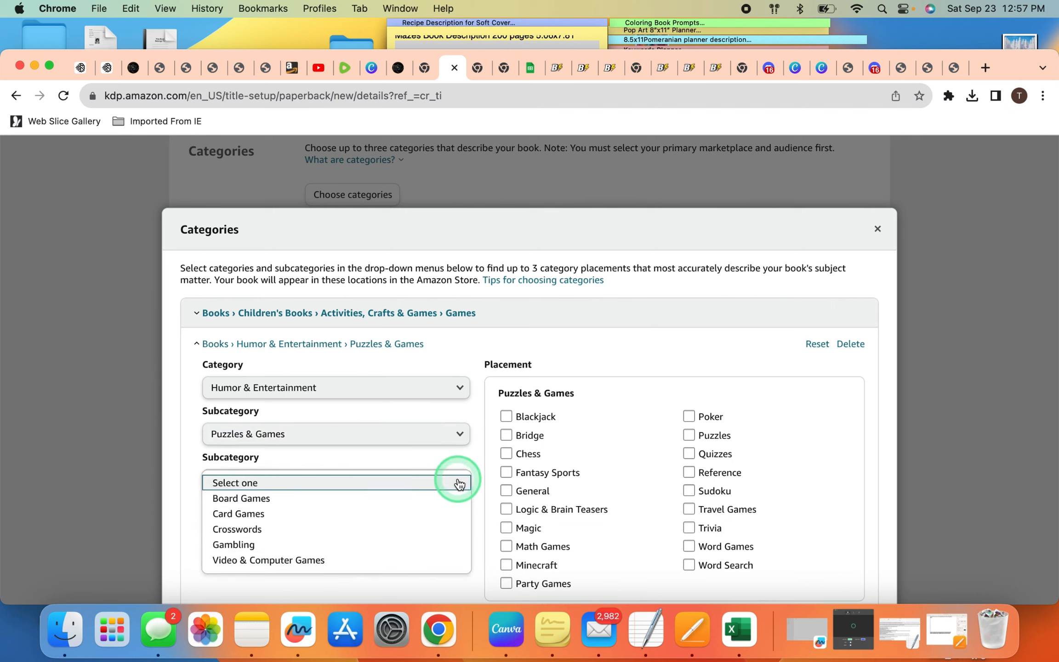
pyautogui.click(506, 491)
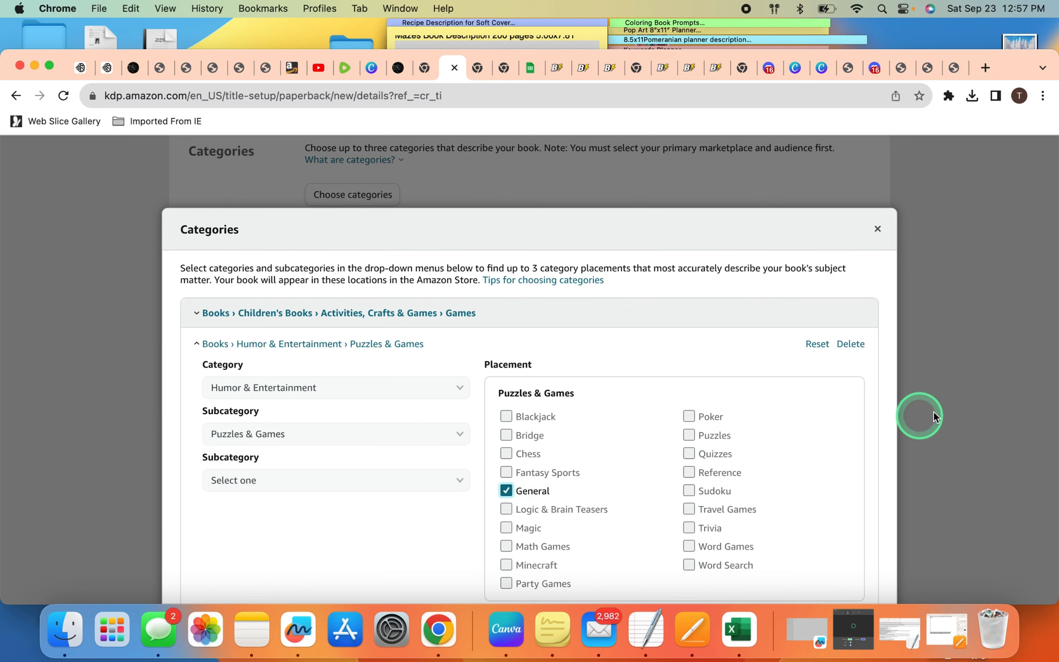
pyautogui.scroll(-5, 970, 408)
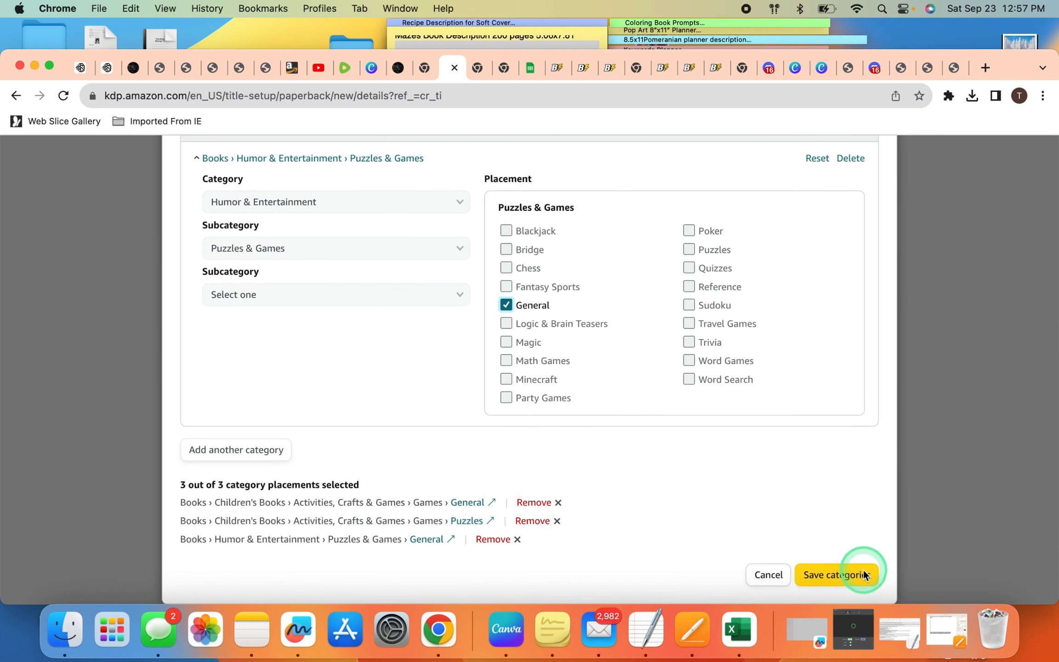
pyautogui.click(858, 575)
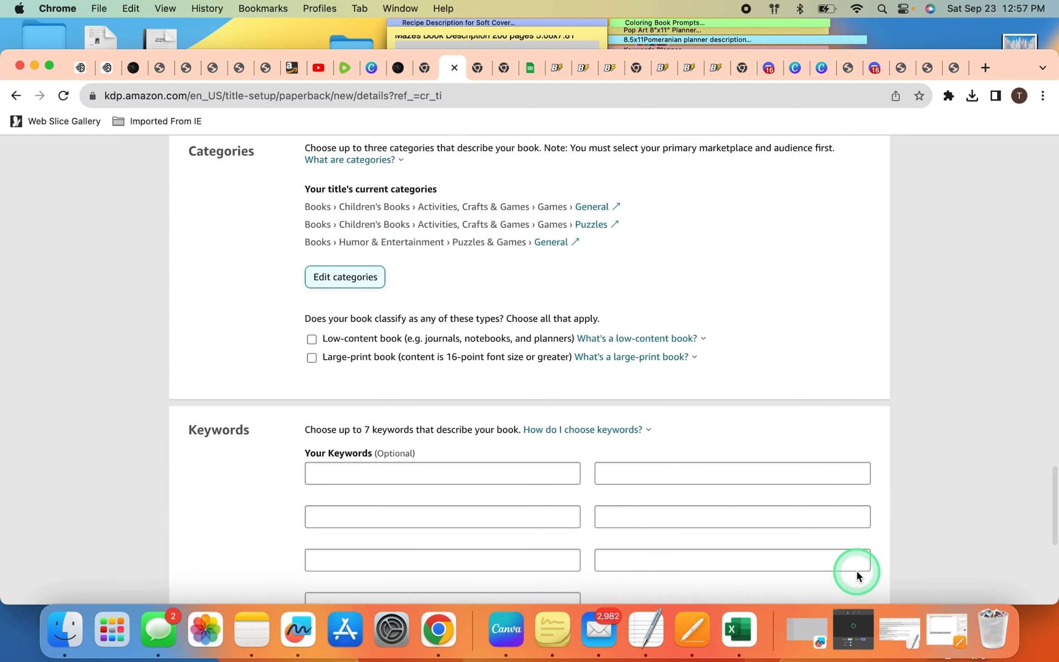
# - Fill in the seven book keywords using the Keynotes for Maze Book Games sticky note
pyautogui.scroll(-4, 608, 386)
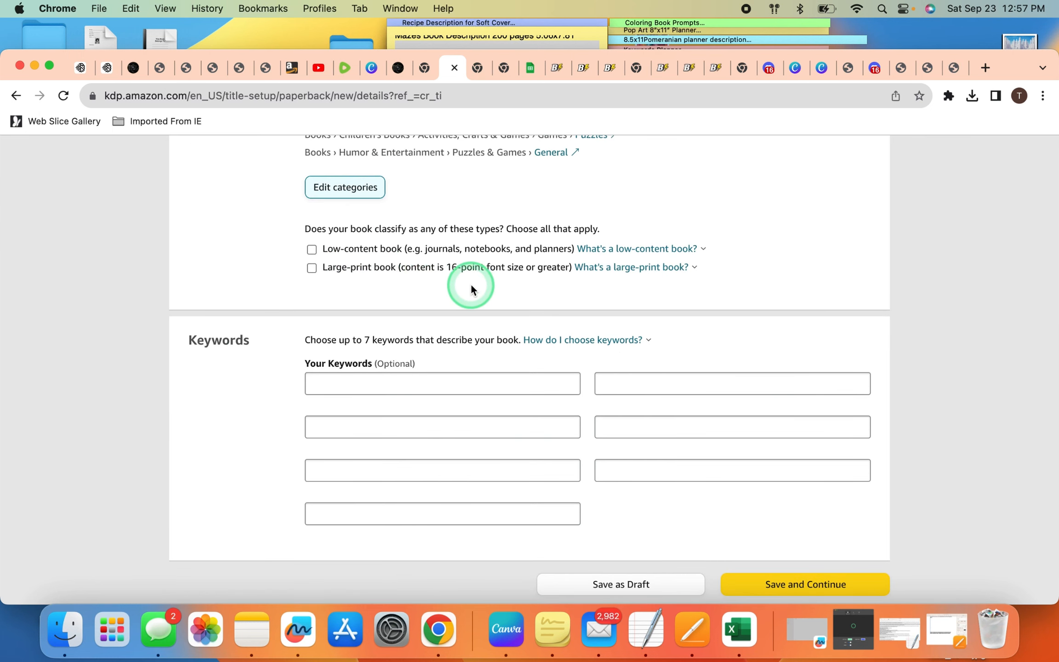
pyautogui.scroll(-8, 470, 288)
pyautogui.click(593, 41)
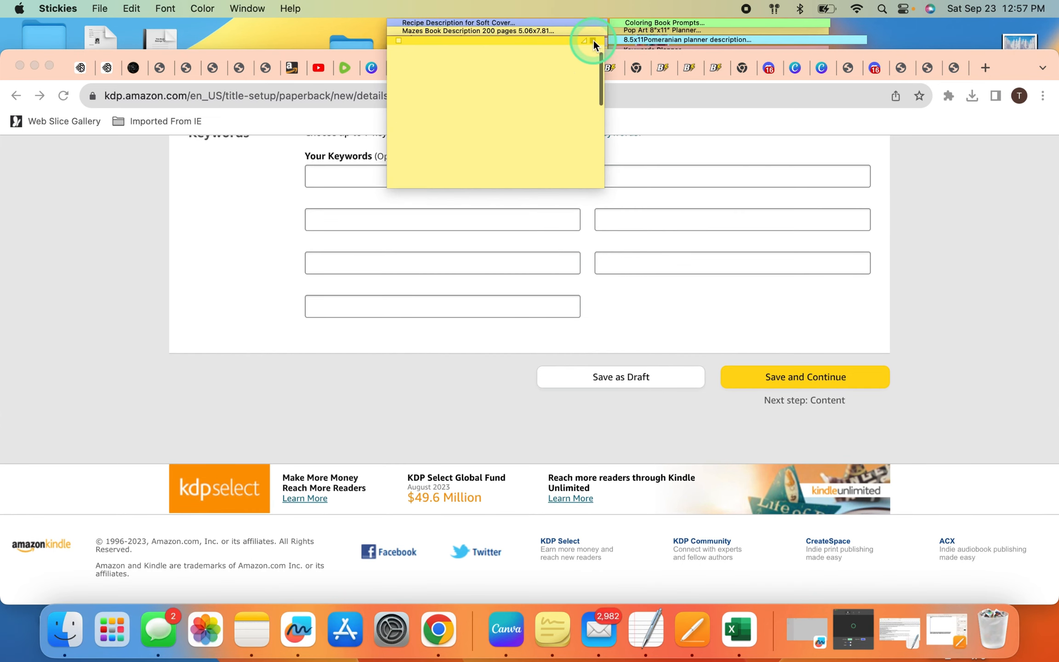
pyautogui.scroll(3, 669, 149)
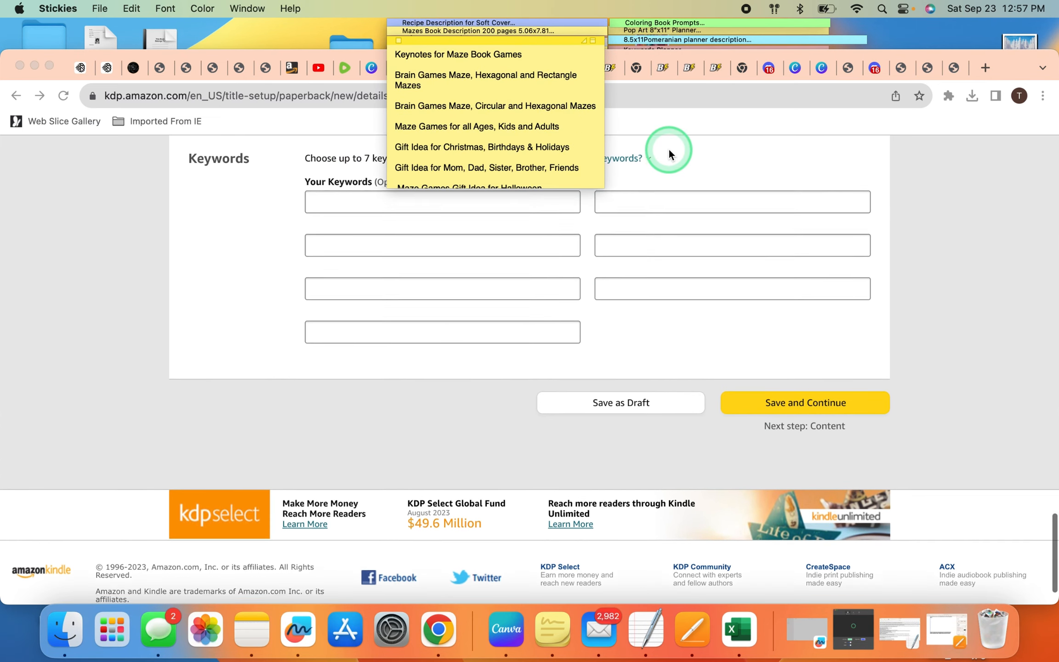
pyautogui.click(443, 88)
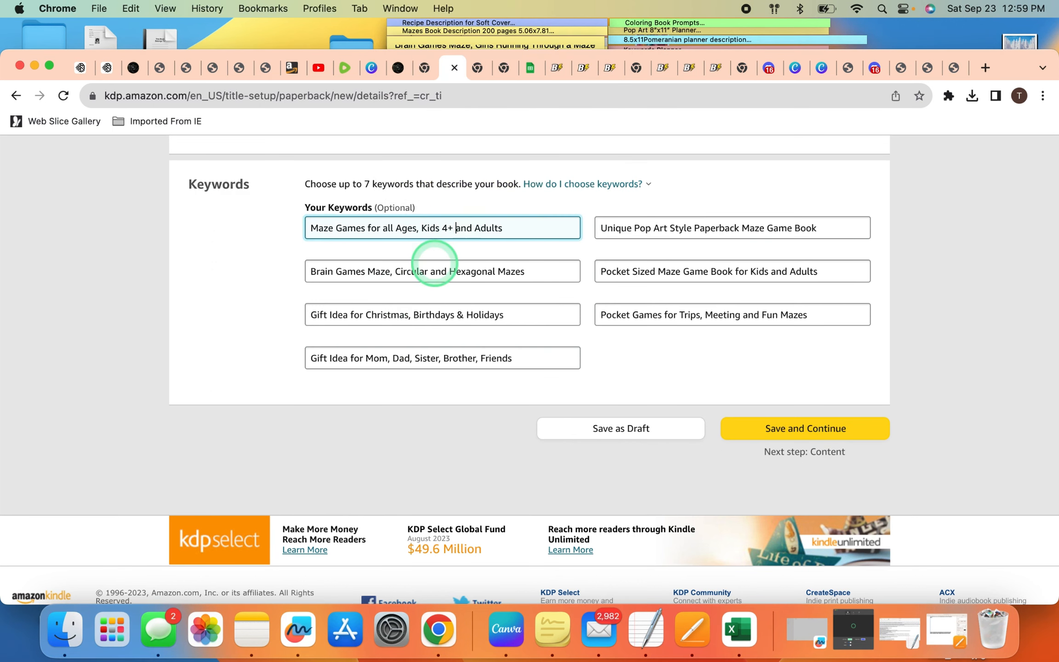
# - Insert "4+" after Kids in the Pocket Sized Maze Game Book keyword, and save the details to continue to the paperback content
pyautogui.click(769, 272)
pyautogui.write('4+')
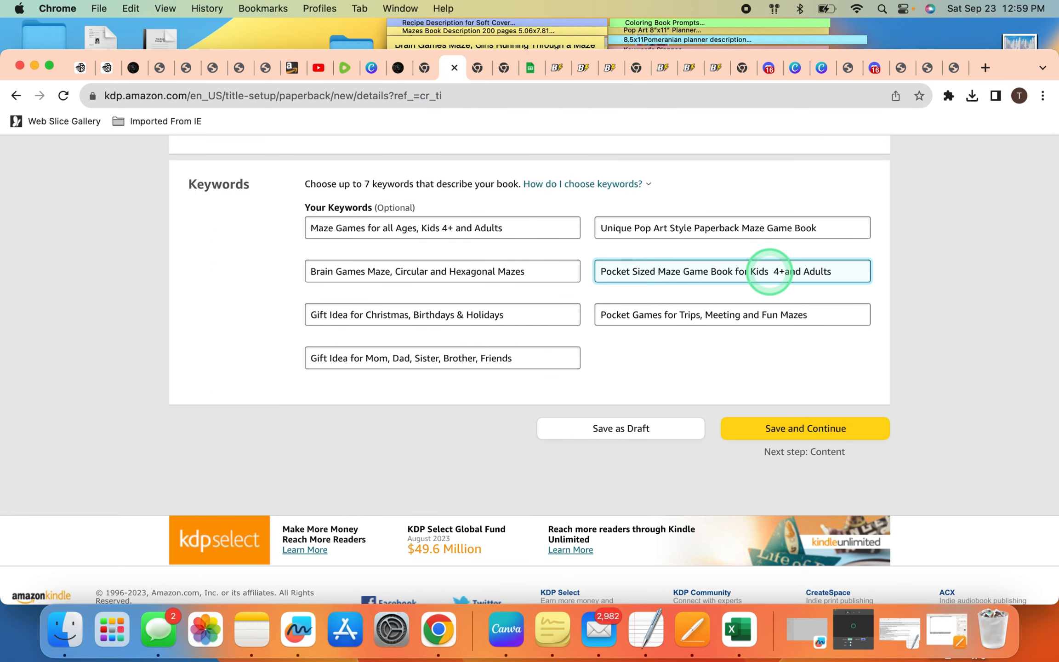
pyautogui.click(808, 430)
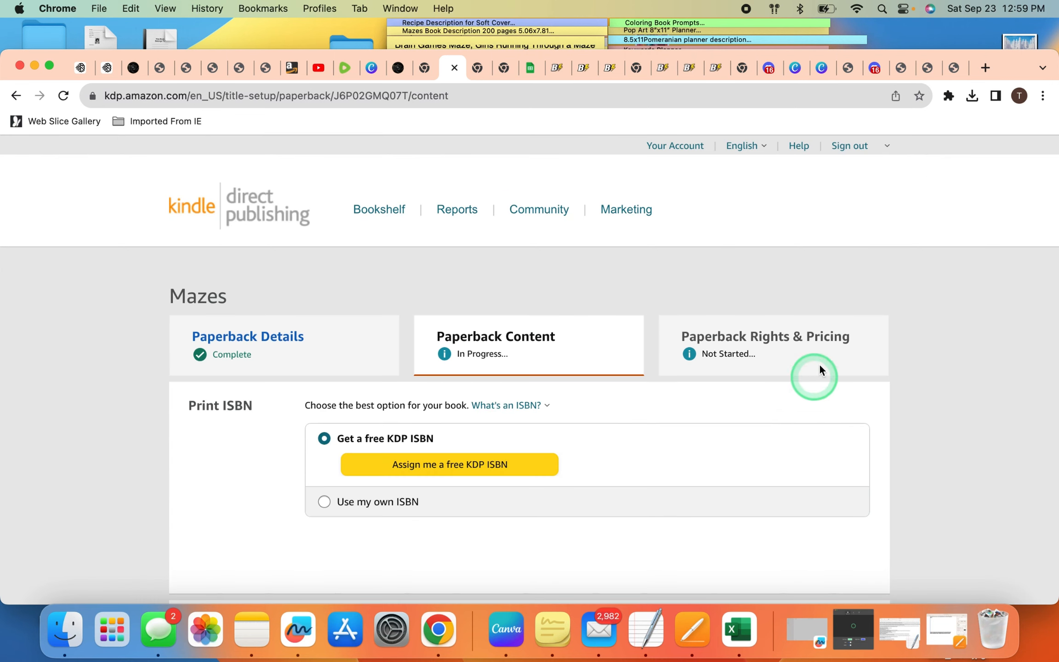
# - Assign a free KDP ISBN to the paperback
pyautogui.scroll(-5, 835, 328)
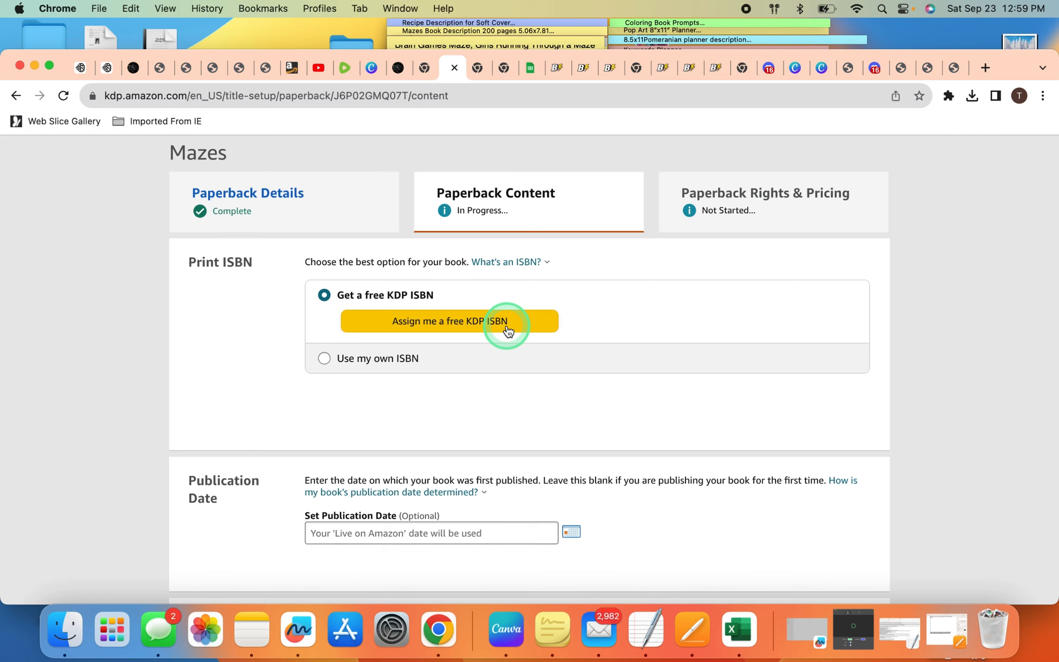
pyautogui.click(508, 327)
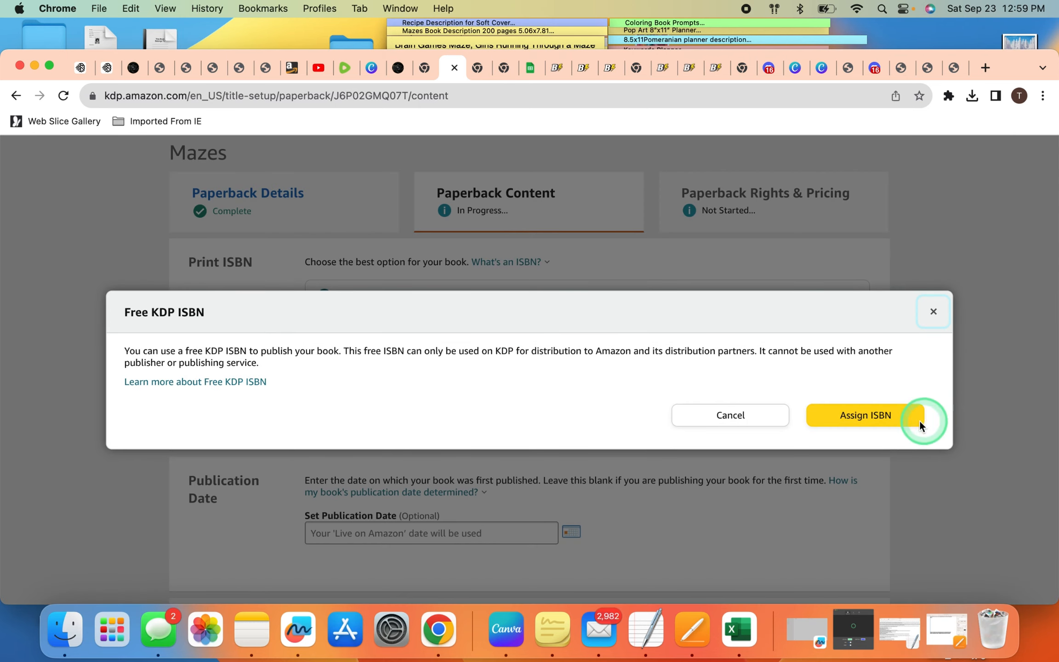
pyautogui.click(903, 416)
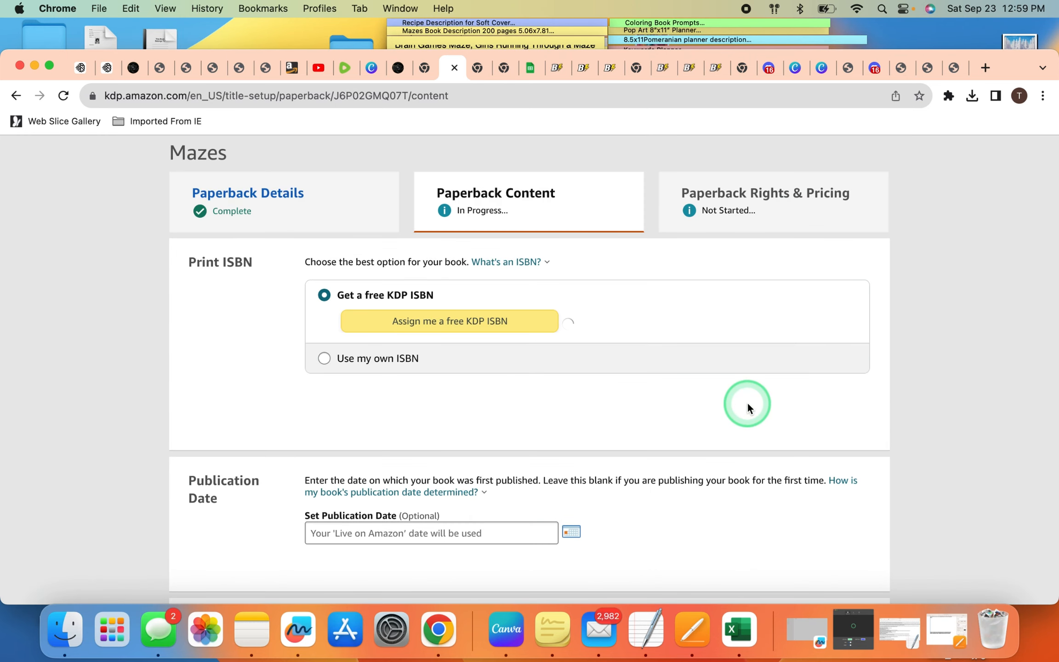
# - Set the paperback's trim size to 5.06 x 7.81 in
pyautogui.scroll(-10, 747, 403)
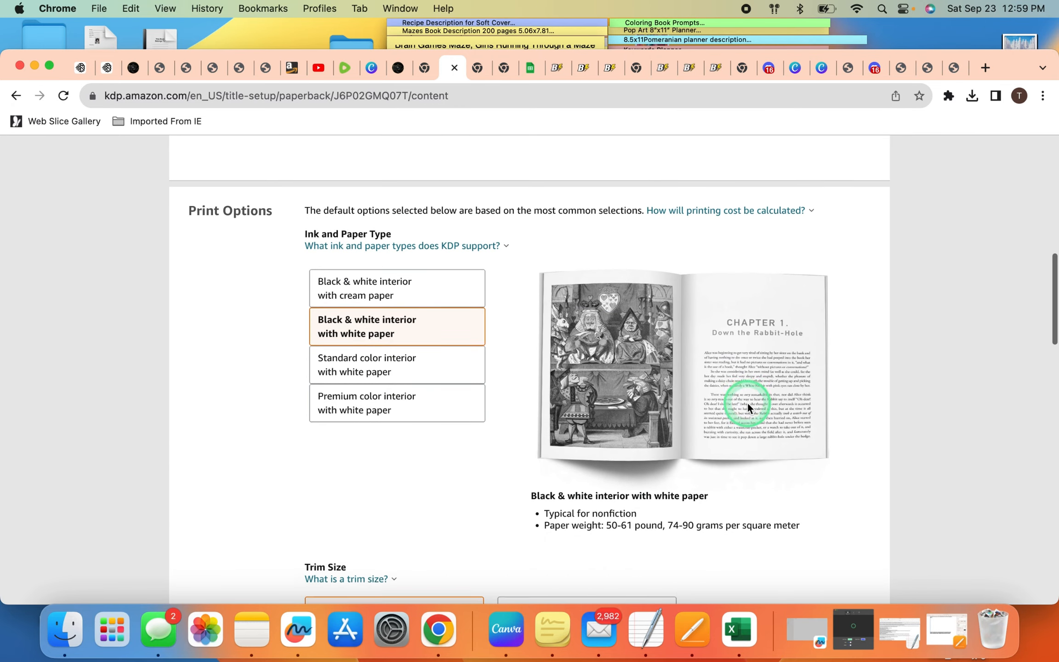
pyautogui.scroll(-6, 748, 403)
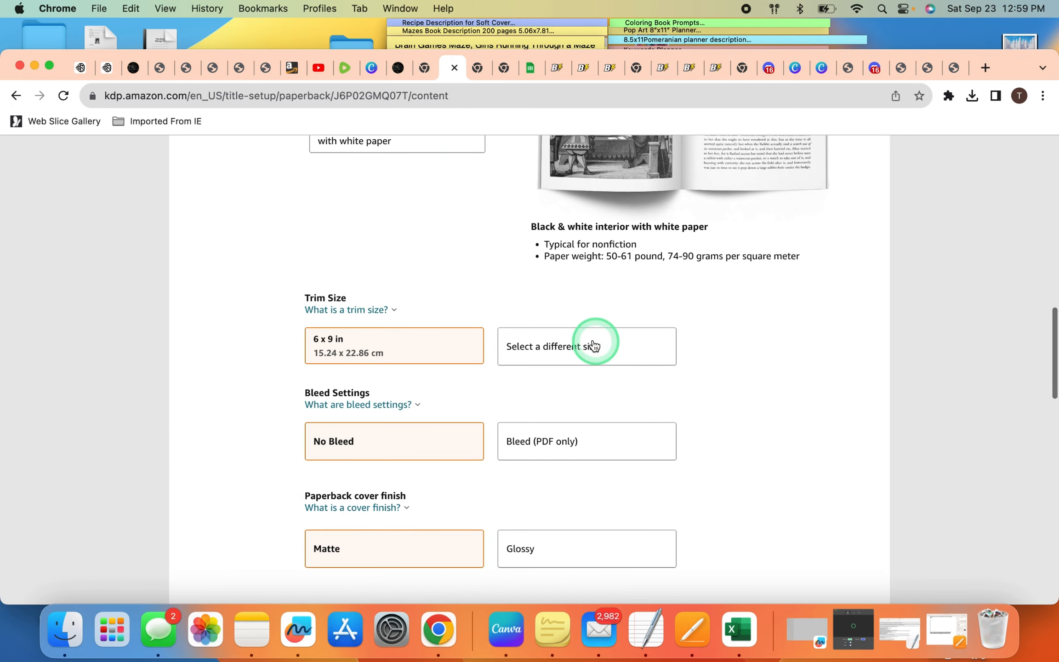
pyautogui.click(561, 347)
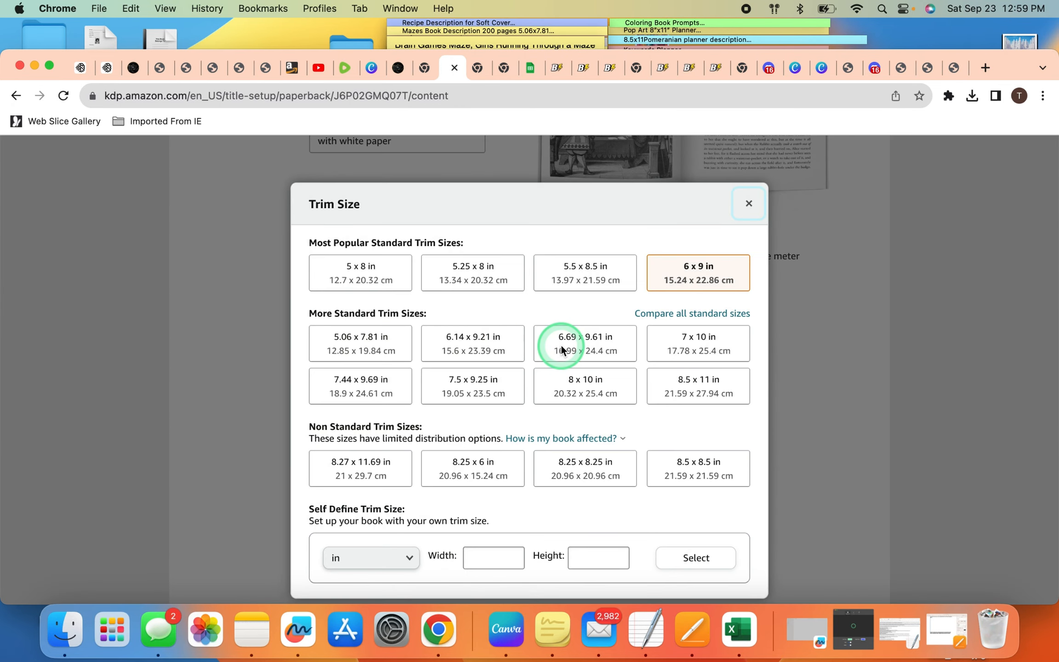
pyautogui.click(373, 354)
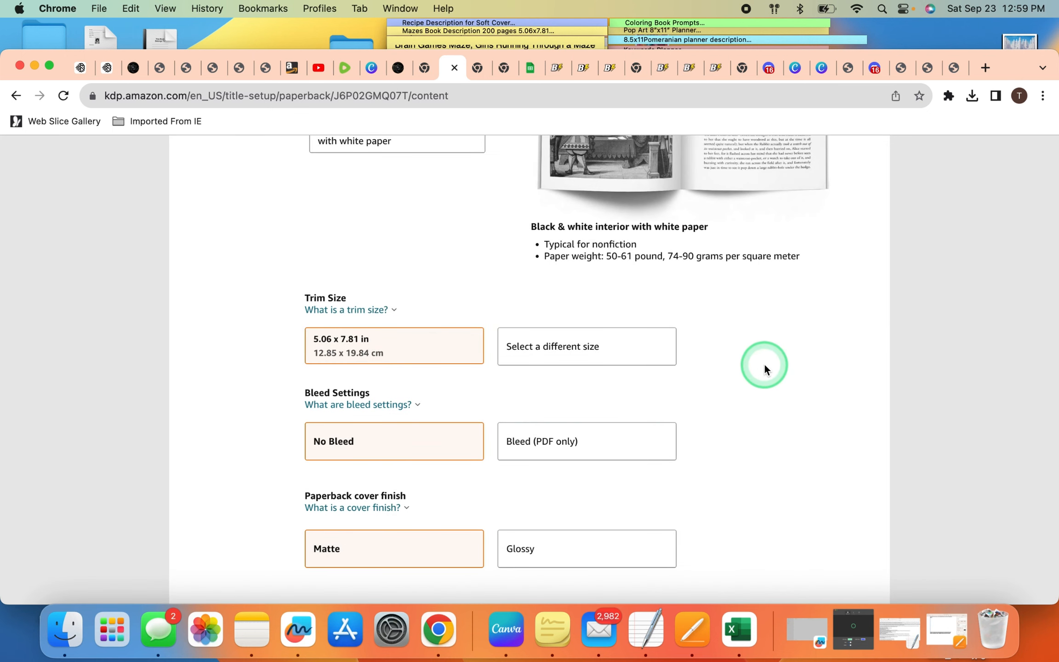
# - Upload the 200-page no-bleed CMYK interior PDF, whose name starts with "t#4int$Paperback Interior", as the paperback manuscript
pyautogui.scroll(-10, 765, 366)
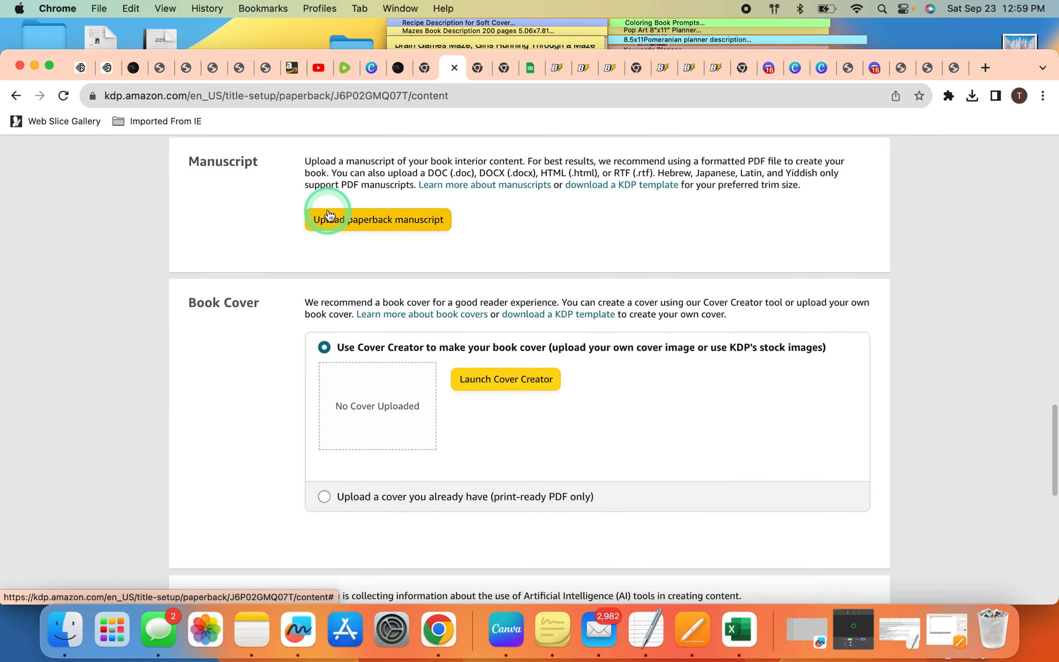
pyautogui.click(353, 221)
pyautogui.scroll(-5, 408, 322)
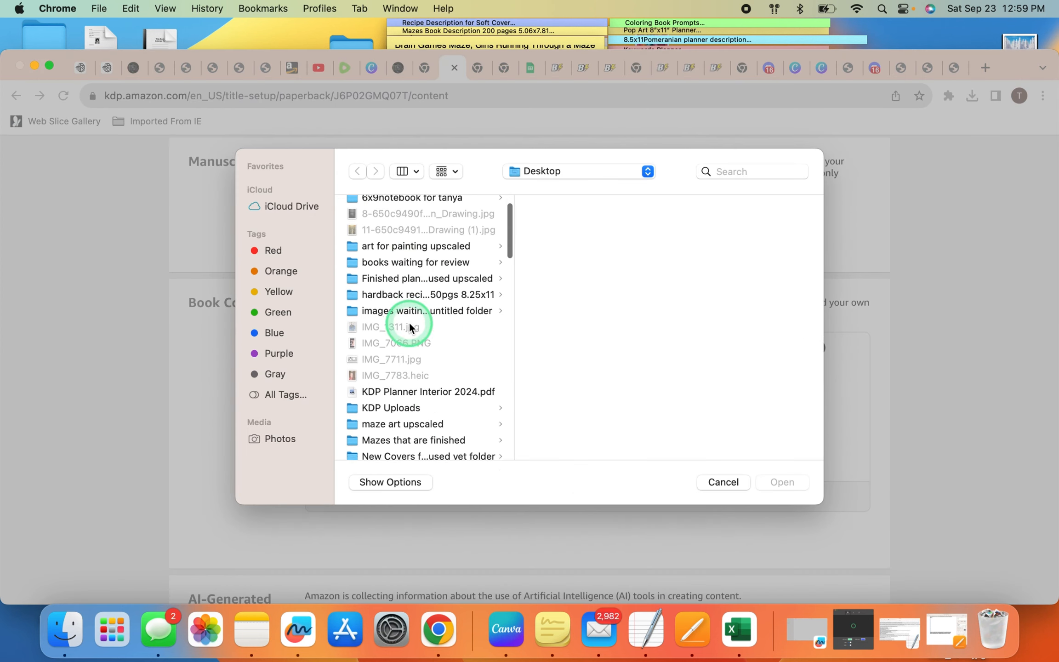
pyautogui.scroll(-7, 410, 327)
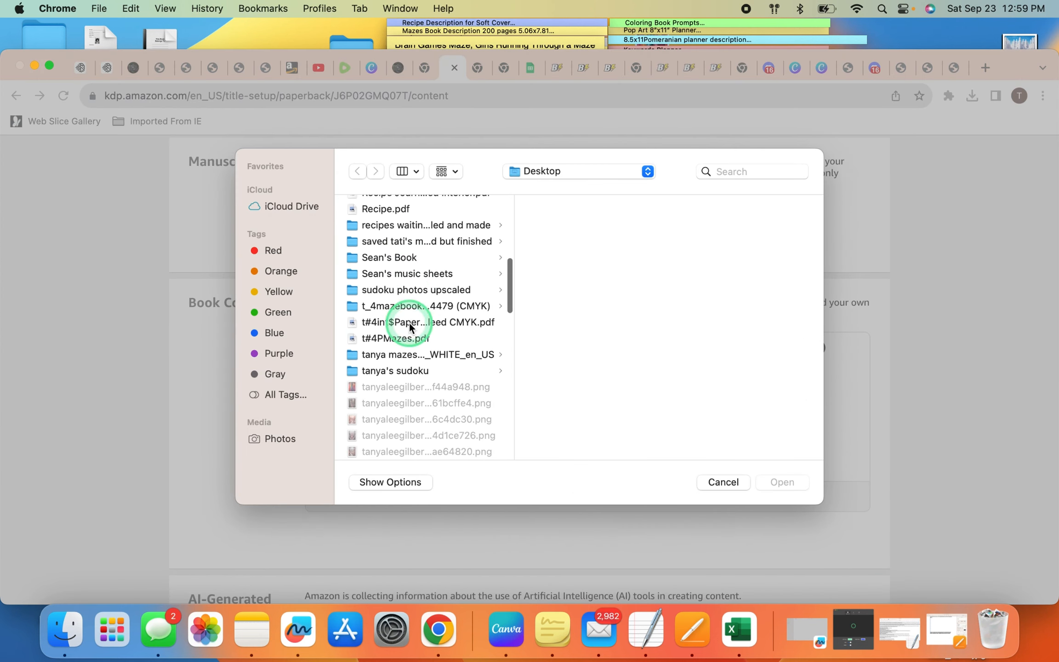
pyautogui.click(370, 305)
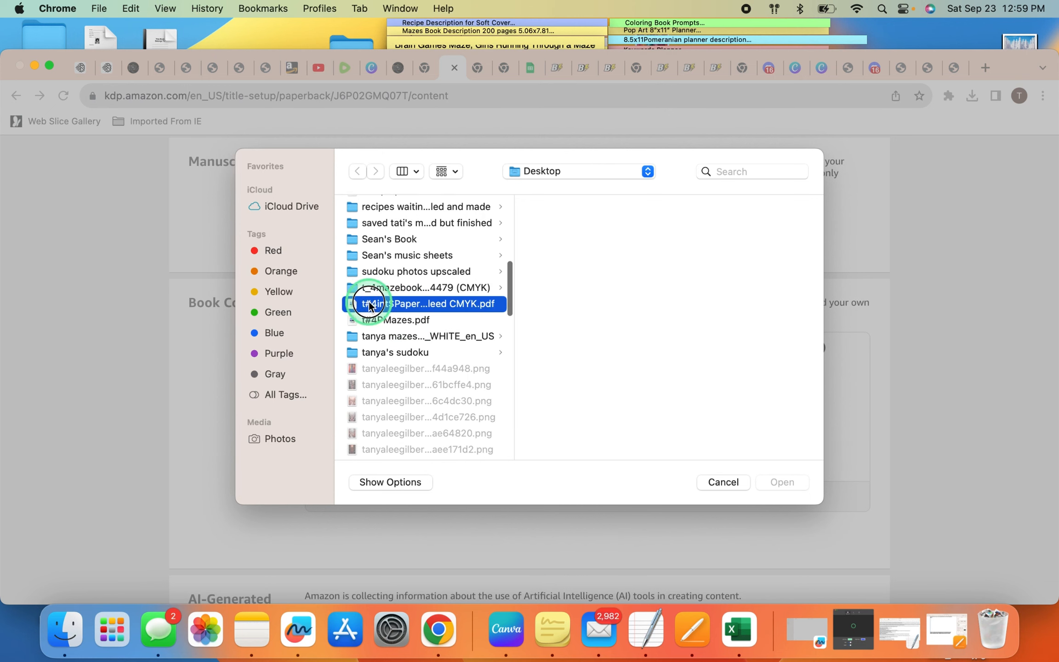
pyautogui.click(370, 305)
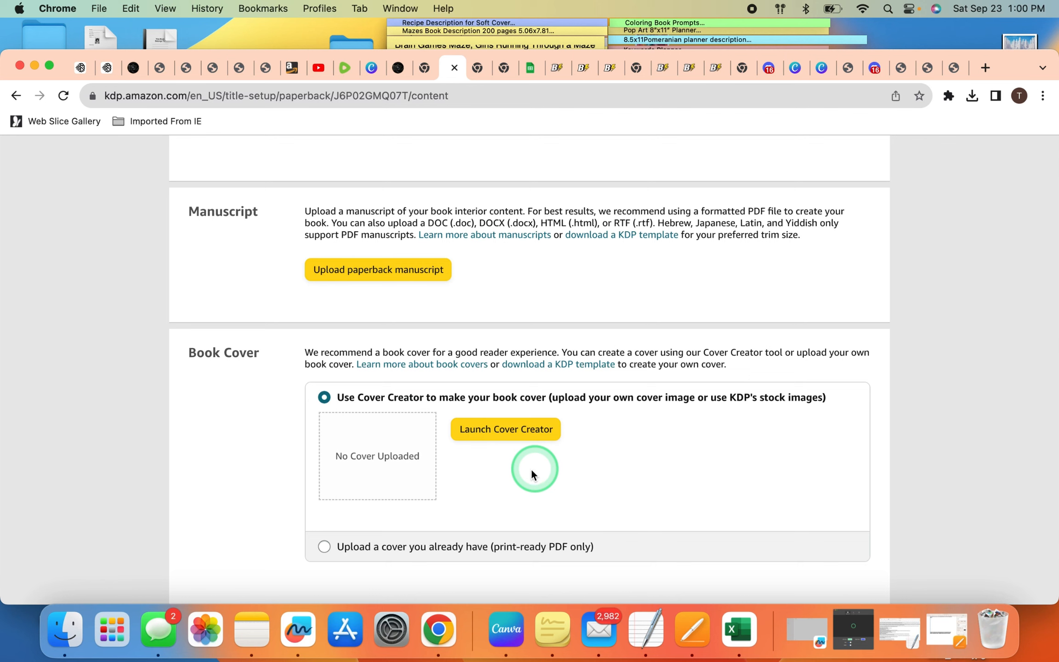
# - Choose to supply an existing print-ready cover and upload t#4PMazes.pdf as the cover file
pyautogui.click(325, 547)
pyautogui.scroll(-2, 659, 501)
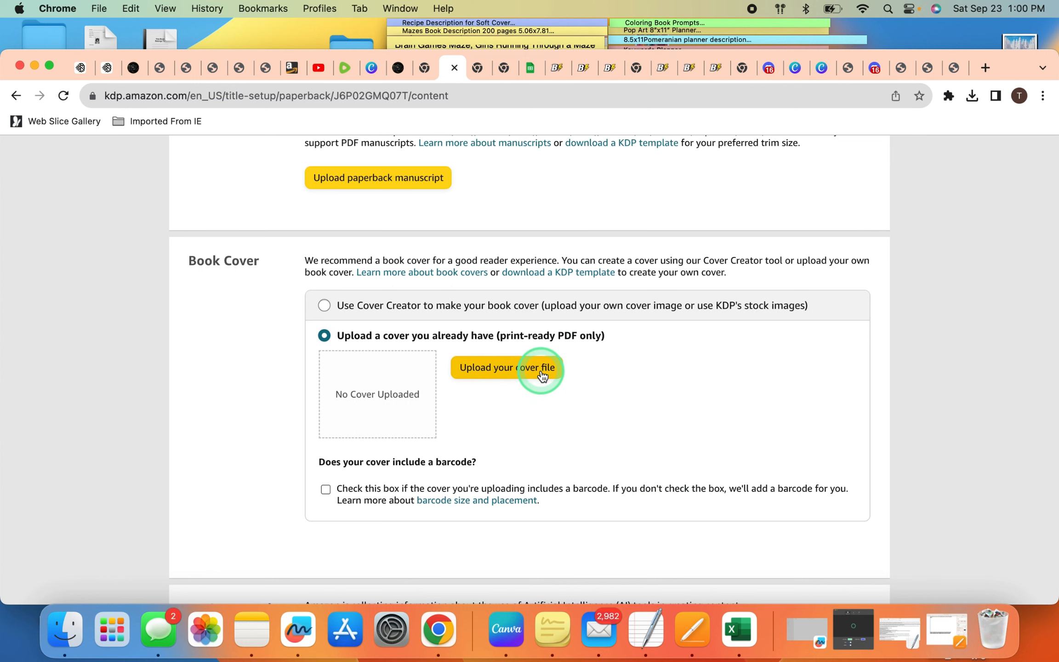
pyautogui.click(542, 375)
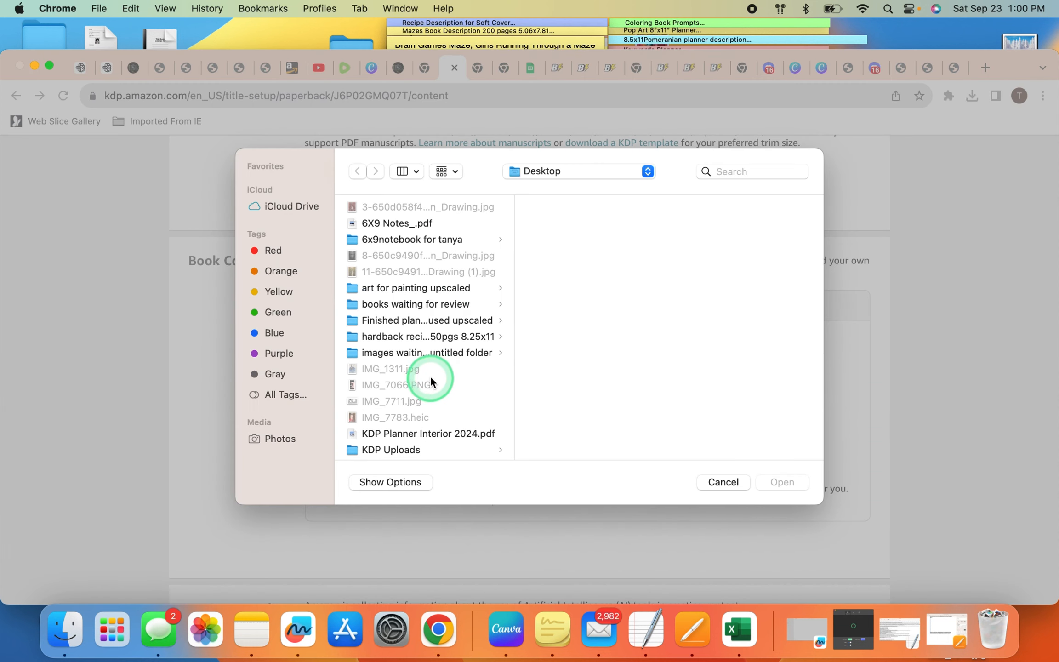
pyautogui.scroll(-2, 430, 376)
pyautogui.scroll(-10, 432, 376)
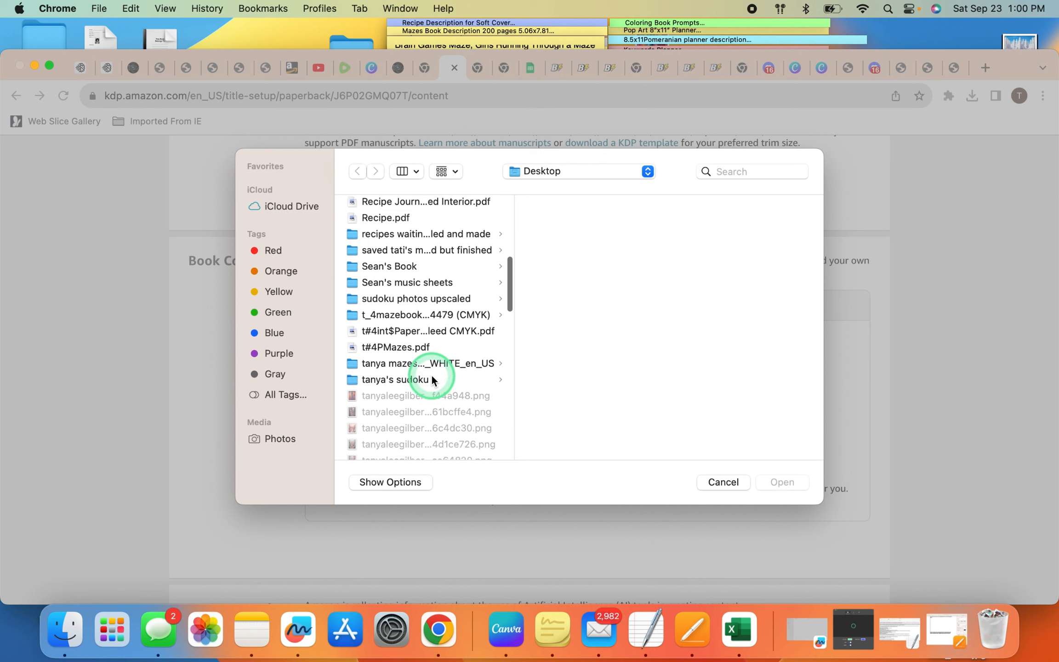
pyautogui.doubleClick(371, 304)
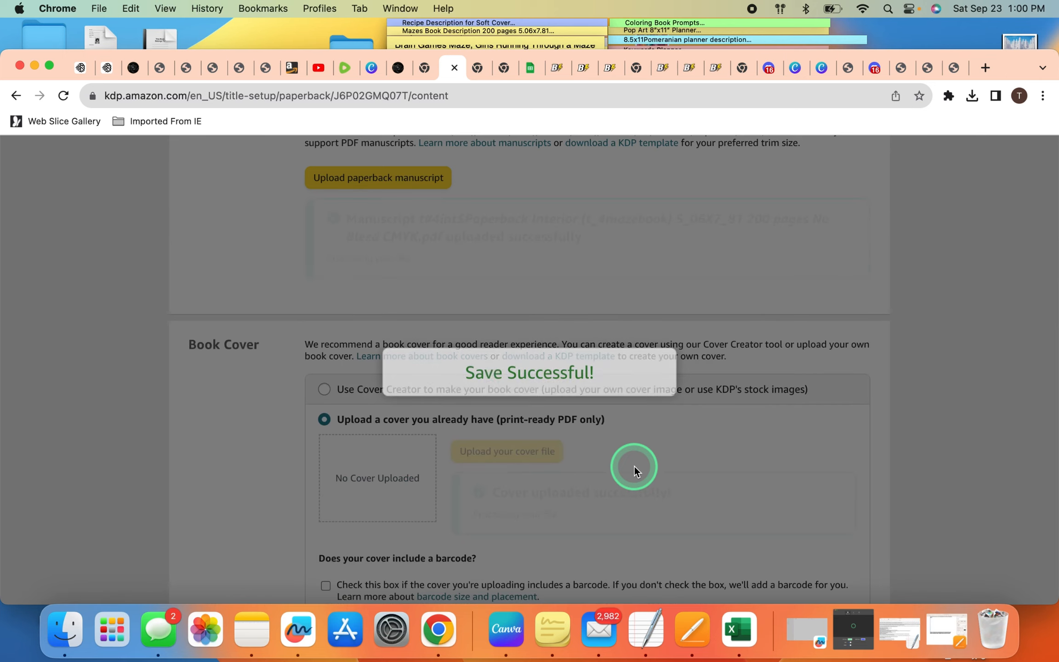
# - Declare that AI tools were used in creating the book, and set AI-generated texts to None
pyautogui.scroll(-10, 635, 466)
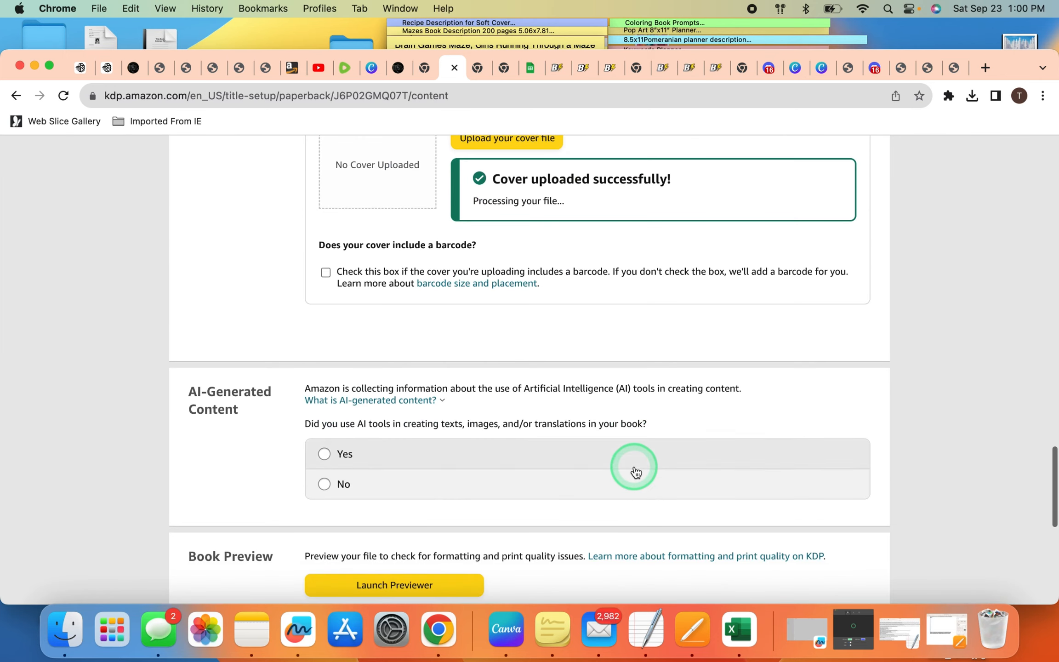
pyautogui.scroll(-3, 635, 466)
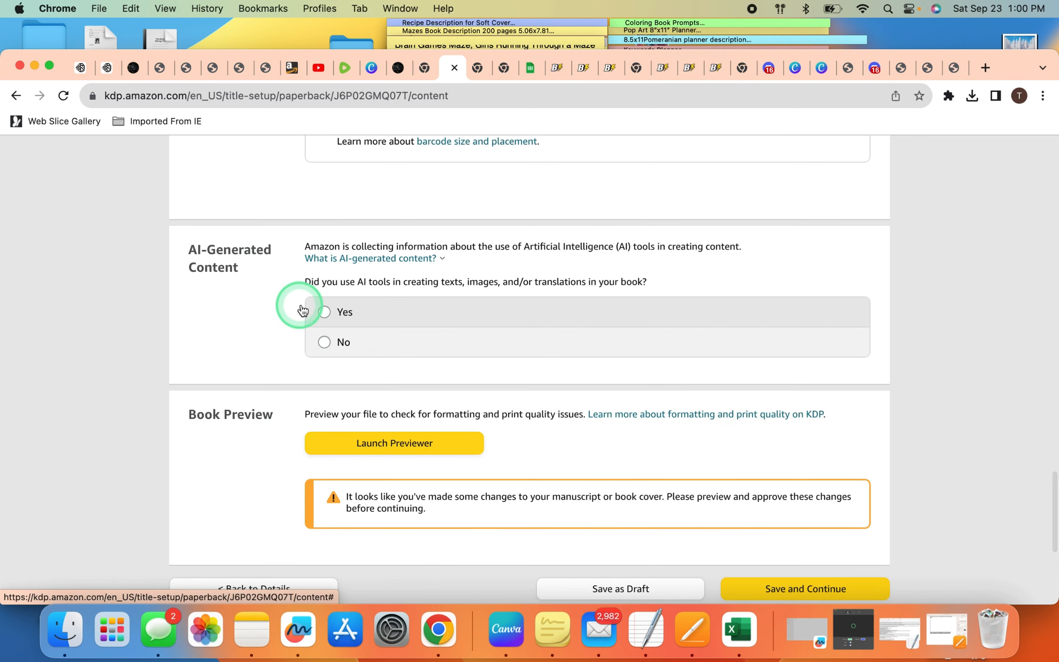
pyautogui.click(325, 313)
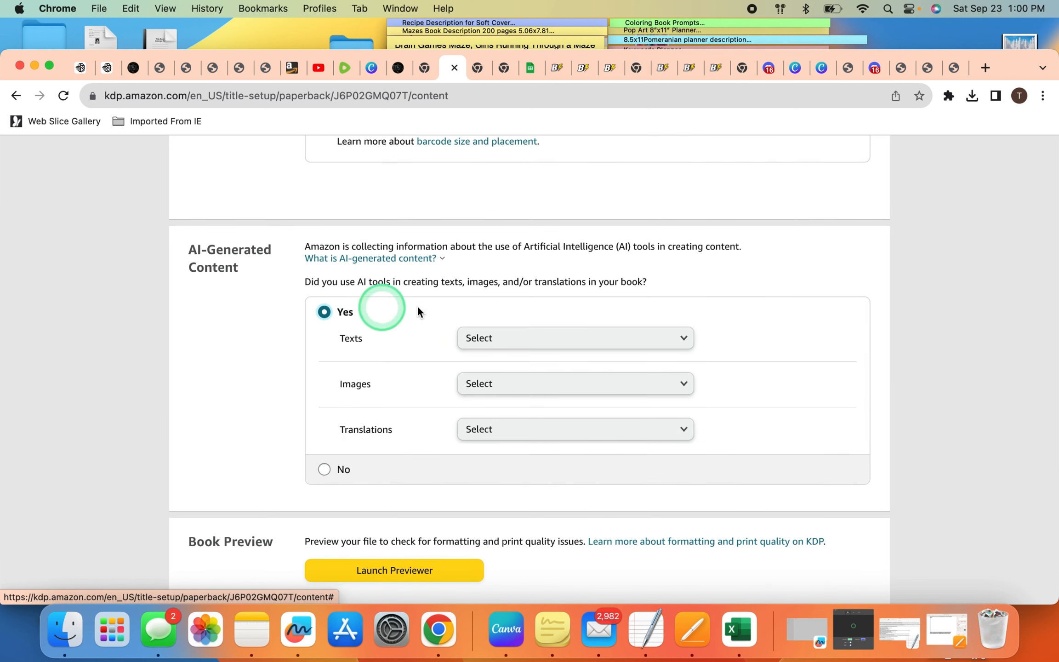
pyautogui.click(688, 338)
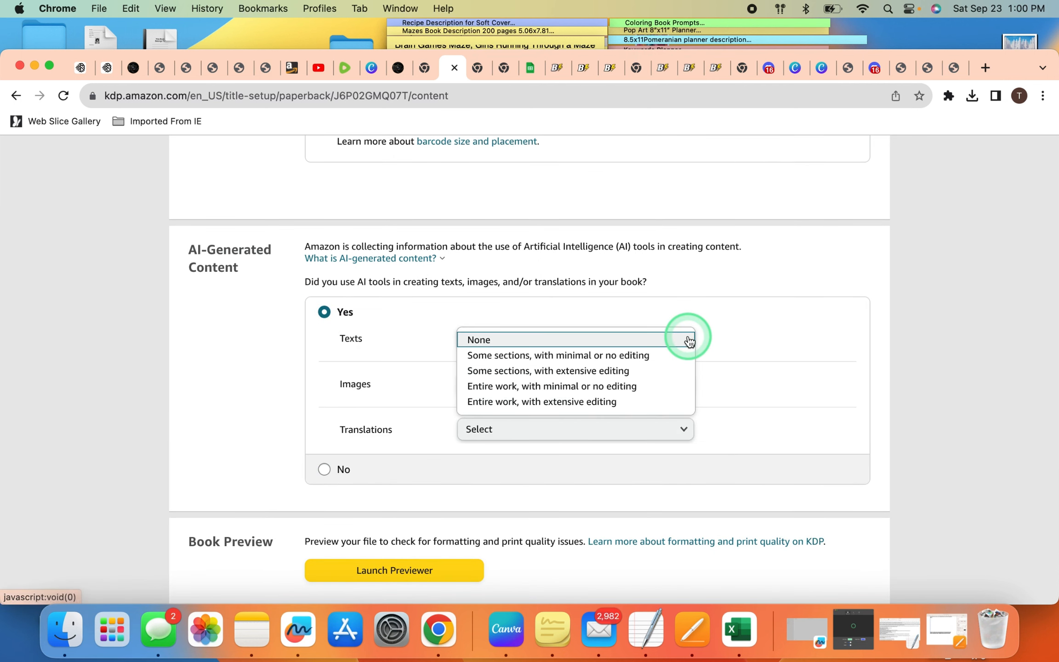
pyautogui.click(661, 346)
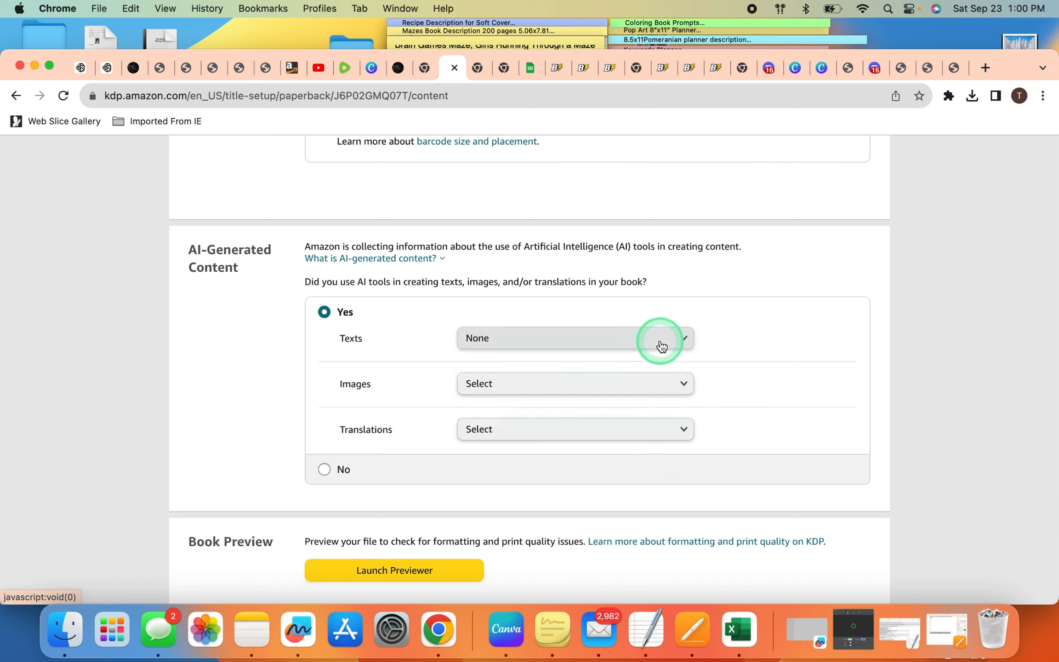
# - Declare one or a few AI-generated images with extensive editing, made with Midjourney Ai, and set AI translations to None
pyautogui.click(683, 386)
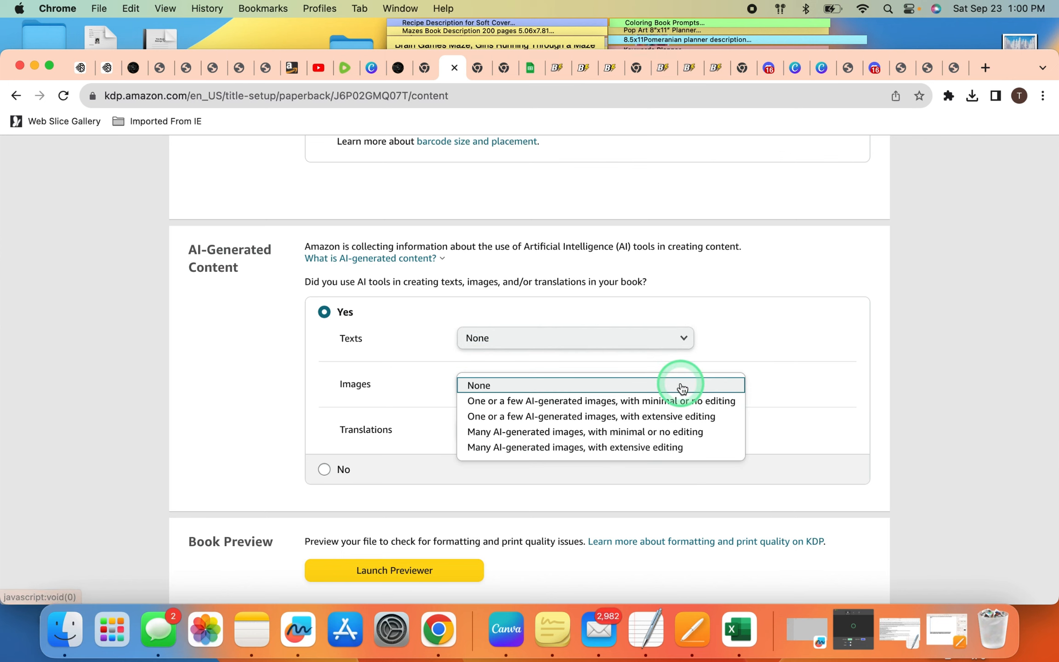
pyautogui.click(629, 416)
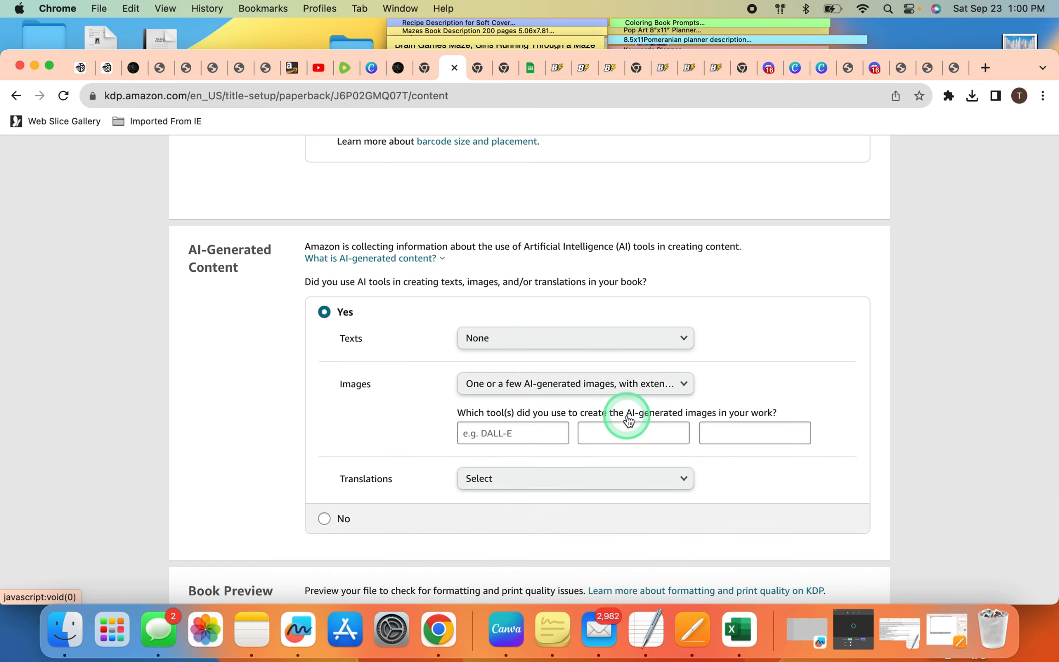
pyautogui.click(541, 436)
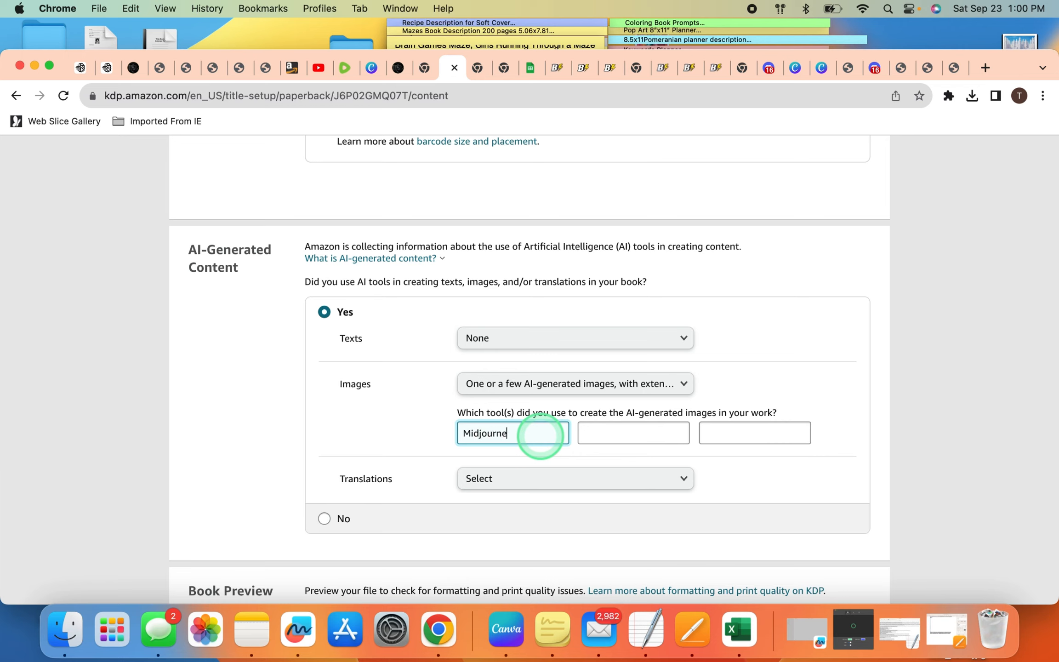
pyautogui.click(685, 481)
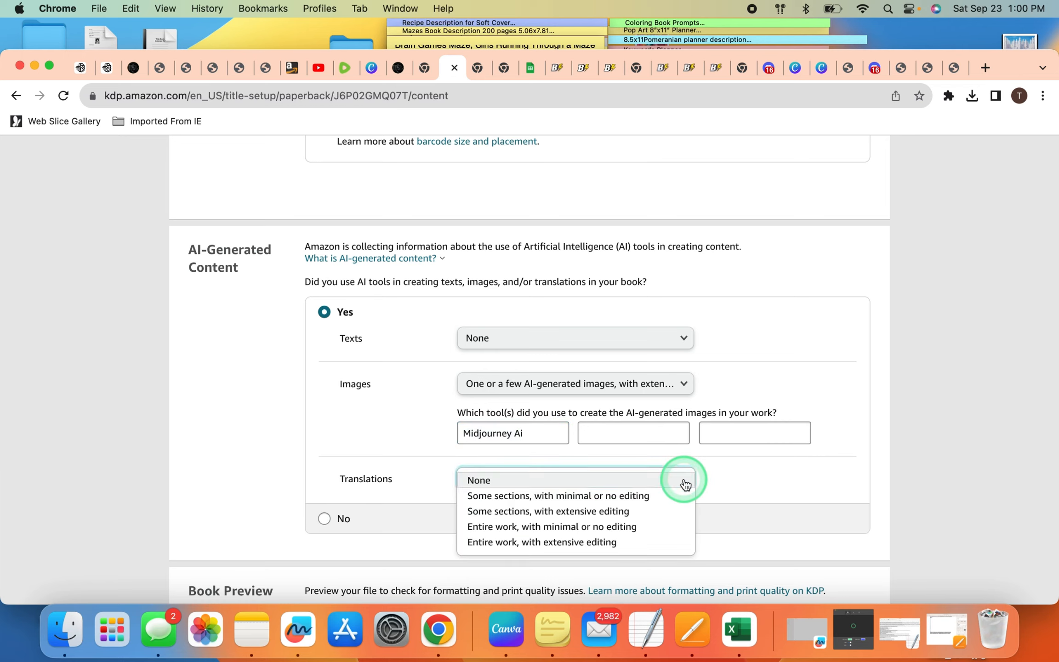
pyautogui.click(657, 481)
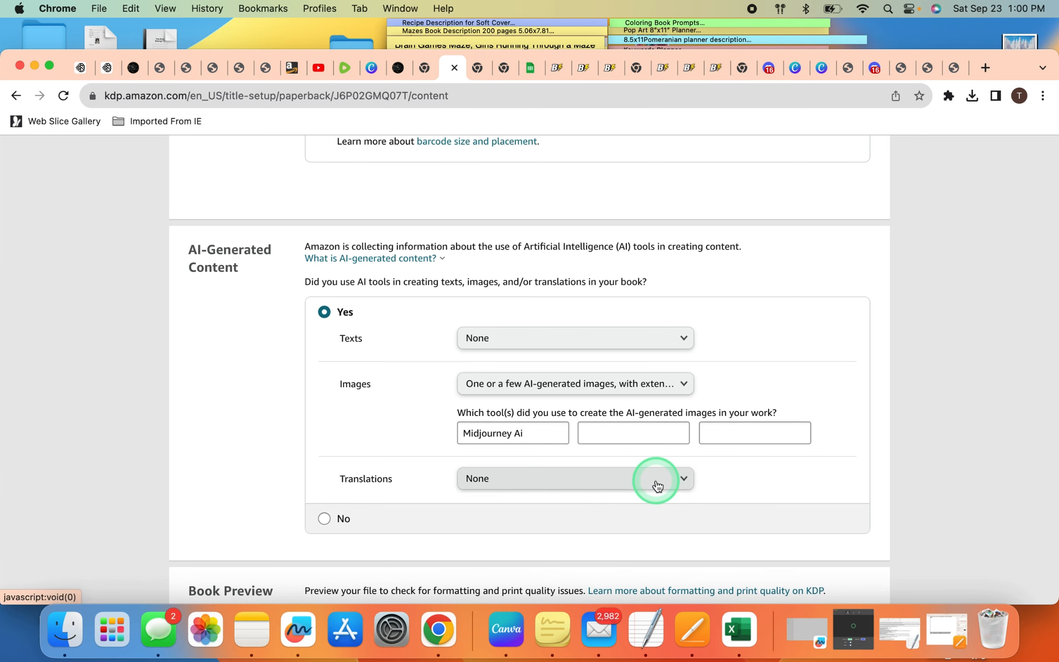
# - Preview the book's opening pages in the Print Previewer and approve the proof
pyautogui.scroll(-6, 657, 487)
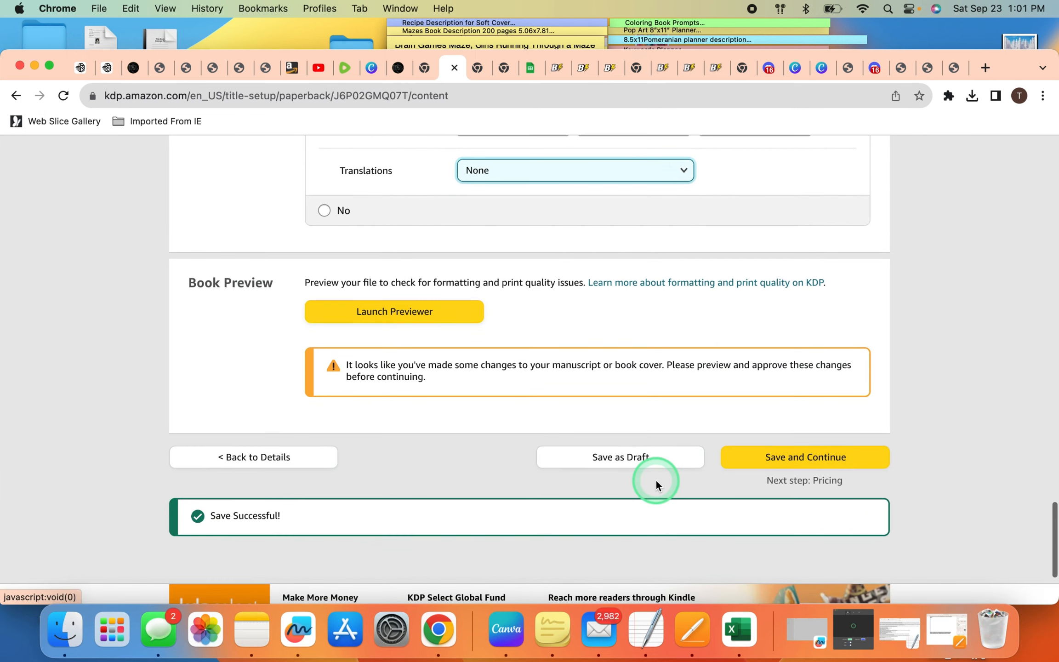
pyautogui.click(395, 312)
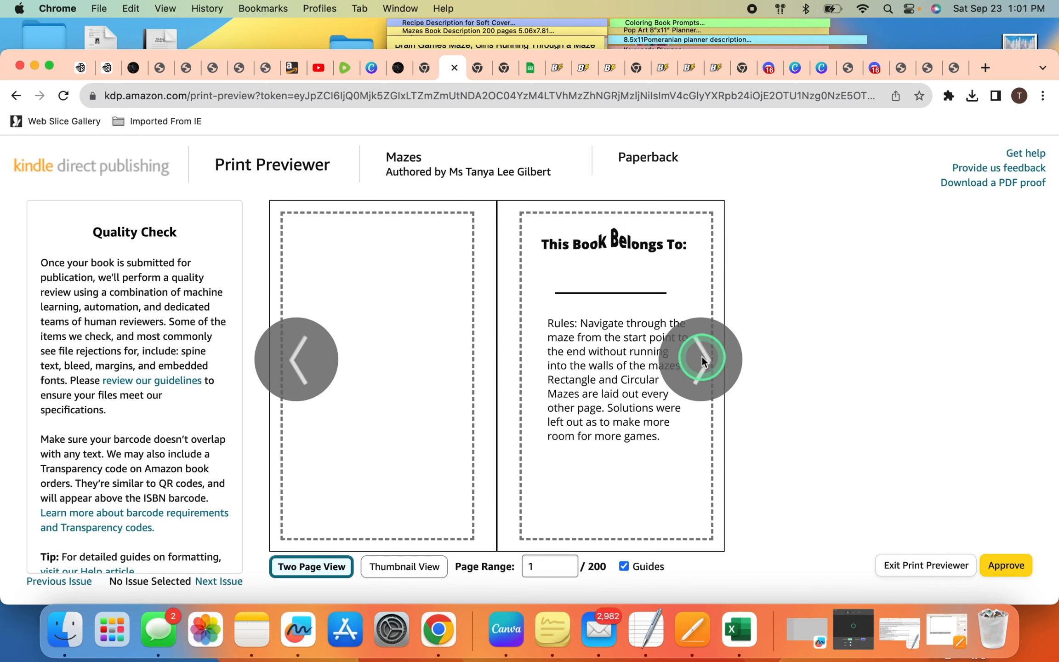
pyautogui.click(702, 356)
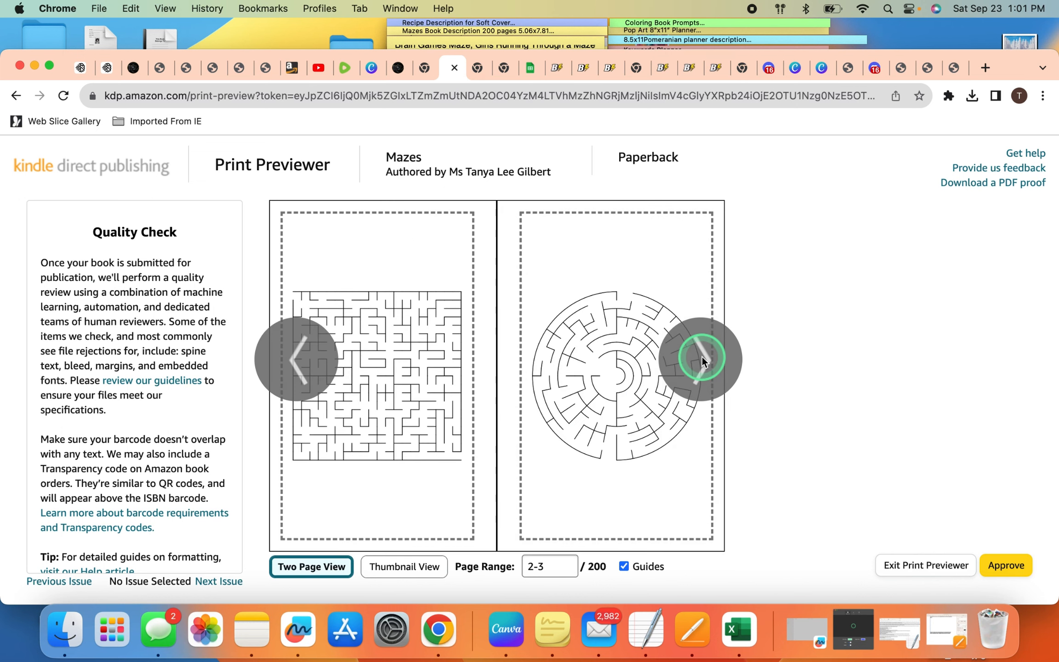
pyautogui.click(702, 357)
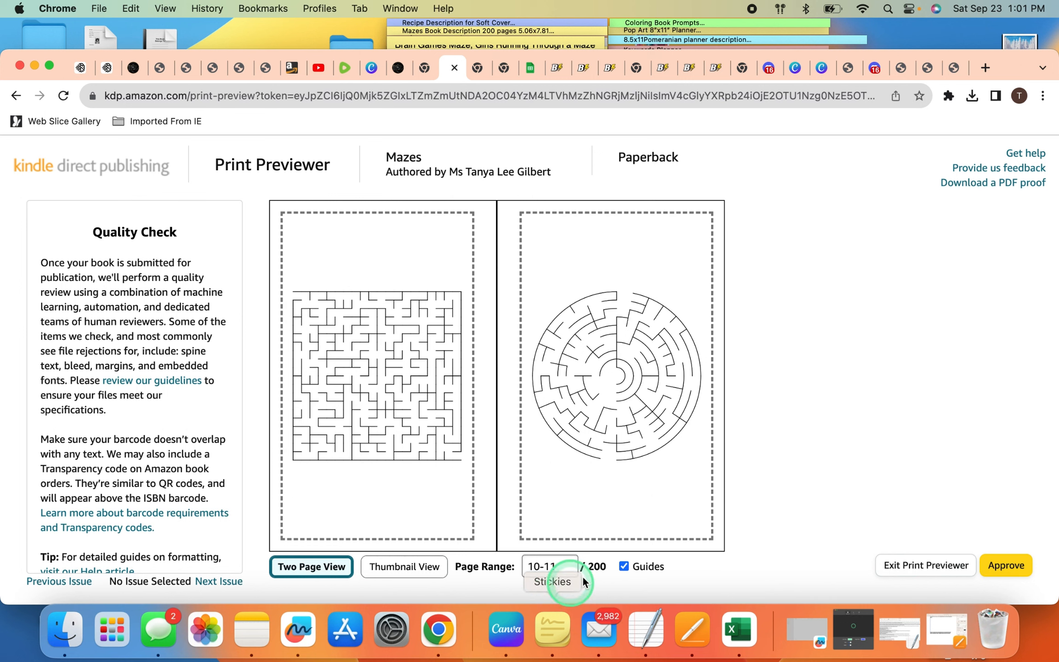
pyautogui.click(999, 561)
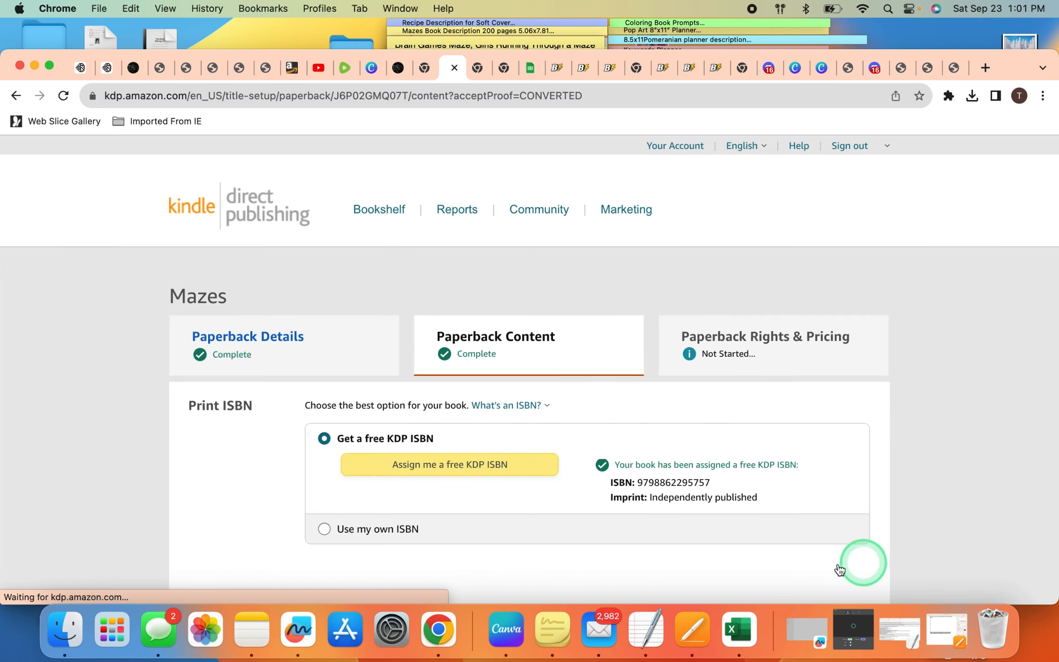
# - Save the paperback content and continue to the rights and pricing page
pyautogui.scroll(-10, 834, 524)
pyautogui.scroll(-15, 834, 525)
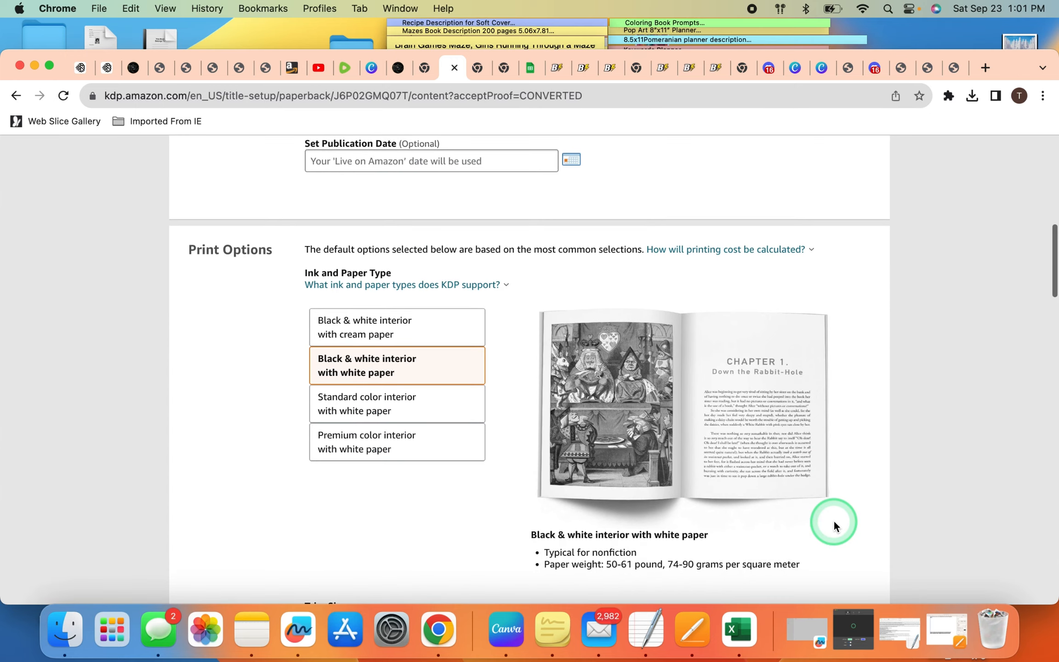
pyautogui.scroll(-8, 835, 526)
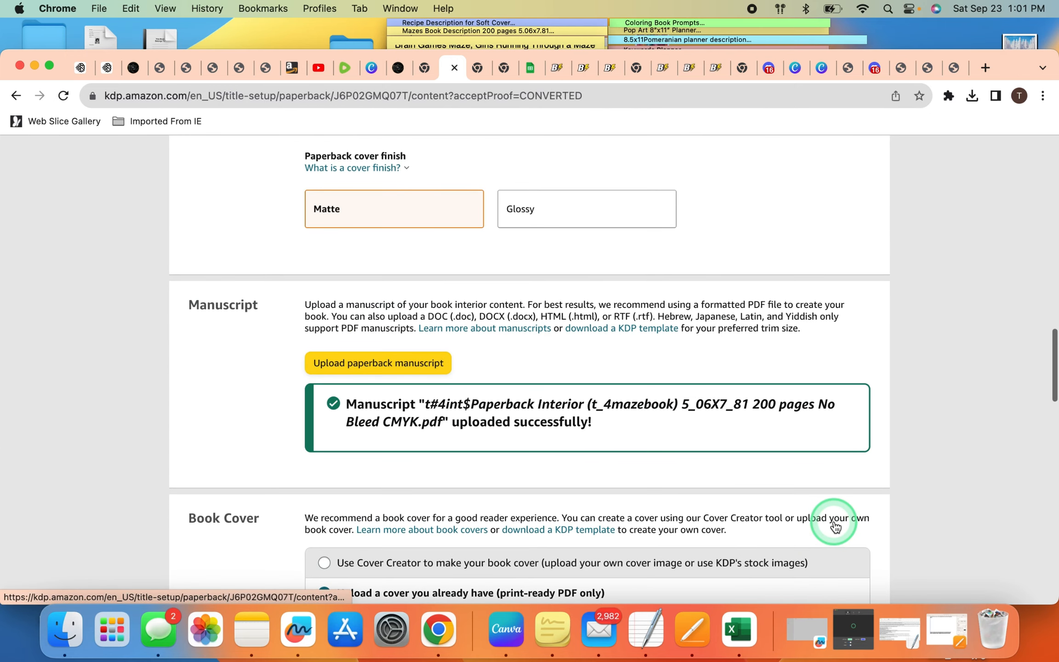
pyautogui.scroll(-6, 835, 522)
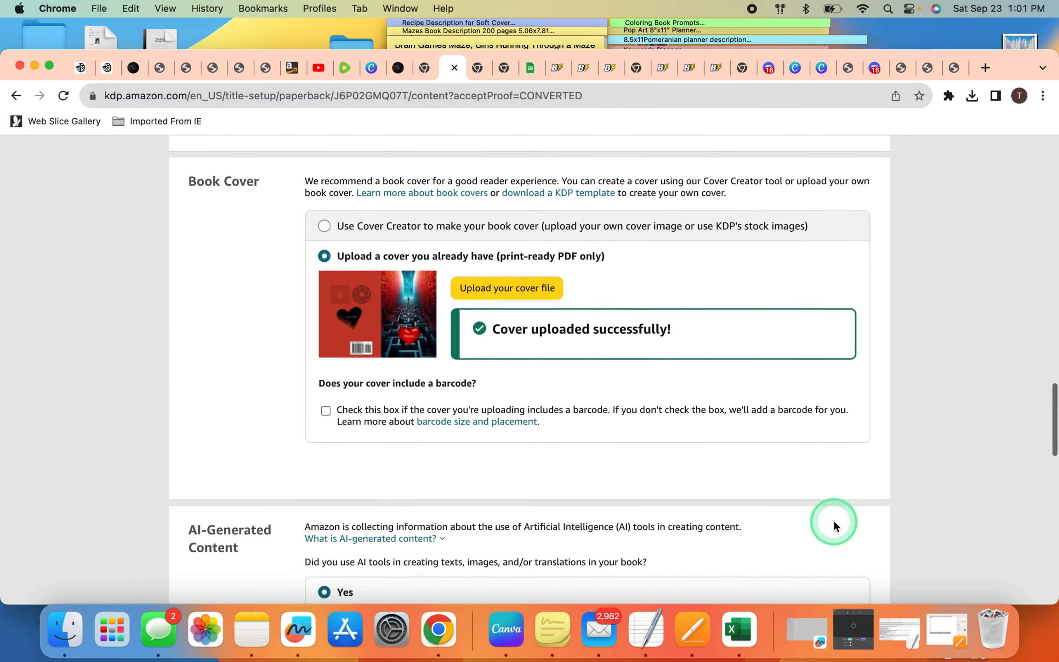
pyautogui.scroll(-10, 834, 523)
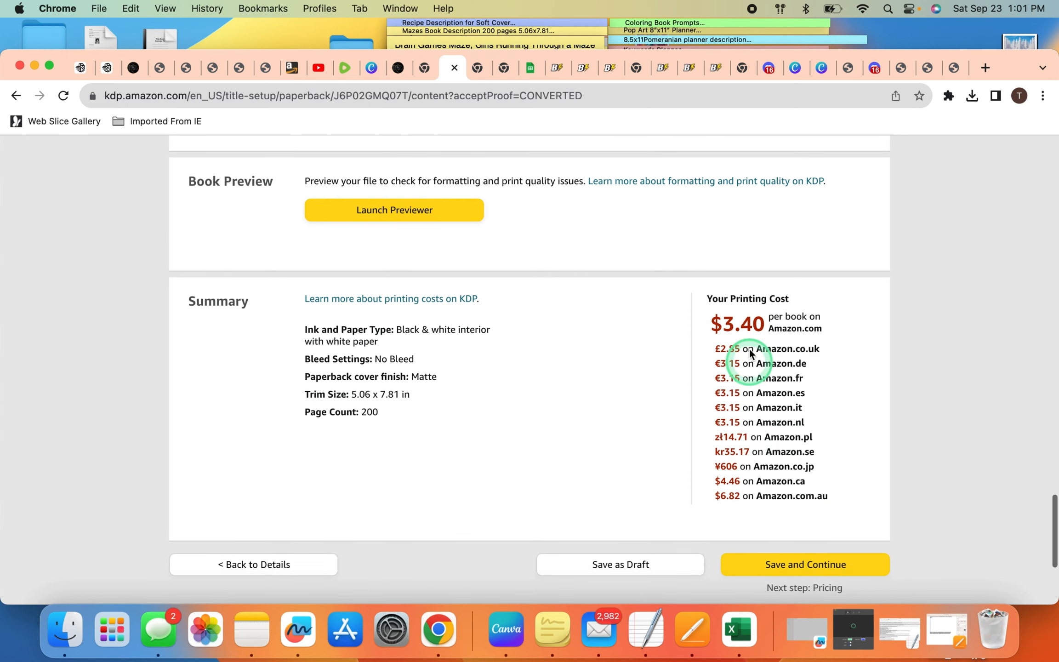
pyautogui.click(806, 568)
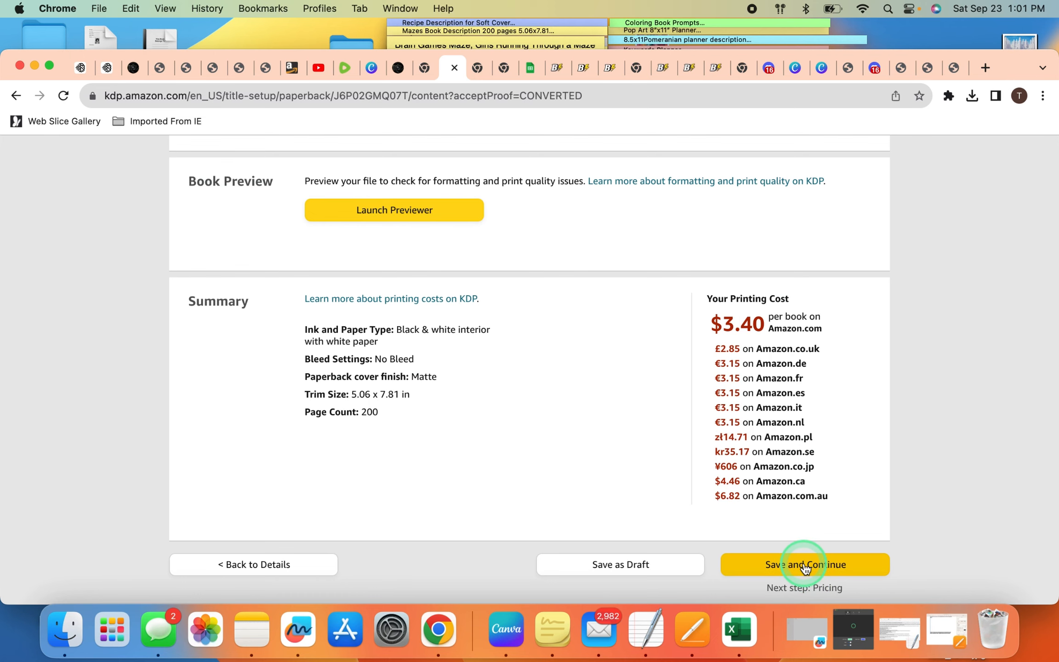
pyautogui.click(806, 568)
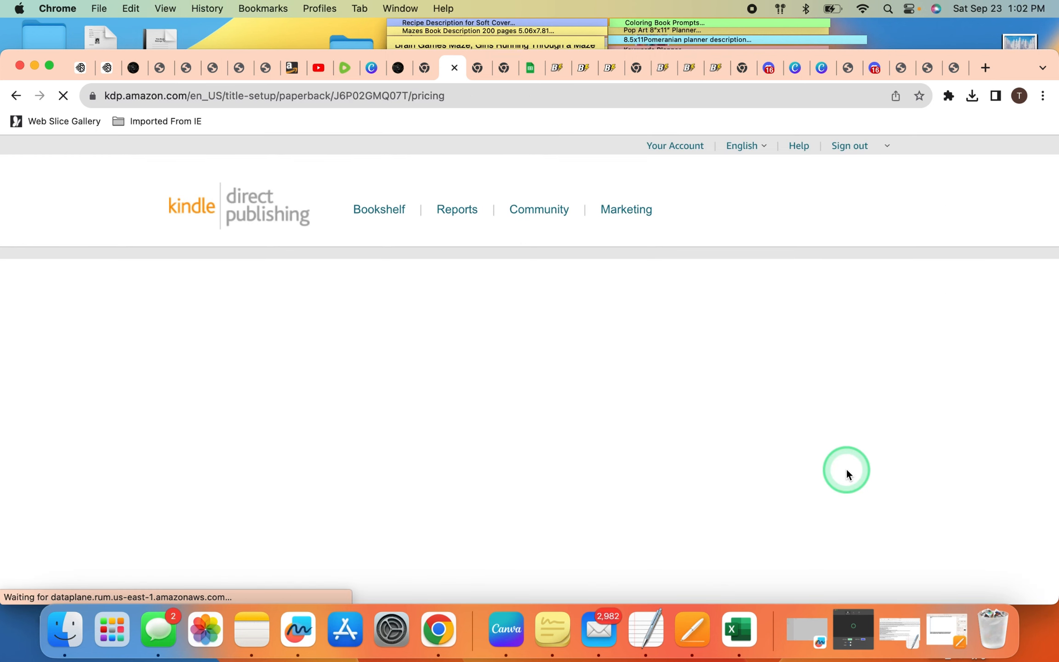
# - Set the Amazon.com list price to 8.50 USD as the basis for all other marketplaces
pyautogui.scroll(-5, 846, 474)
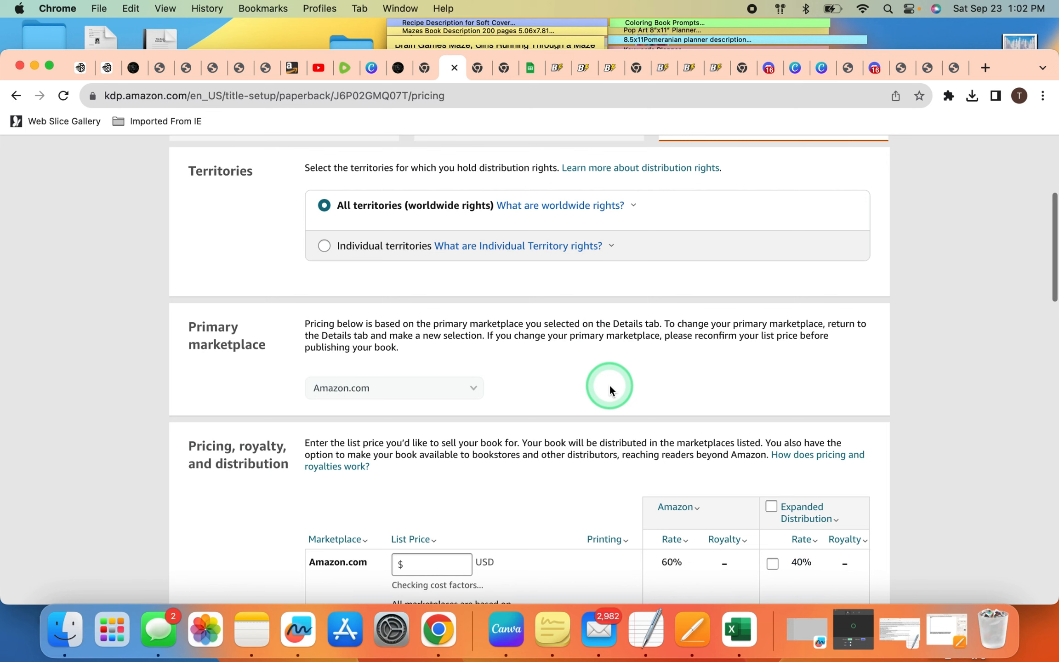
pyautogui.scroll(-5, 610, 388)
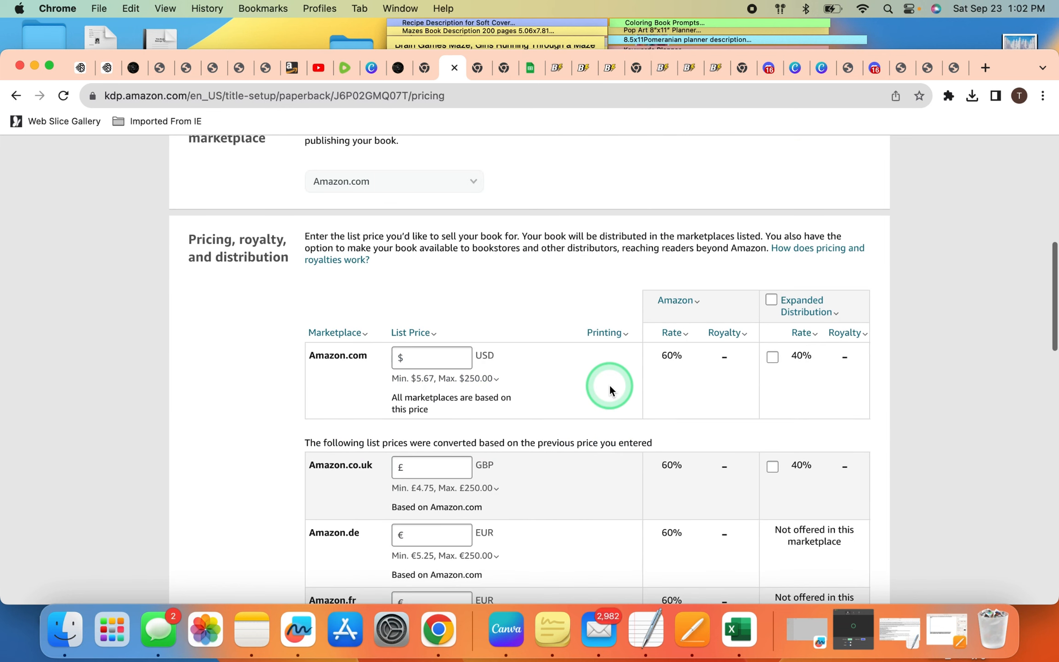
pyautogui.scroll(-1, 610, 389)
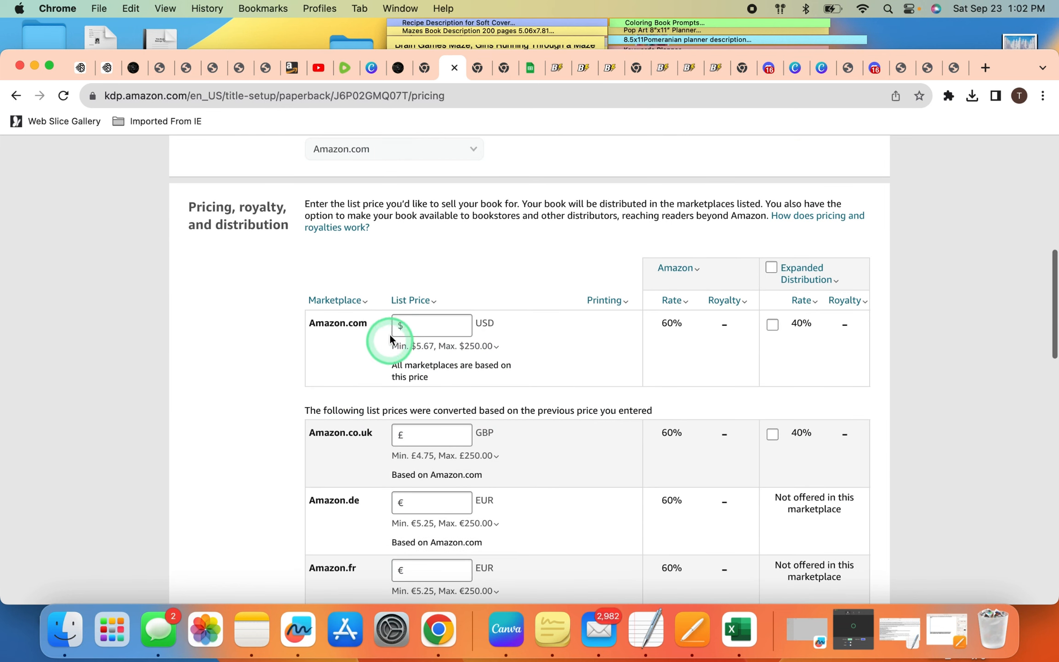
pyautogui.click(435, 325)
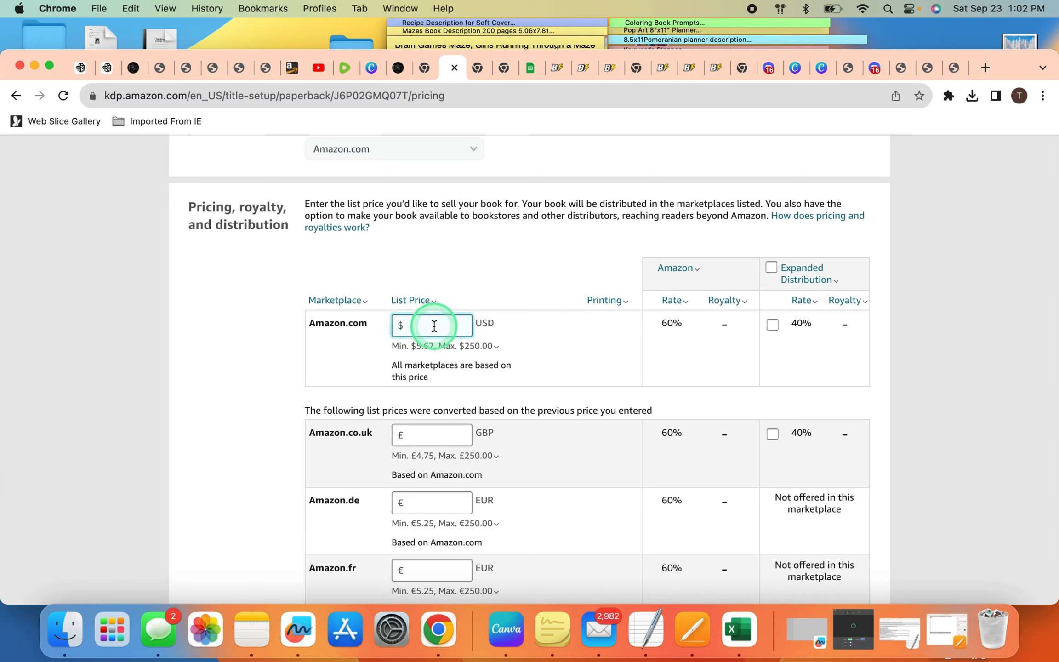
pyautogui.write('8.50')
pyautogui.click(640, 383)
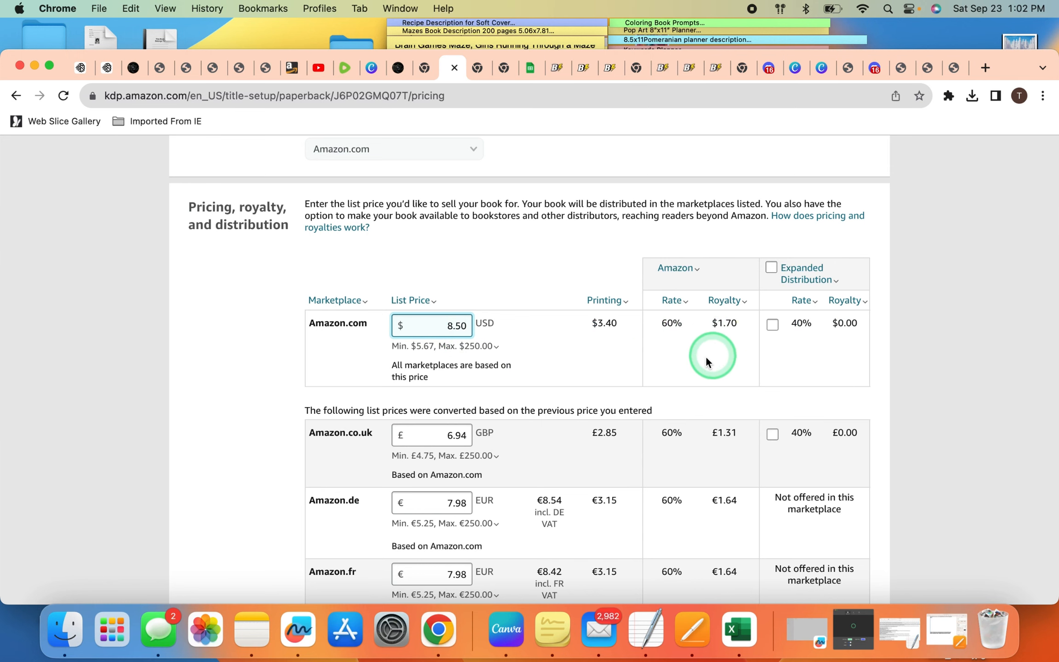
# - Publish the Mazes paperback and dismiss the submission notice without starting a Kindle eBook
pyautogui.scroll(-20, 698, 358)
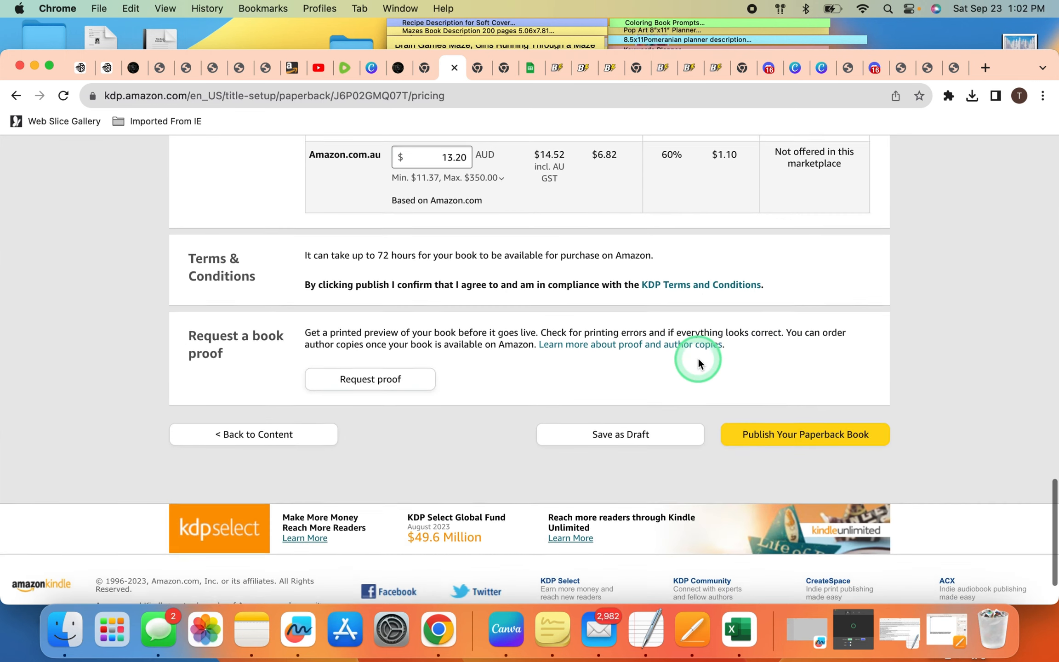
pyautogui.click(813, 421)
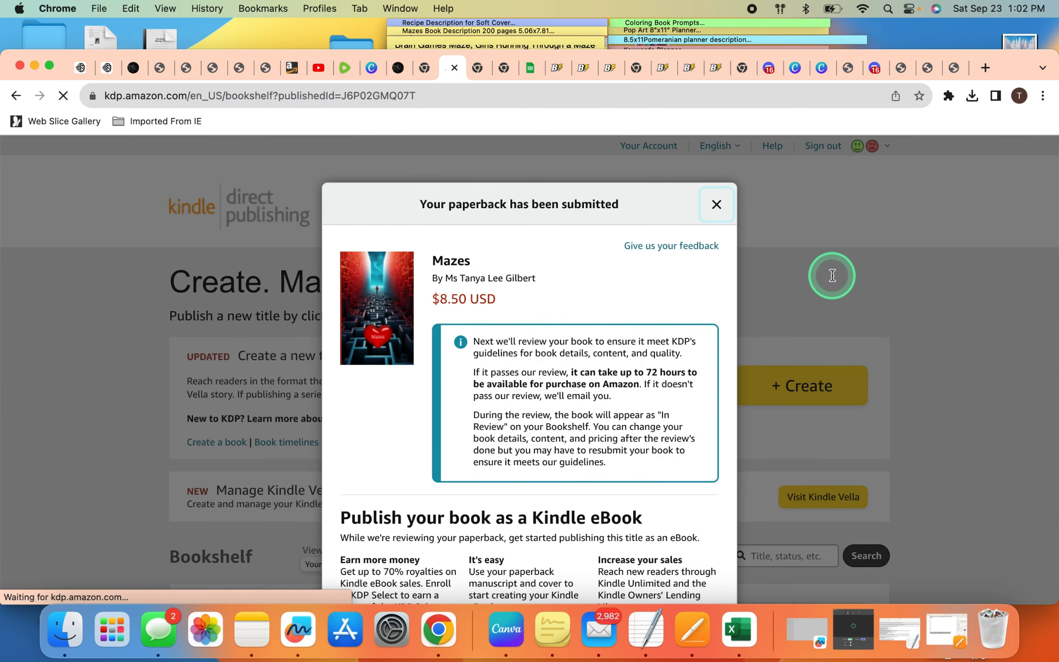
pyautogui.scroll(-3, 833, 275)
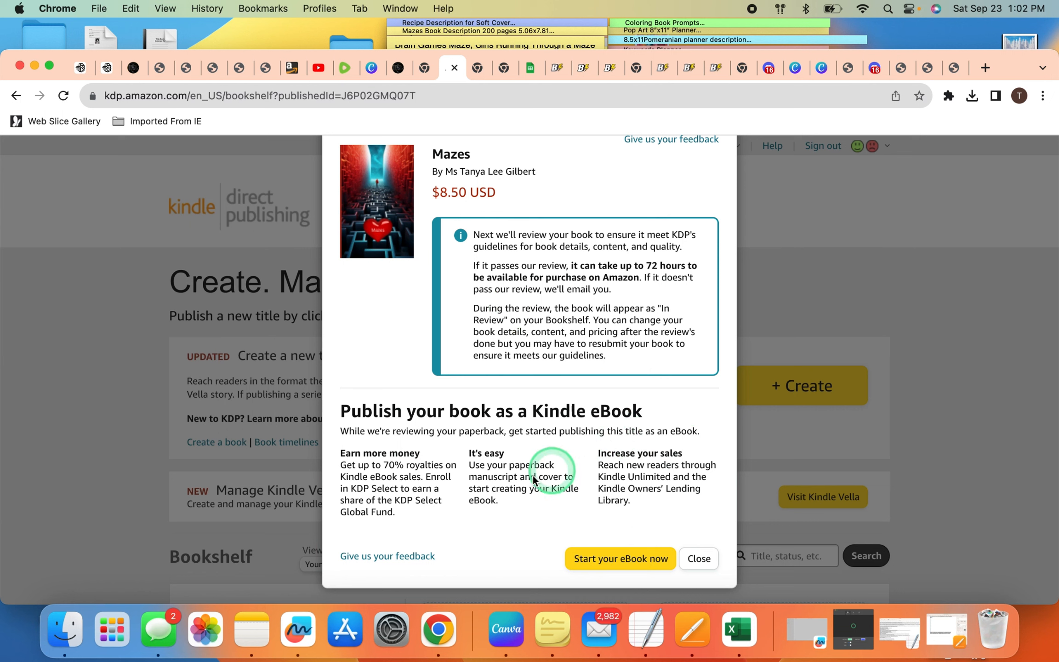
pyautogui.scroll(1, 783, 269)
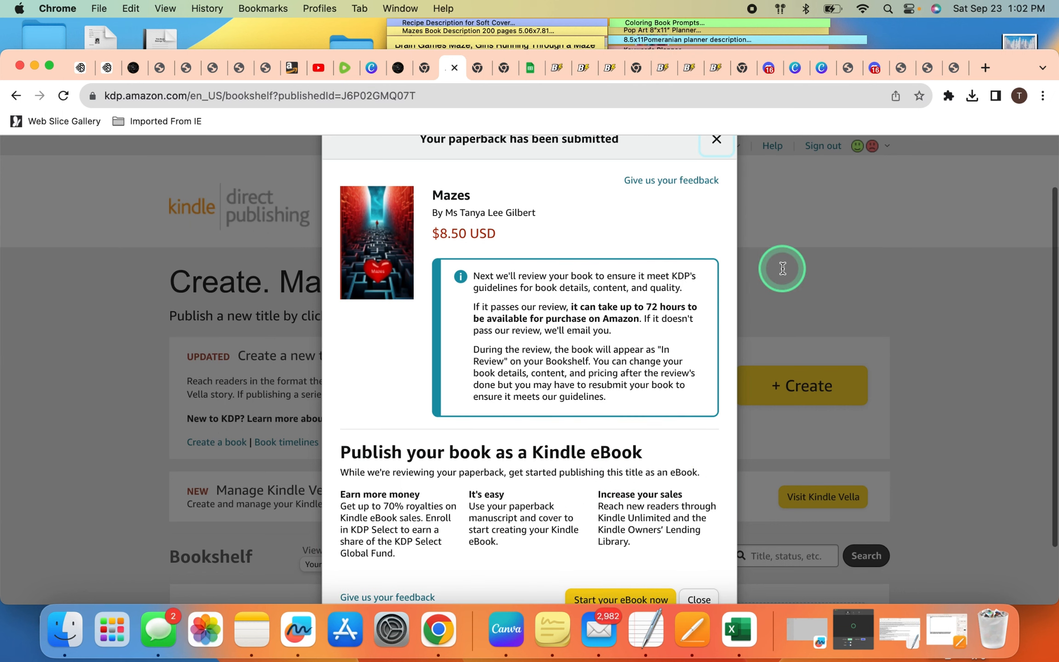
pyautogui.scroll(2, 767, 236)
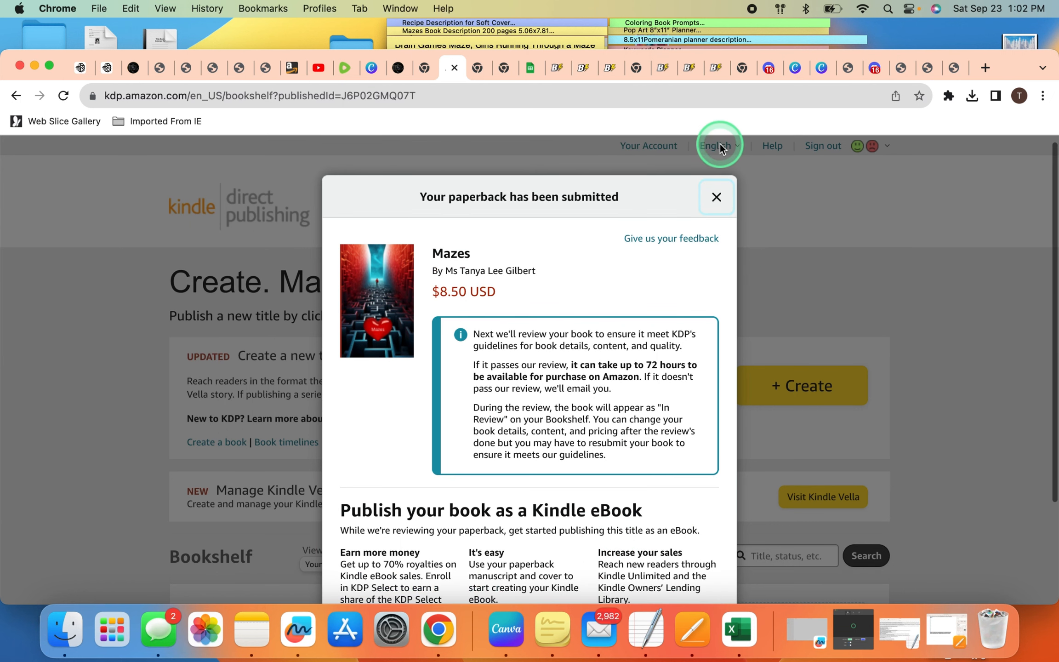
pyautogui.click(718, 197)
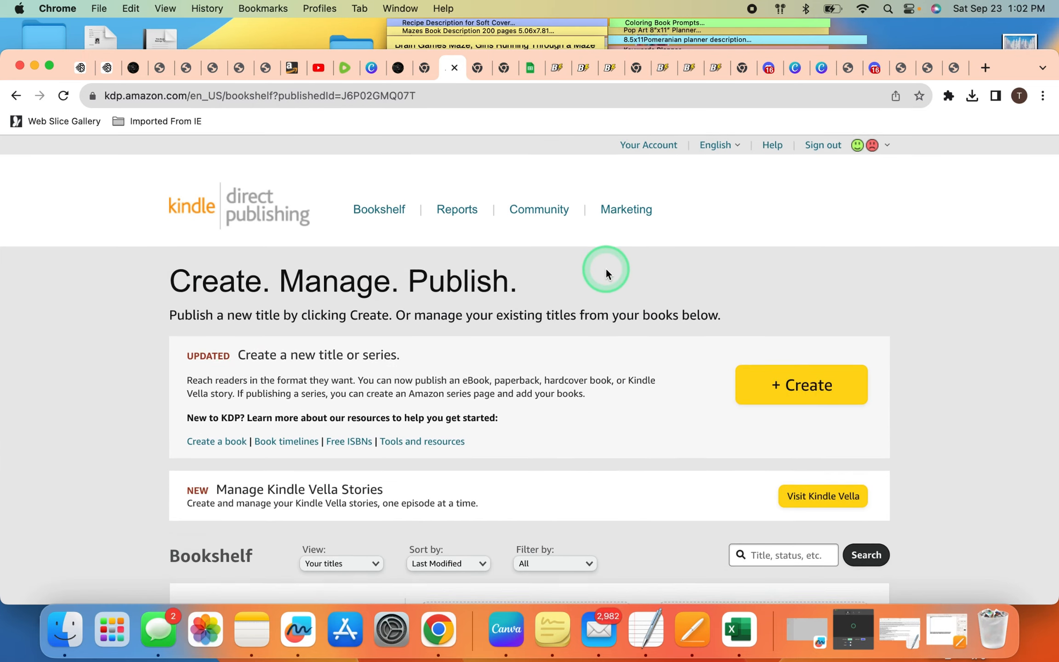
# - Review the publishing status of the titles on the first and second pages of the Bookshelf
pyautogui.scroll(-8, 606, 271)
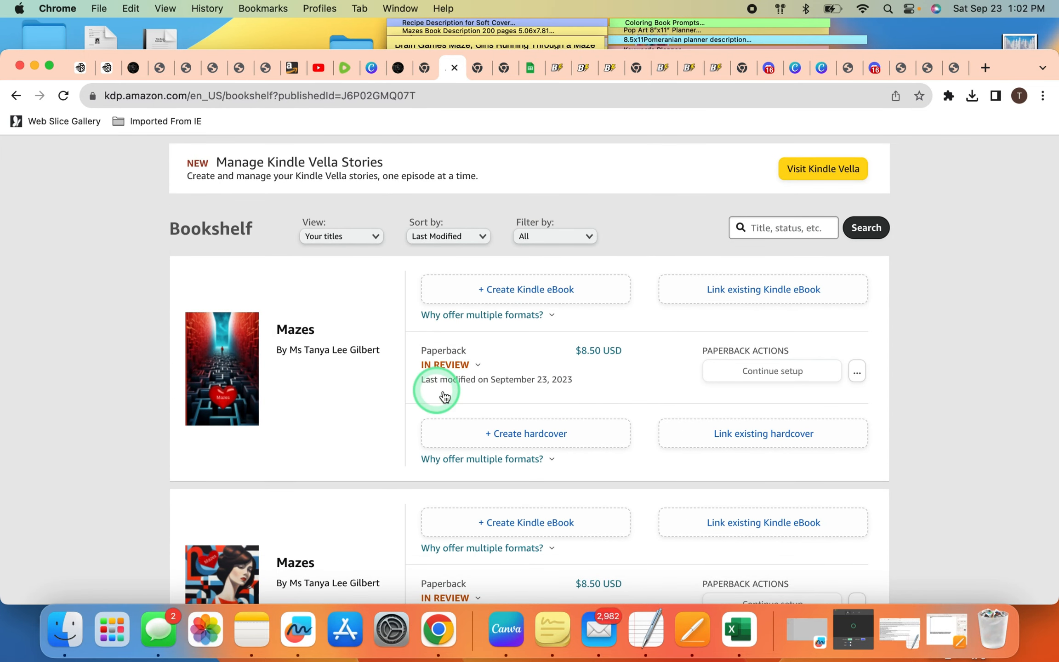
pyautogui.scroll(-10, 546, 352)
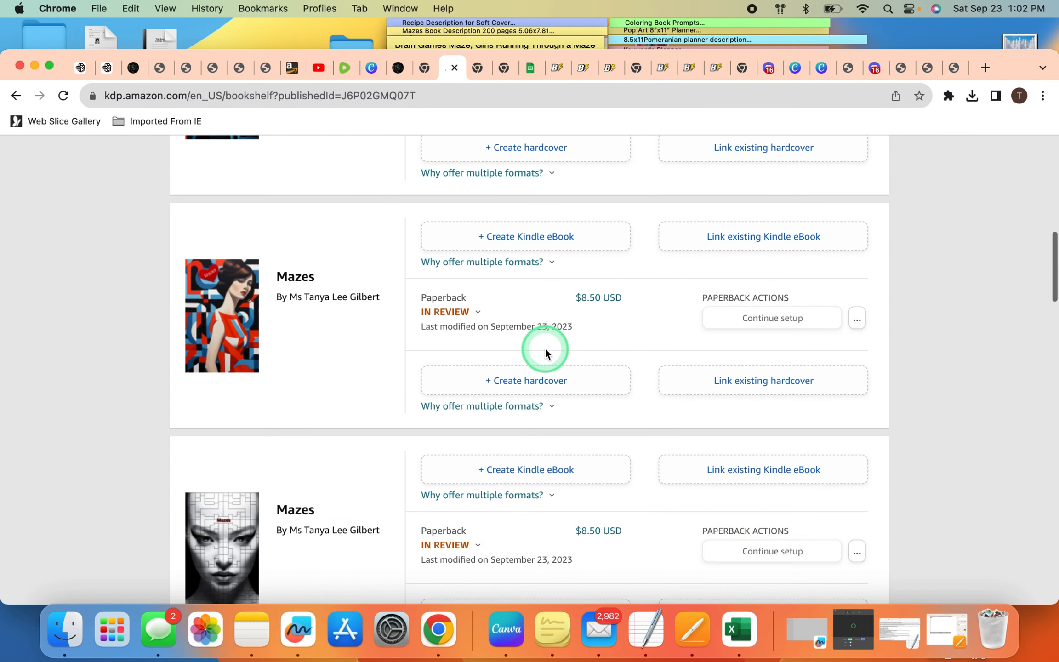
pyautogui.scroll(-15, 547, 352)
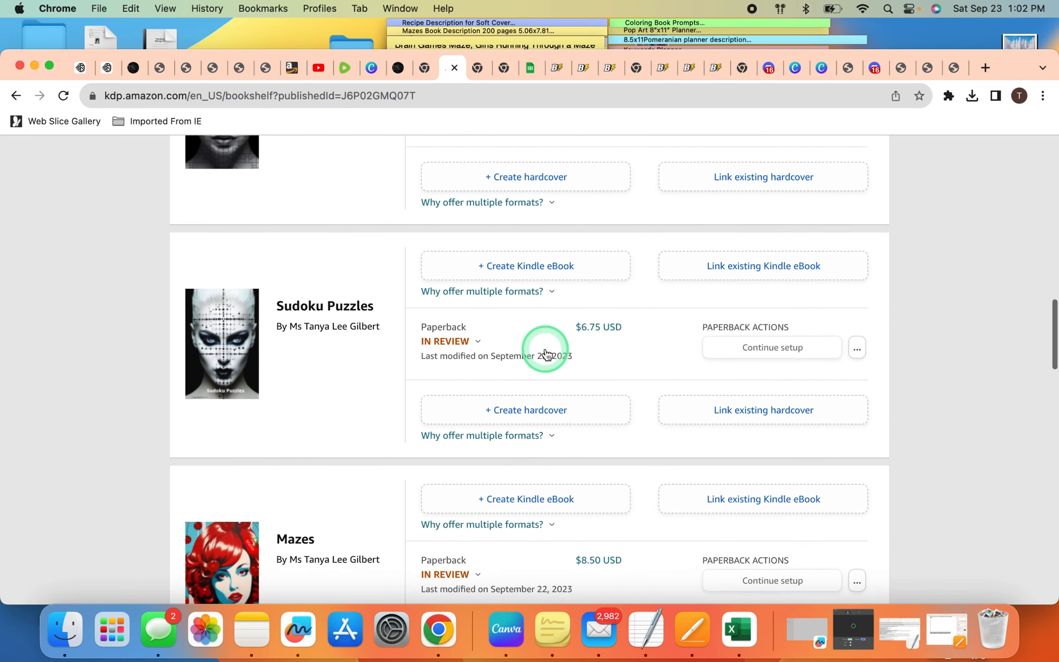
pyautogui.scroll(-10, 546, 352)
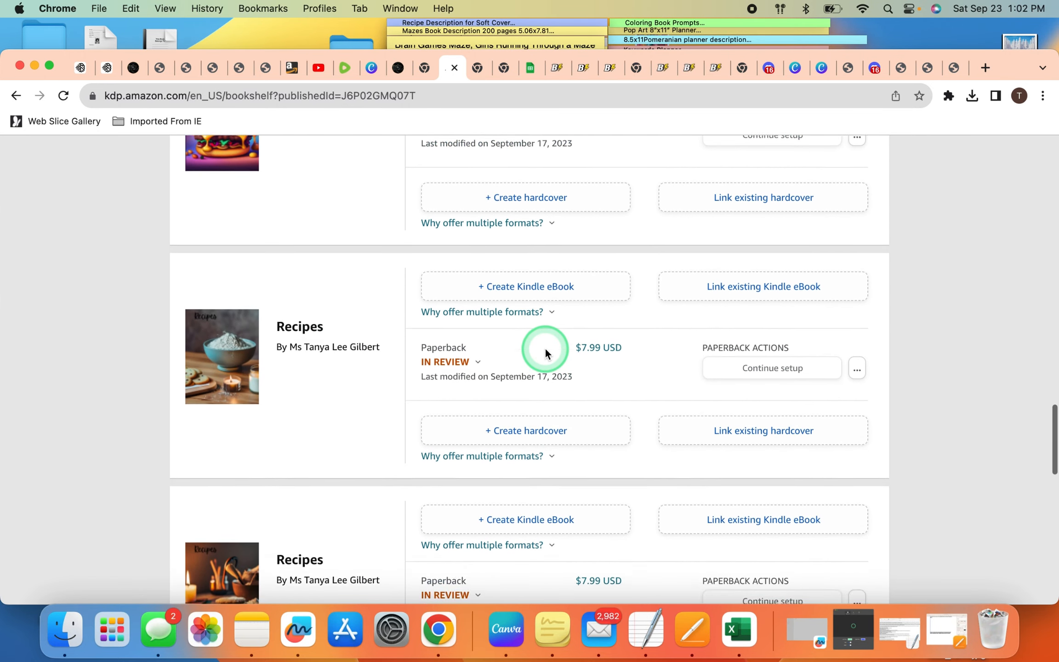
pyautogui.scroll(-7, 545, 352)
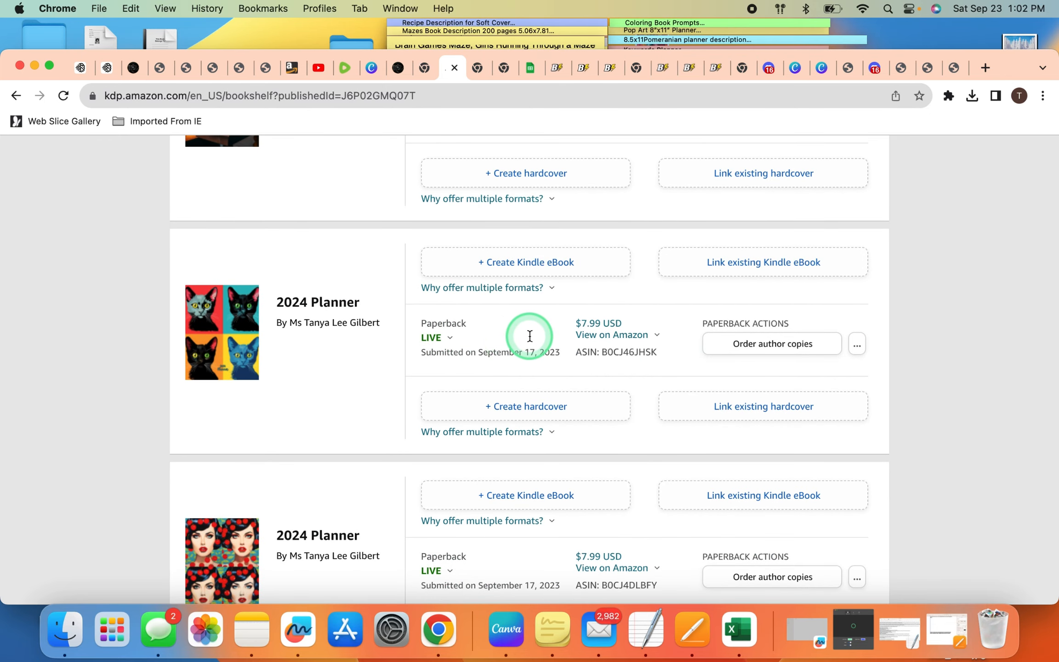
pyautogui.scroll(-8, 529, 334)
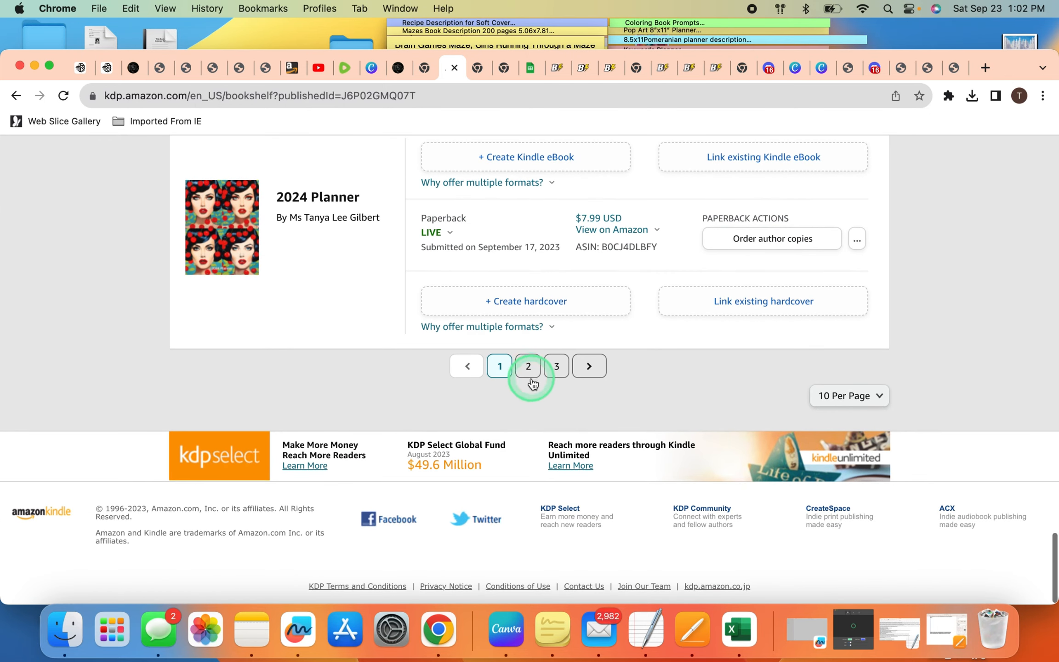
pyautogui.click(528, 366)
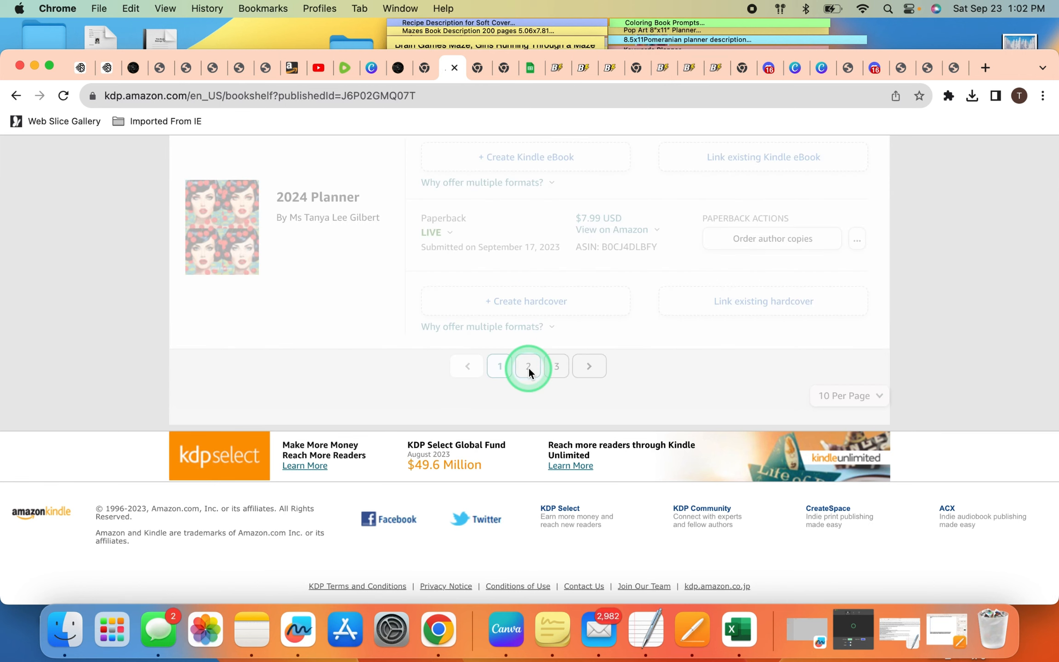
pyautogui.scroll(16, 529, 368)
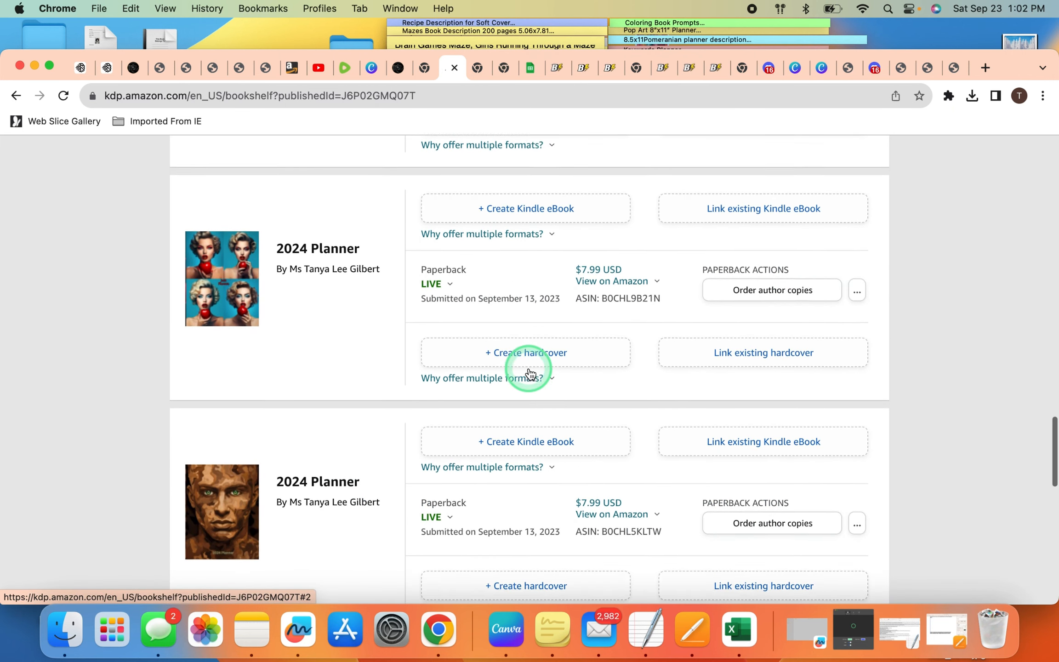
pyautogui.scroll(12, 530, 373)
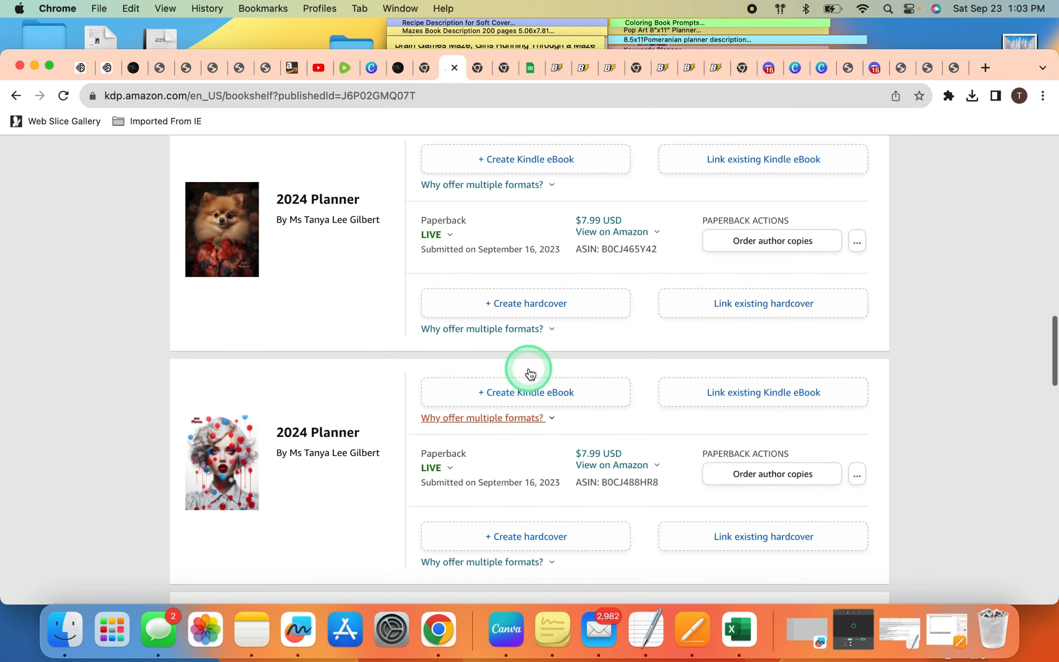
pyautogui.scroll(15, 530, 373)
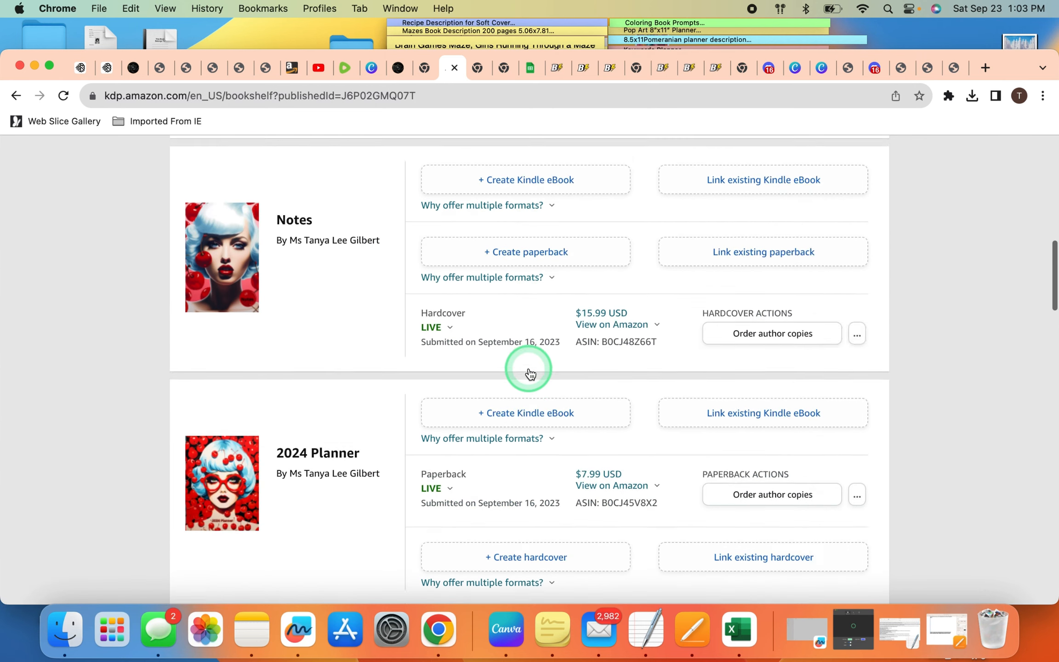
pyautogui.scroll(3, 530, 373)
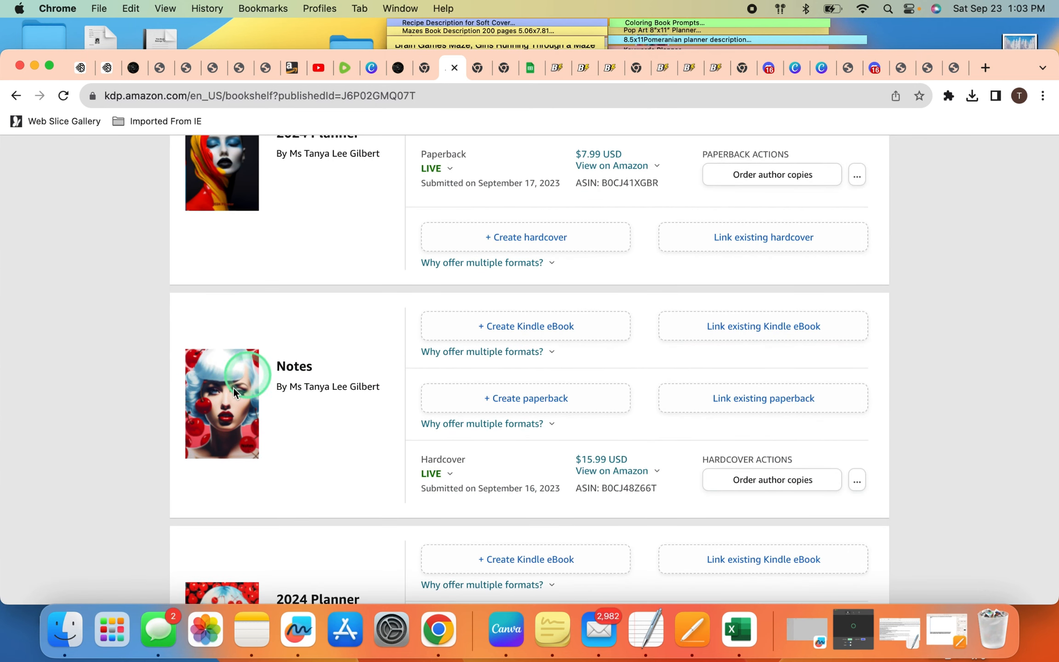